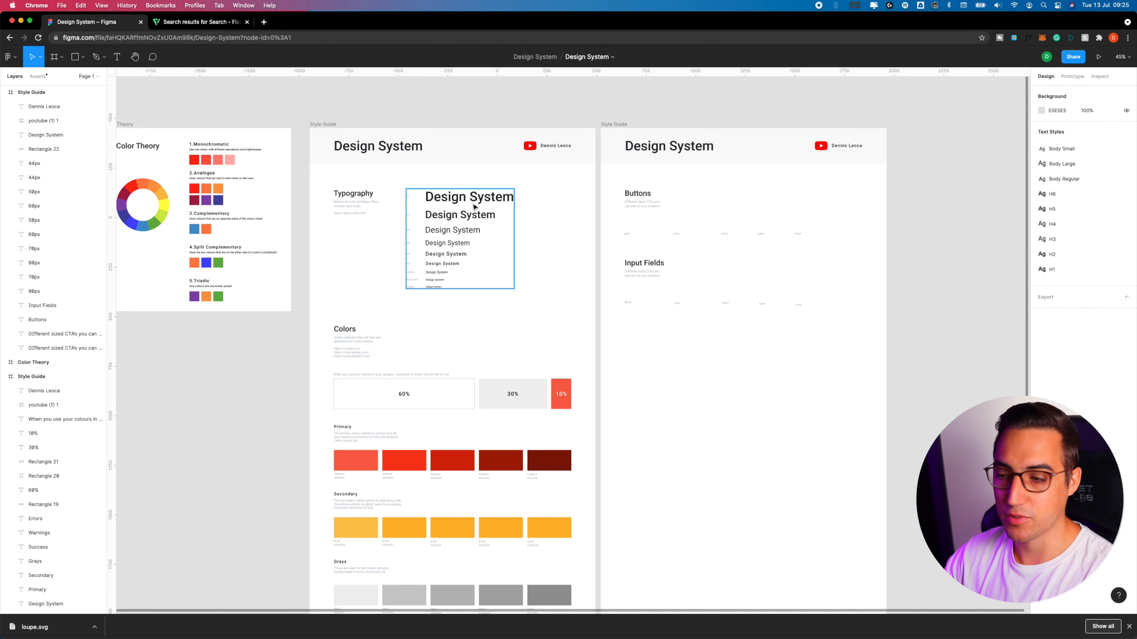
pyautogui.scroll(-2, 481, 254)
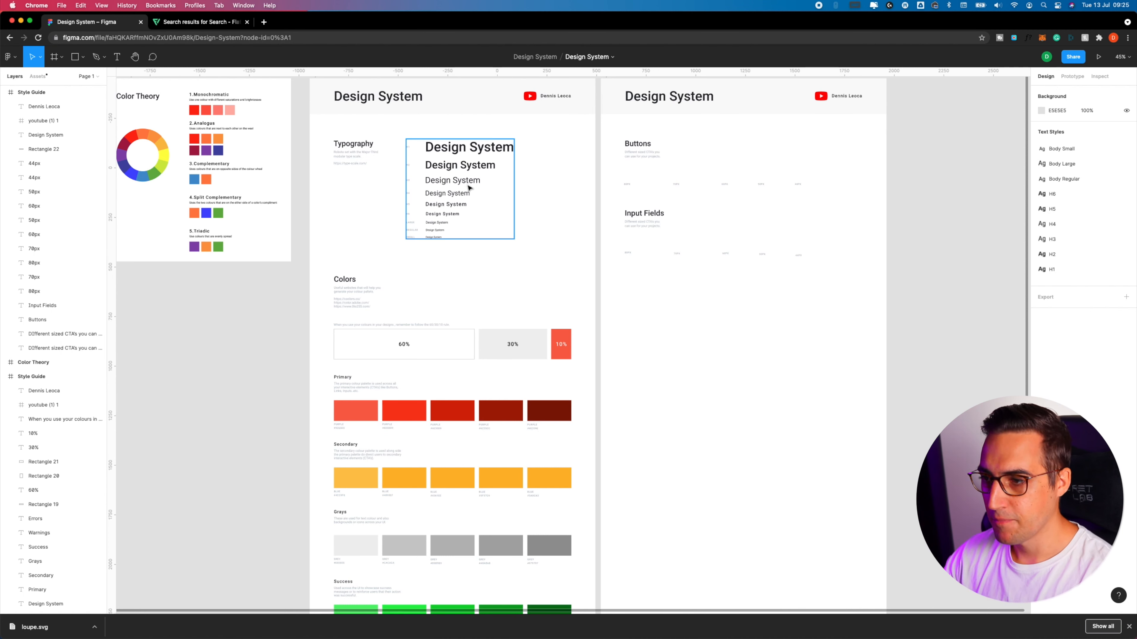
pyautogui.click(654, 215)
pyautogui.hscroll(3, 689, 214)
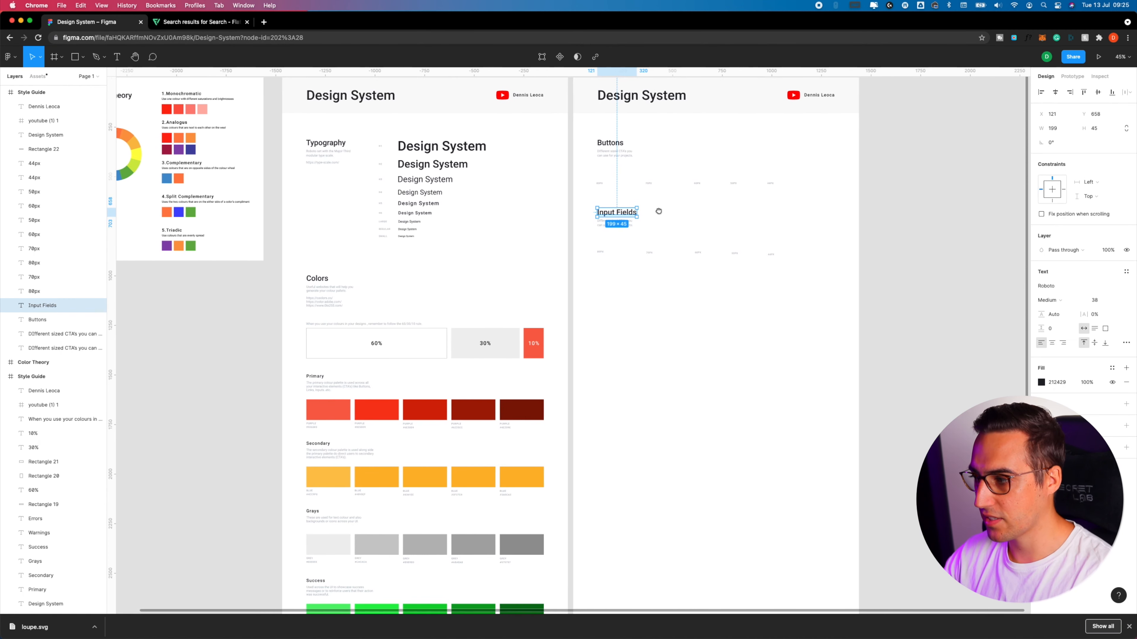
pyautogui.click(1127, 272)
pyautogui.click(1123, 288)
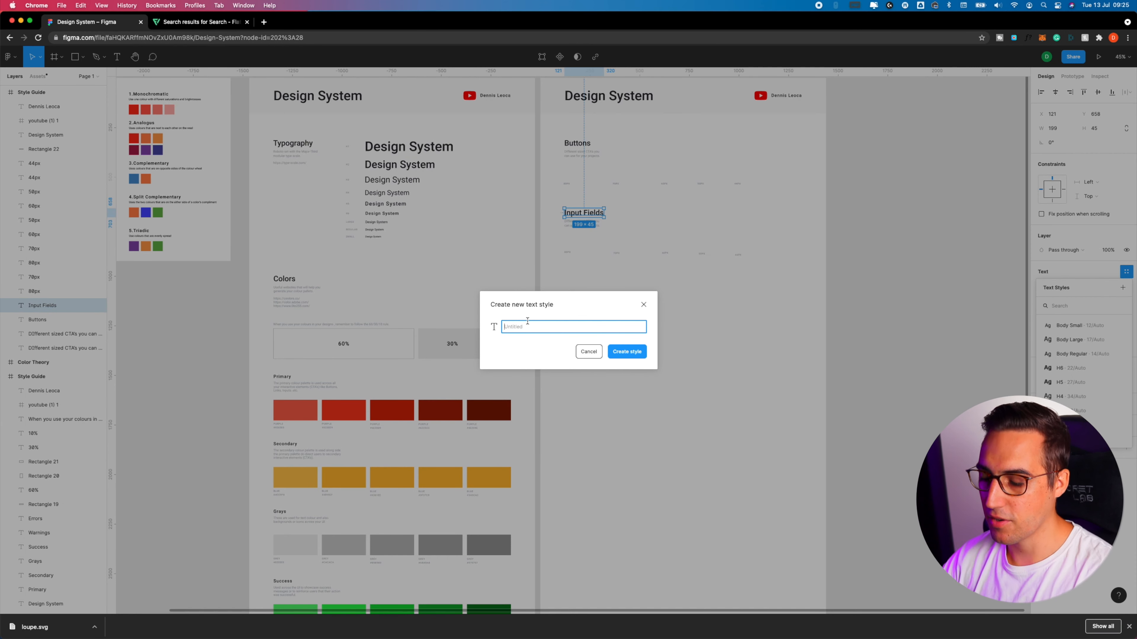
pyautogui.write('B')
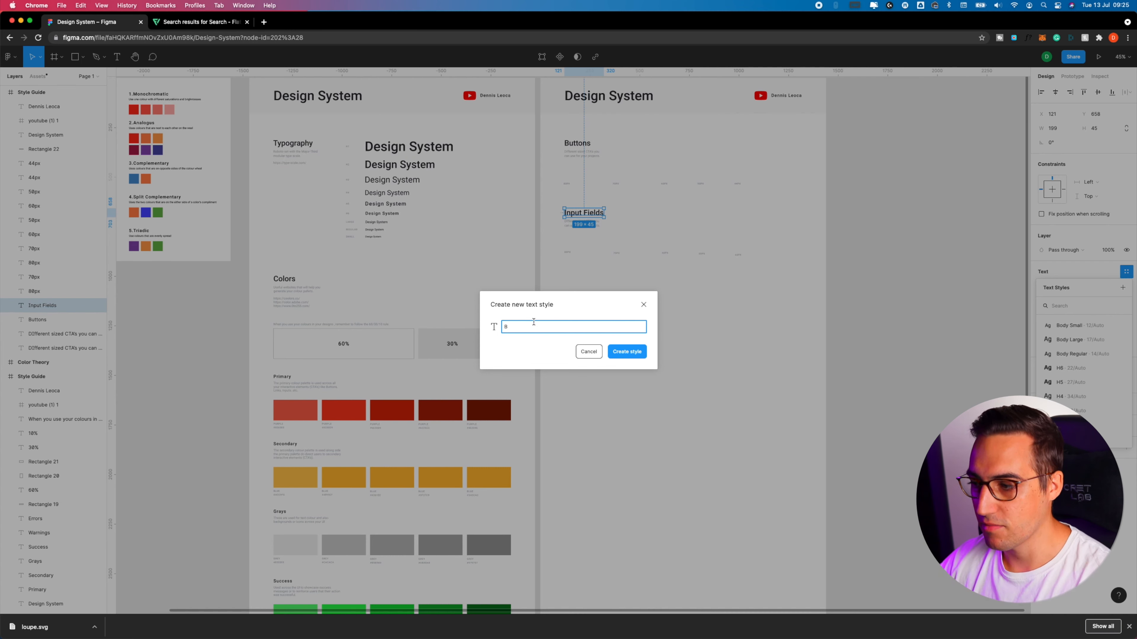
pyautogui.click(643, 305)
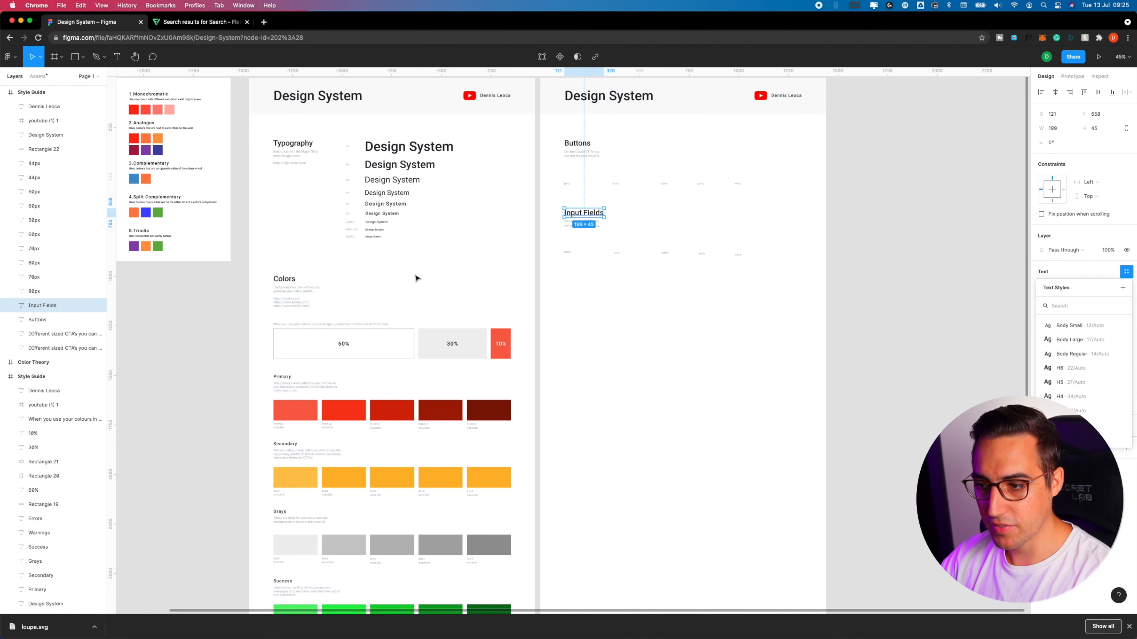
# Create a colour style named "Primary (1)" from the fill of the first swatch in the Primary palette
pyautogui.click(299, 412)
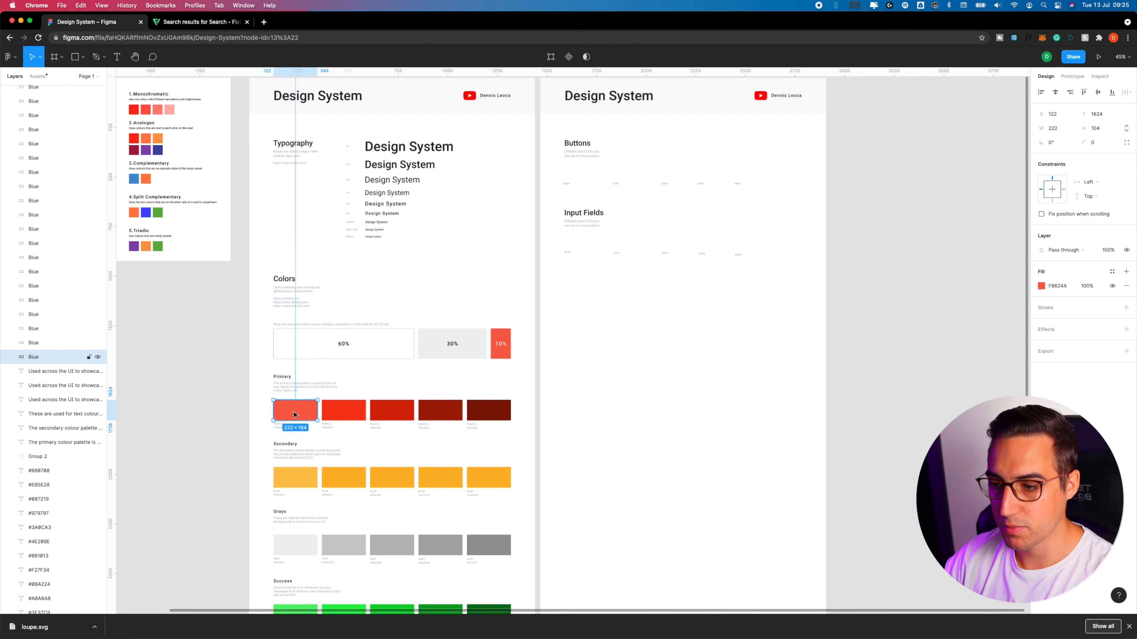
pyautogui.scroll(5, 272, 416)
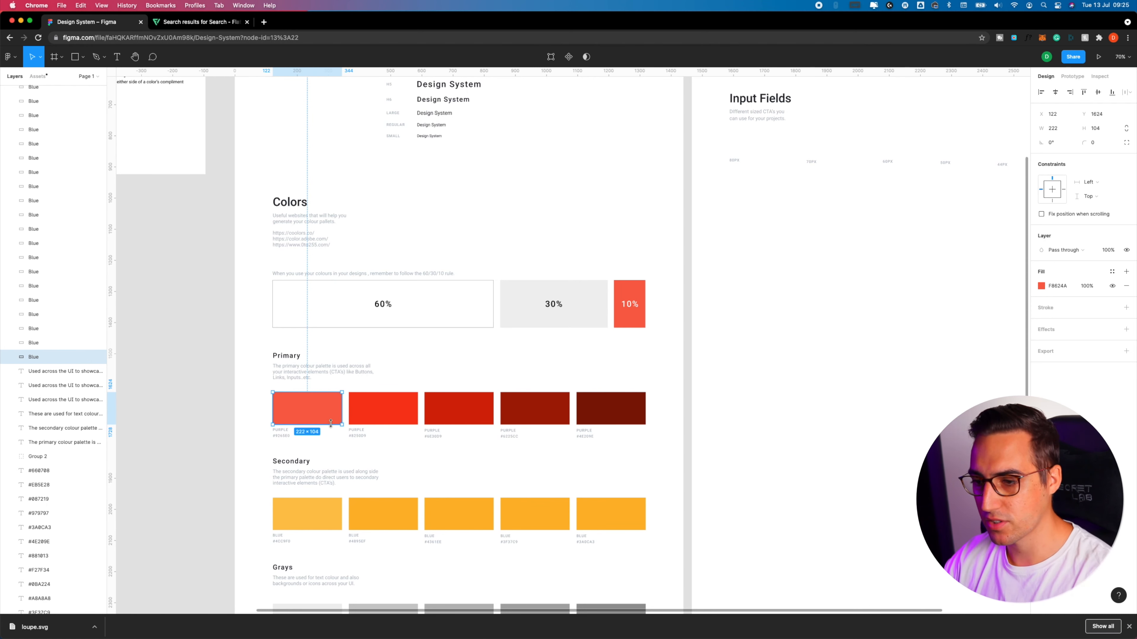
pyautogui.scroll(-5, 331, 423)
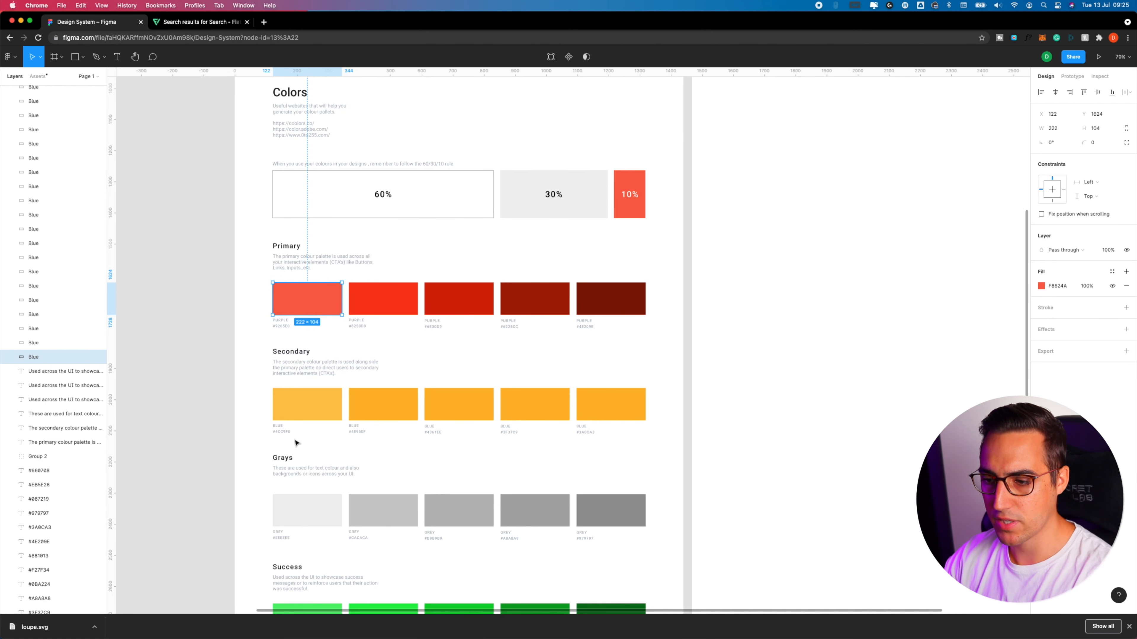
pyautogui.click(255, 318)
pyautogui.click(313, 303)
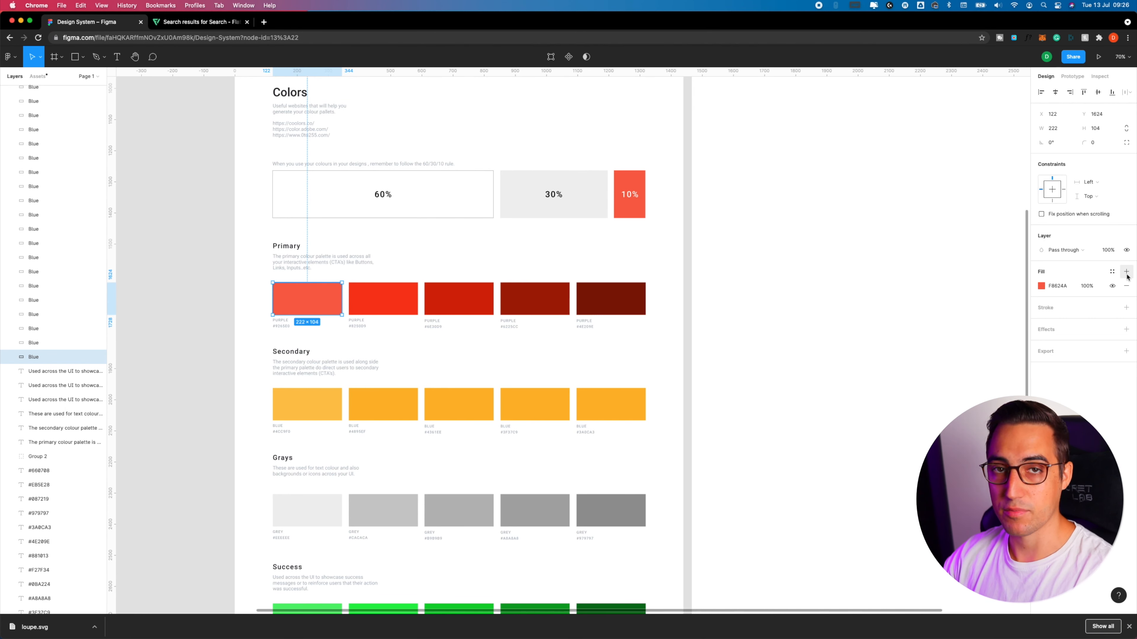
pyautogui.click(1112, 272)
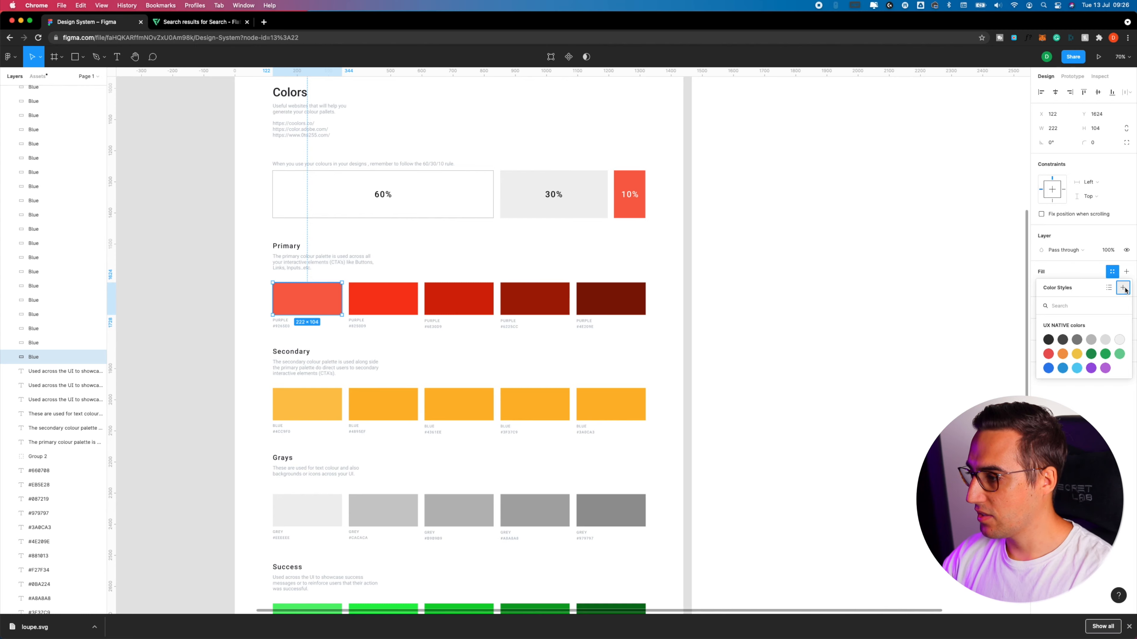
pyautogui.click(1123, 287)
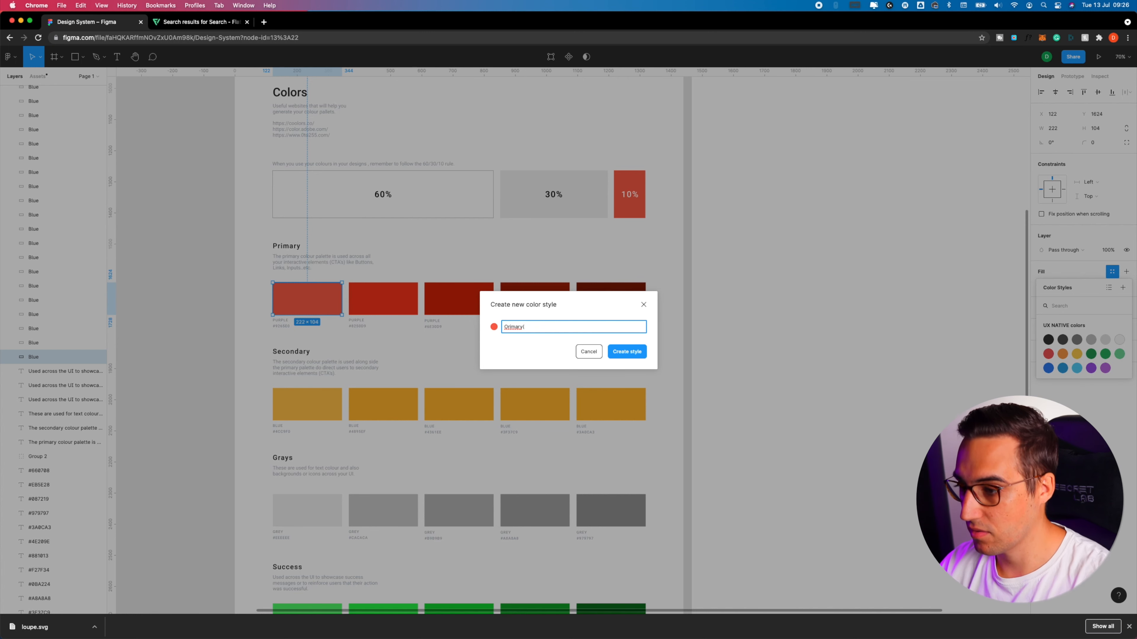
pyautogui.press('BackSpace')
pyautogui.press('BackSpace')
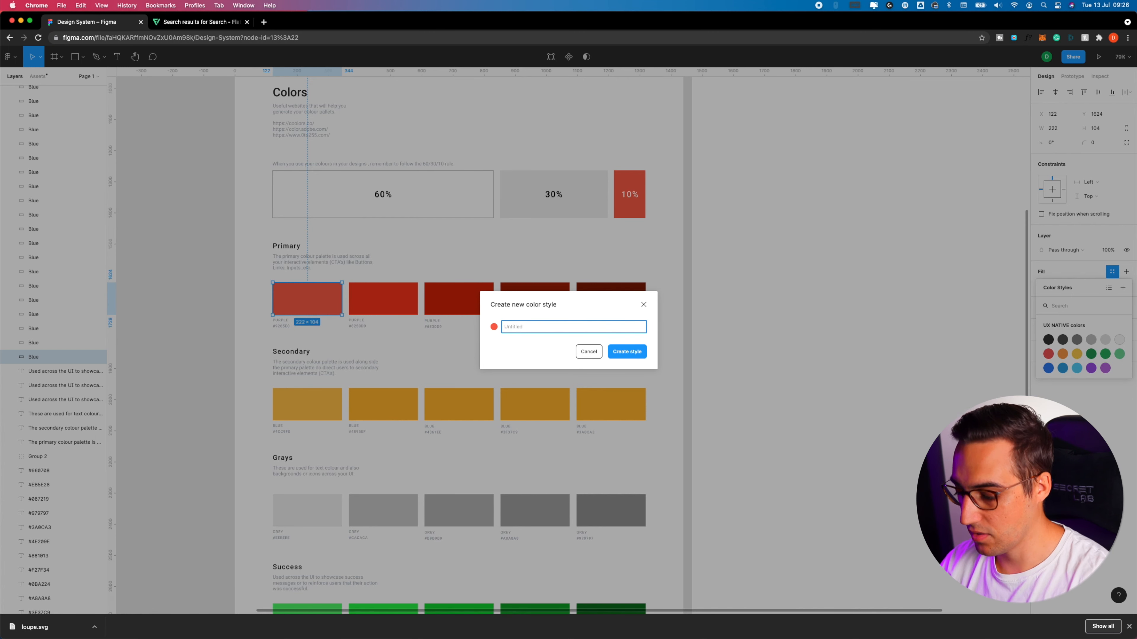
pyautogui.write('R')
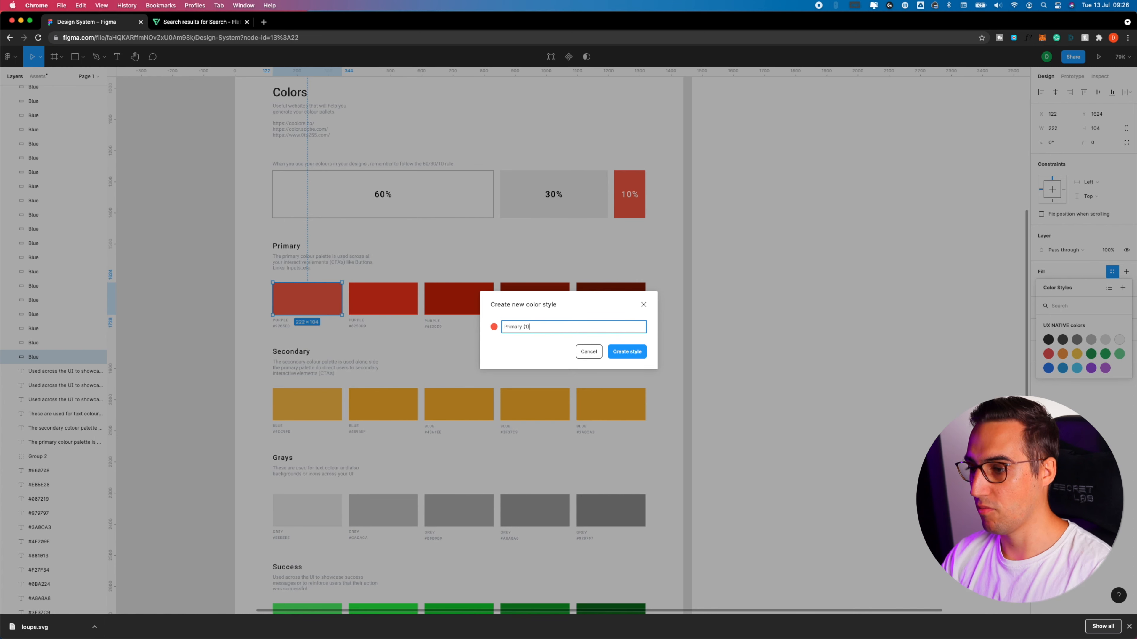
pyautogui.click(627, 351)
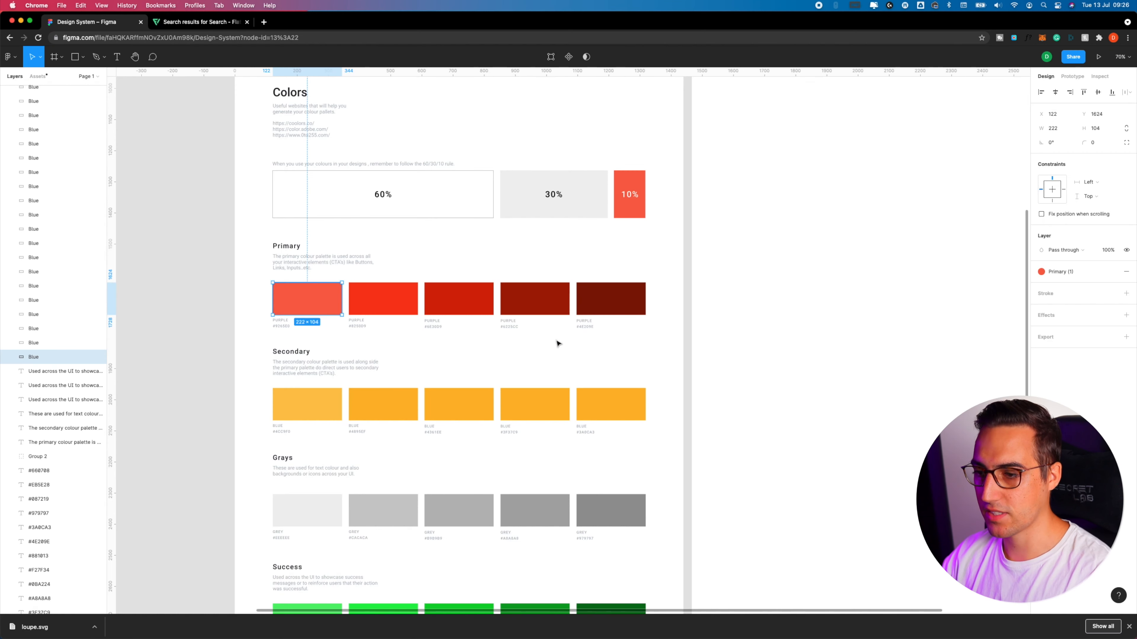
pyautogui.click(375, 300)
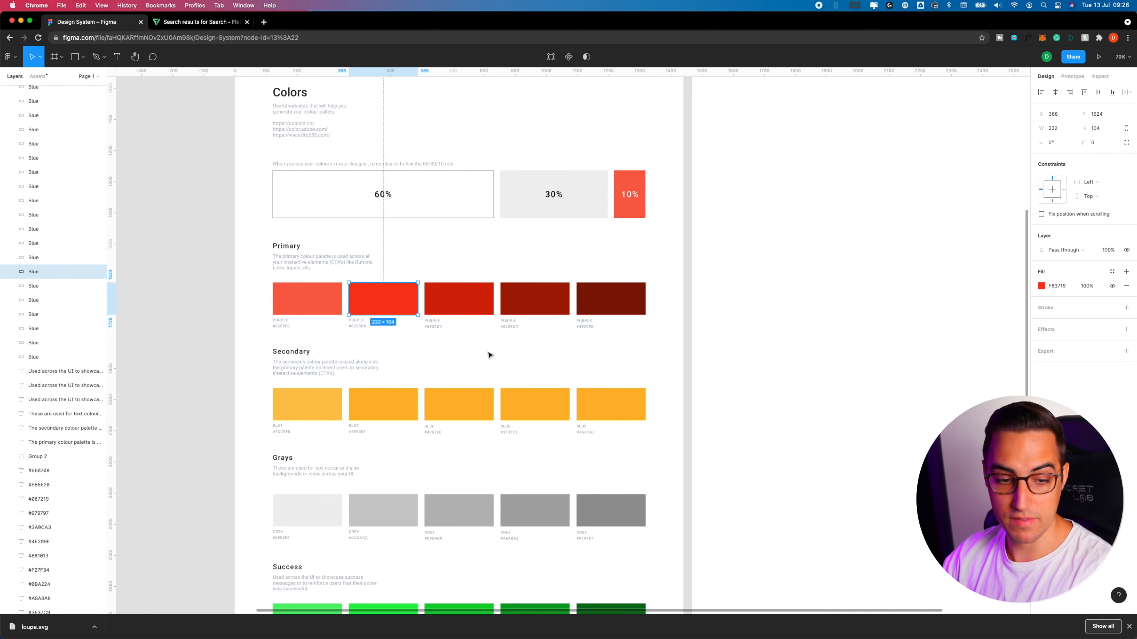
pyautogui.scroll(-5, 488, 354)
pyautogui.scroll(-12, 313, 255)
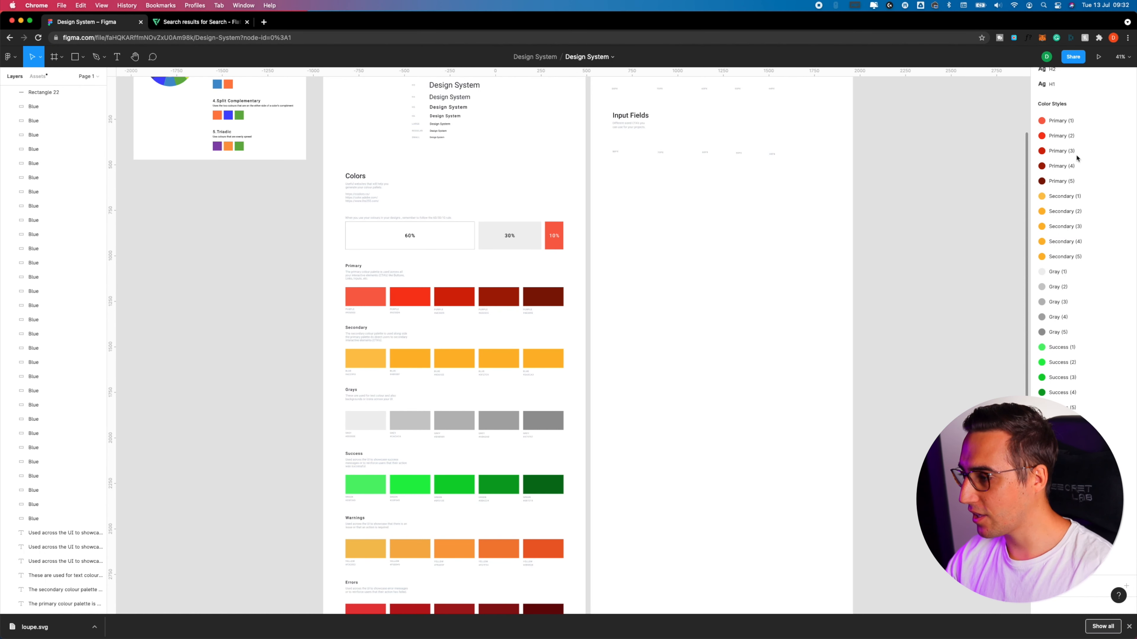
pyautogui.scroll(-3, 354, 380)
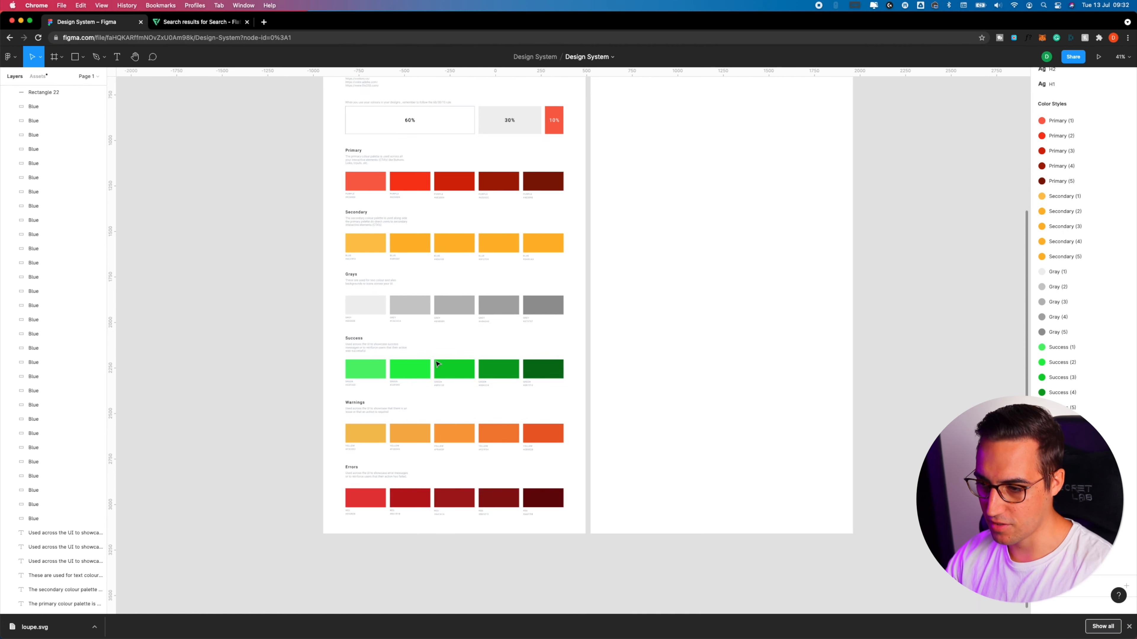
pyautogui.scroll(6, 644, 362)
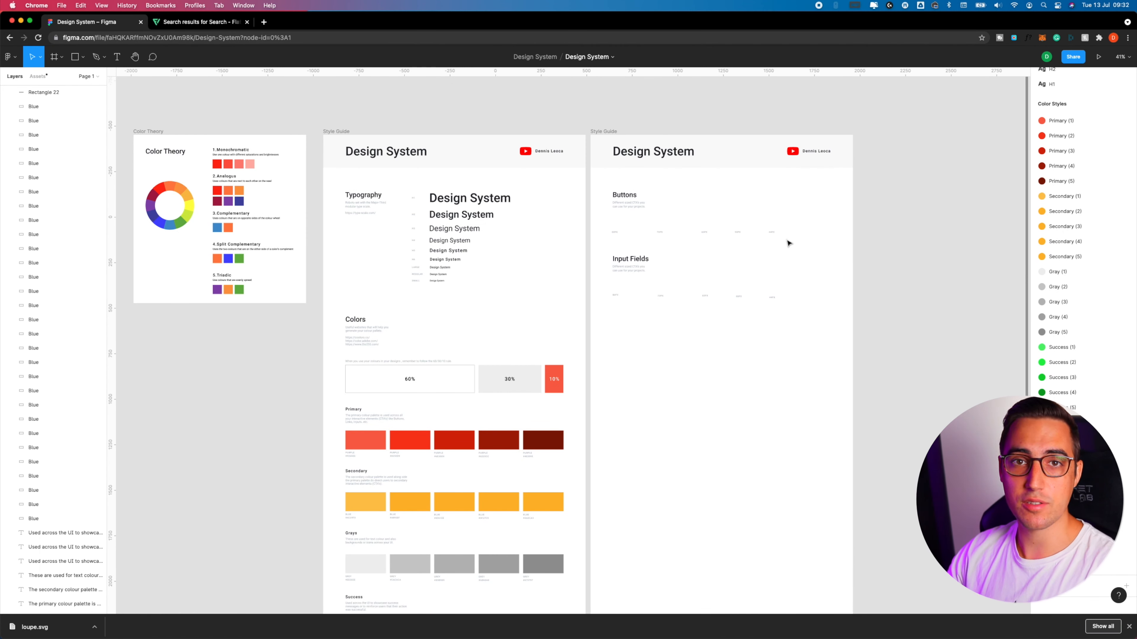
# Draw a rectangle about 181 × 70 between the Buttons description and the 80px label, aligned with the heading's left edge
pyautogui.scroll(5, 788, 243)
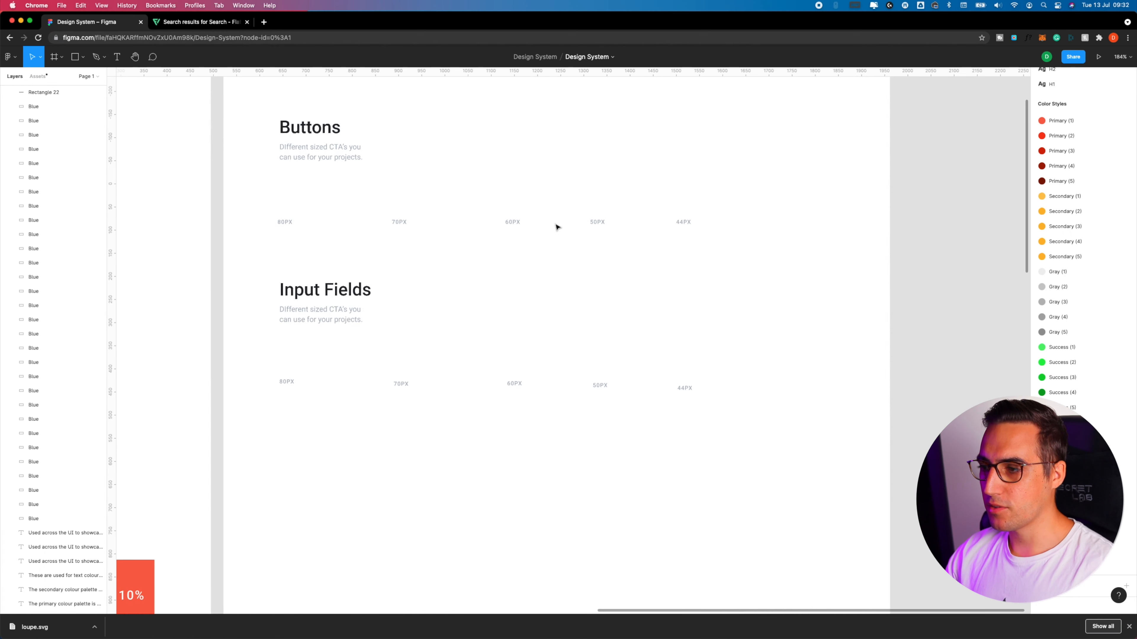
pyautogui.scroll(3, 519, 248)
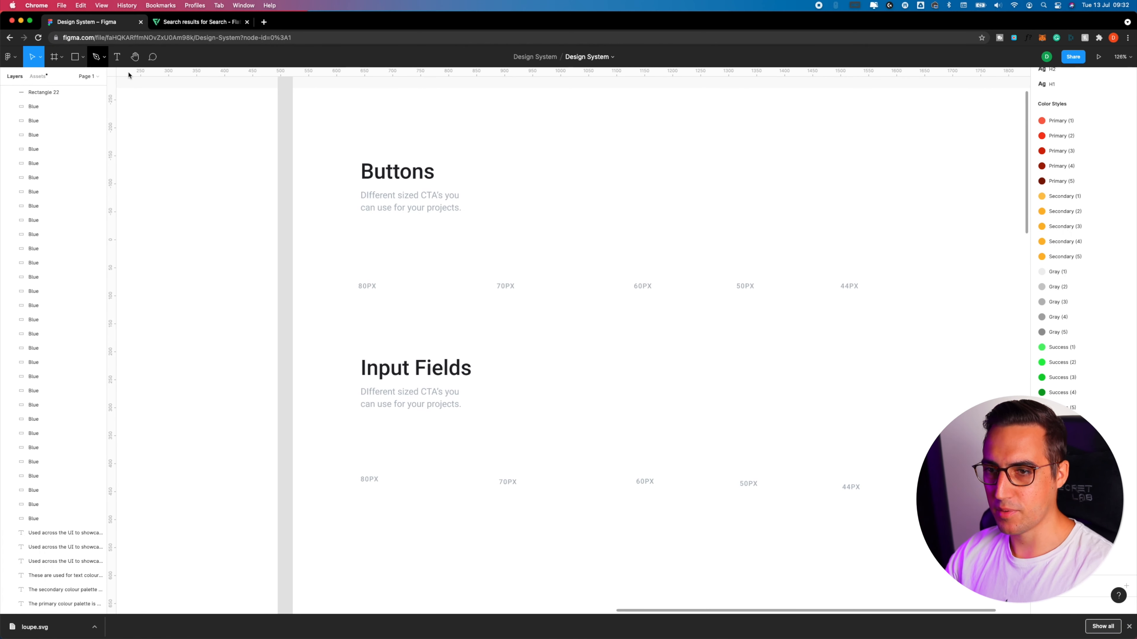
pyautogui.click(83, 56)
pyautogui.click(90, 79)
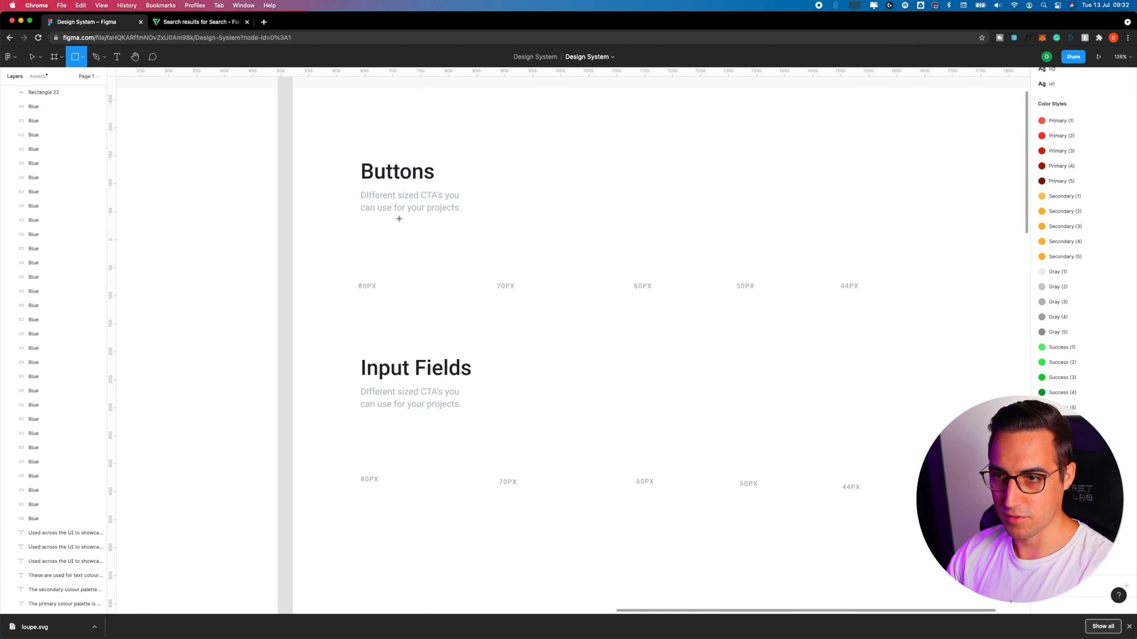
pyautogui.moveTo(346, 233)
pyautogui.mouseDown()
pyautogui.moveTo(474, 274)
pyautogui.moveTo(447, 275)
pyautogui.moveTo(427, 247)
pyautogui.mouseUp()
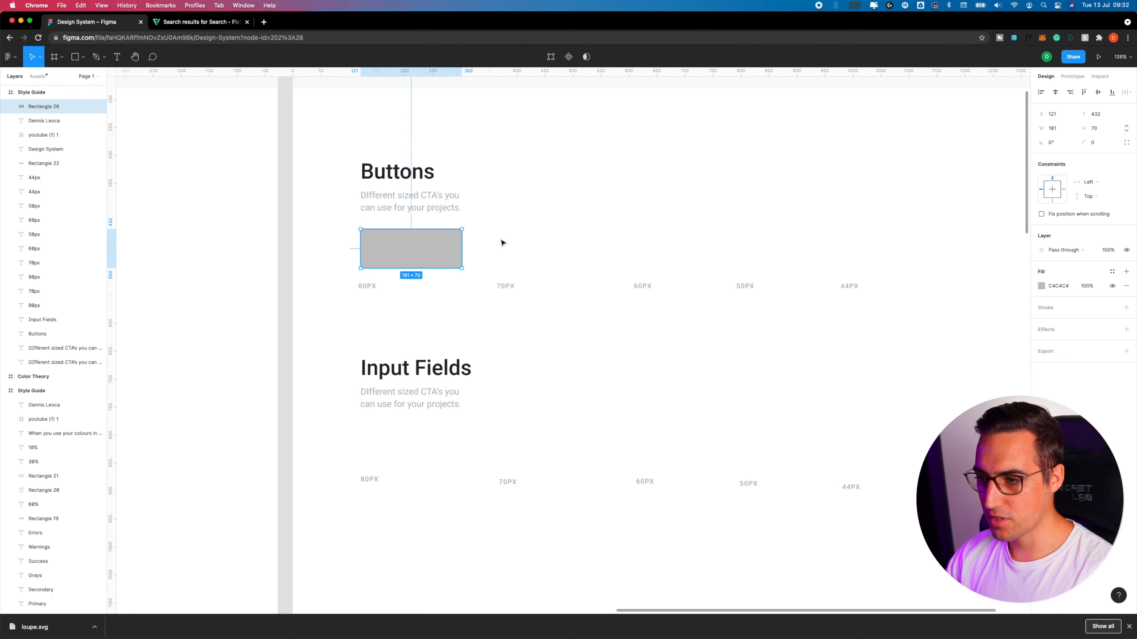
# Look over the typography and colour palettes across the style guide frames alongside the new button rectangle
pyautogui.scroll(-2, 394, 241)
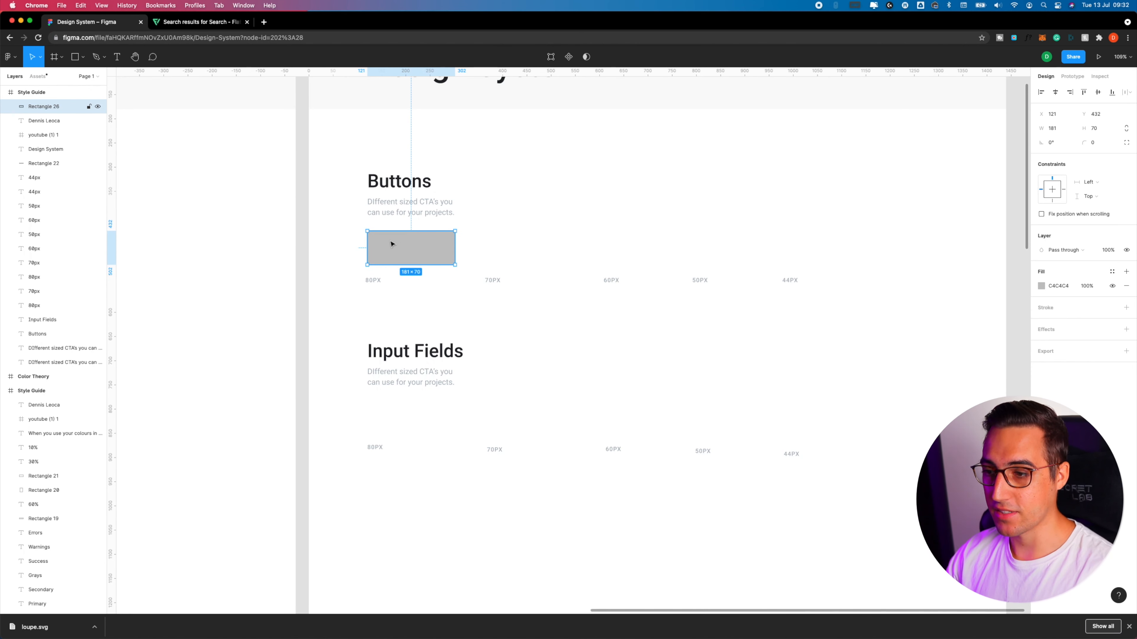
pyautogui.hscroll(-5, 351, 249)
pyautogui.scroll(-2, 493, 219)
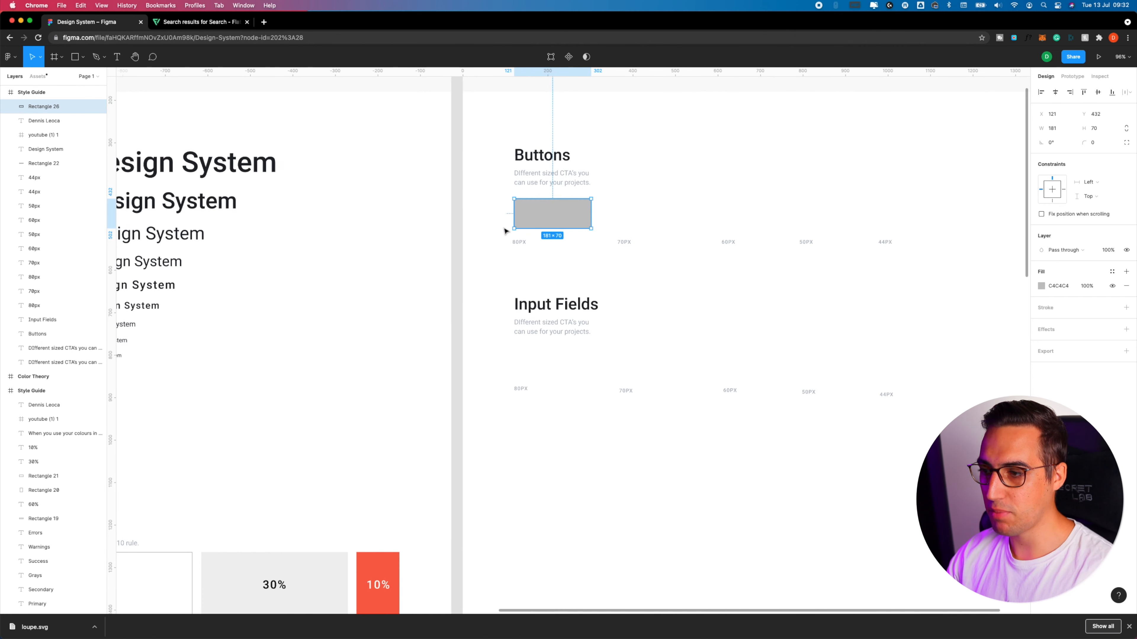
pyautogui.scroll(-4, 483, 308)
pyautogui.hscroll(-4, 482, 307)
pyautogui.scroll(-10, 467, 329)
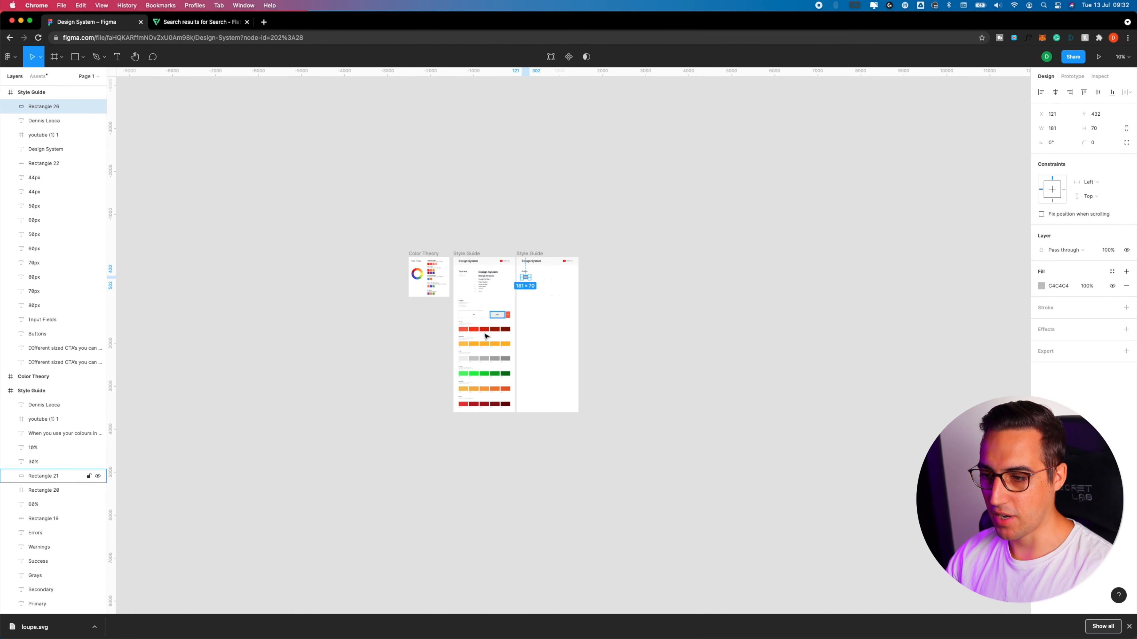
pyautogui.scroll(5, 467, 329)
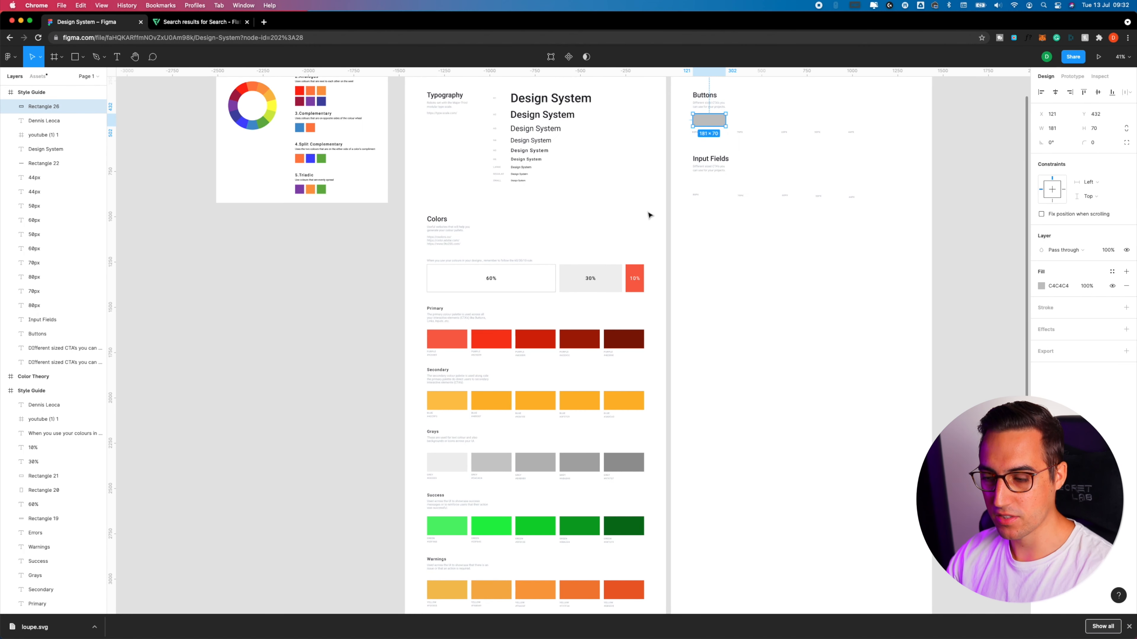
pyautogui.moveTo(644, 187); pyautogui.dragTo(579, 240)
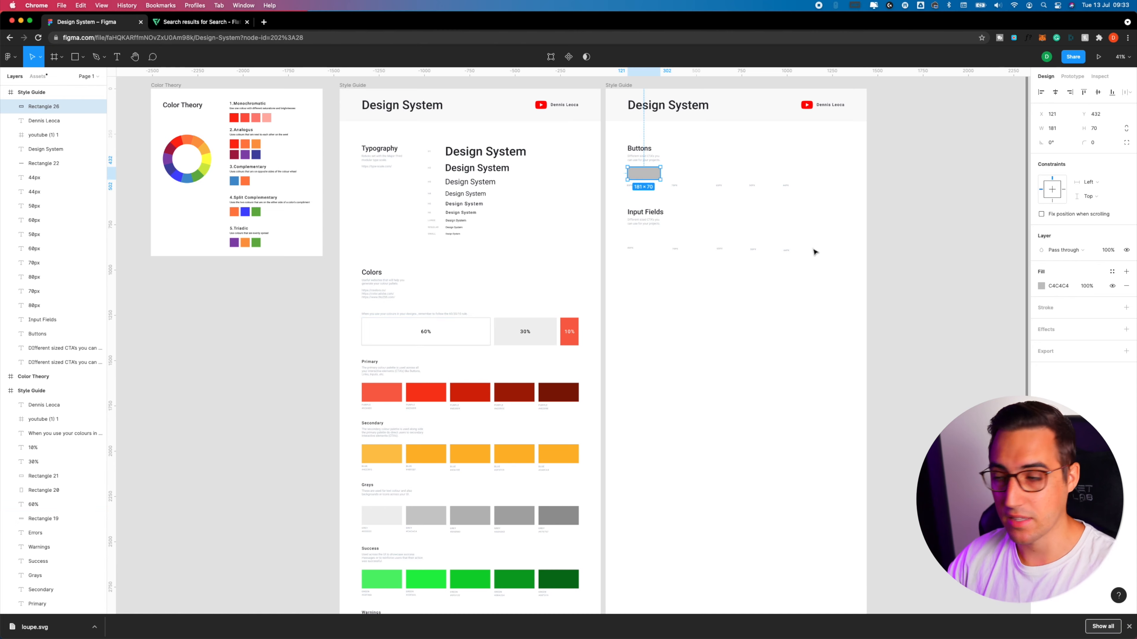
# Apply the "Primary (1)" colour style to the fill of the button rectangle
pyautogui.scroll(10, 696, 154)
pyautogui.scroll(-7, 541, 220)
pyautogui.scroll(1, 371, 249)
pyautogui.scroll(8, 371, 249)
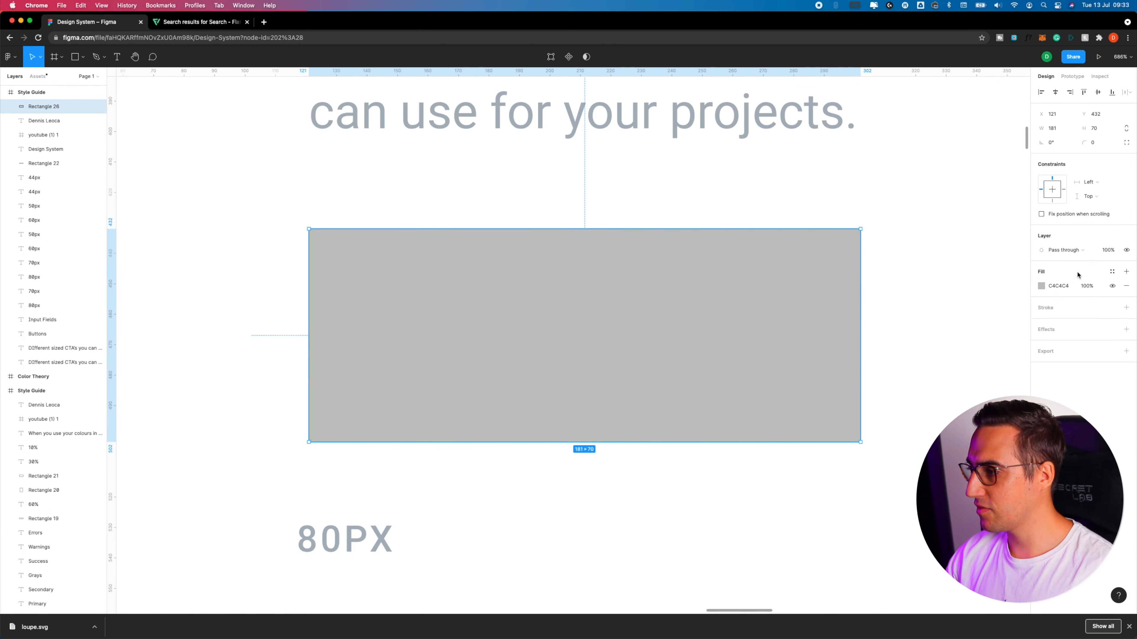
pyautogui.click(1113, 272)
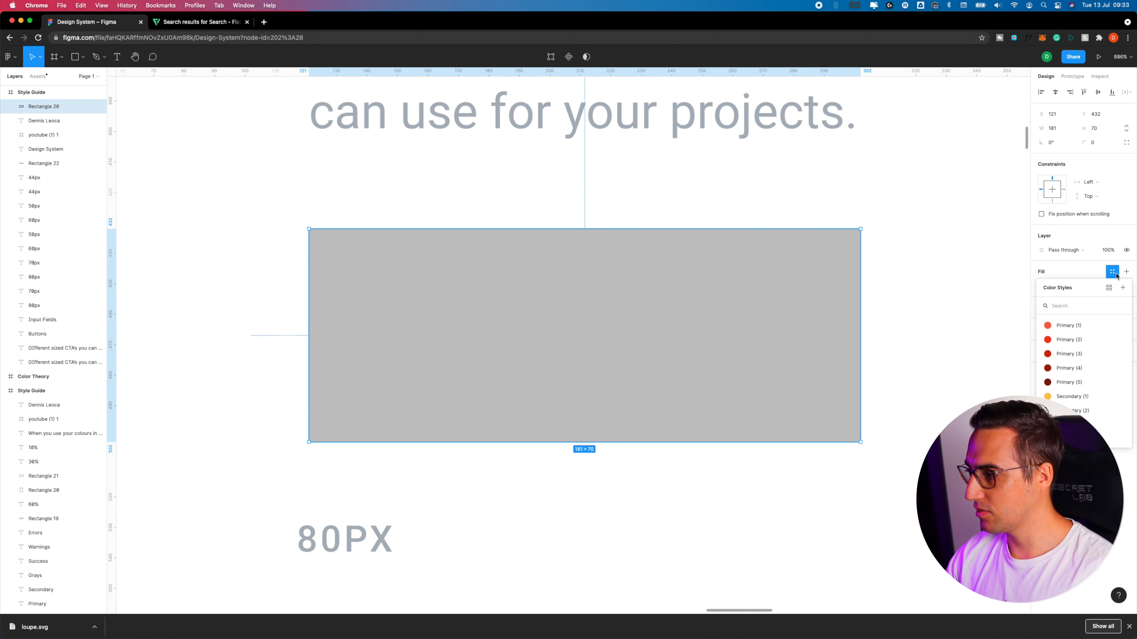
pyautogui.click(1072, 326)
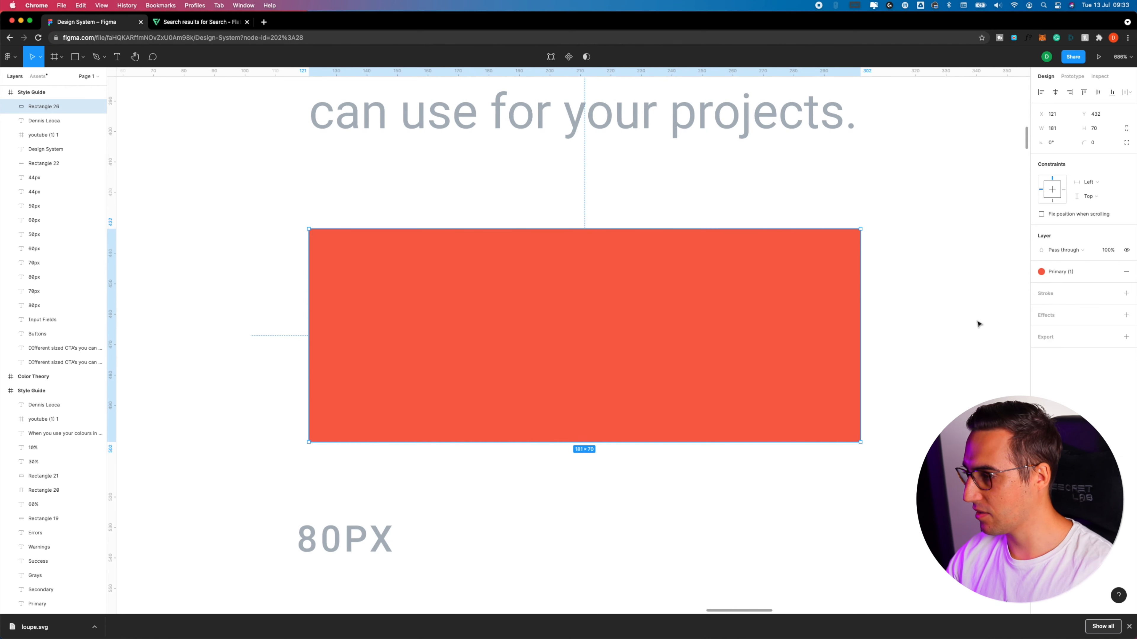
# Compare the button rectangle's fill with the first swatch of the Primary palette
pyautogui.scroll(-5, 824, 284)
pyautogui.scroll(-5, 831, 280)
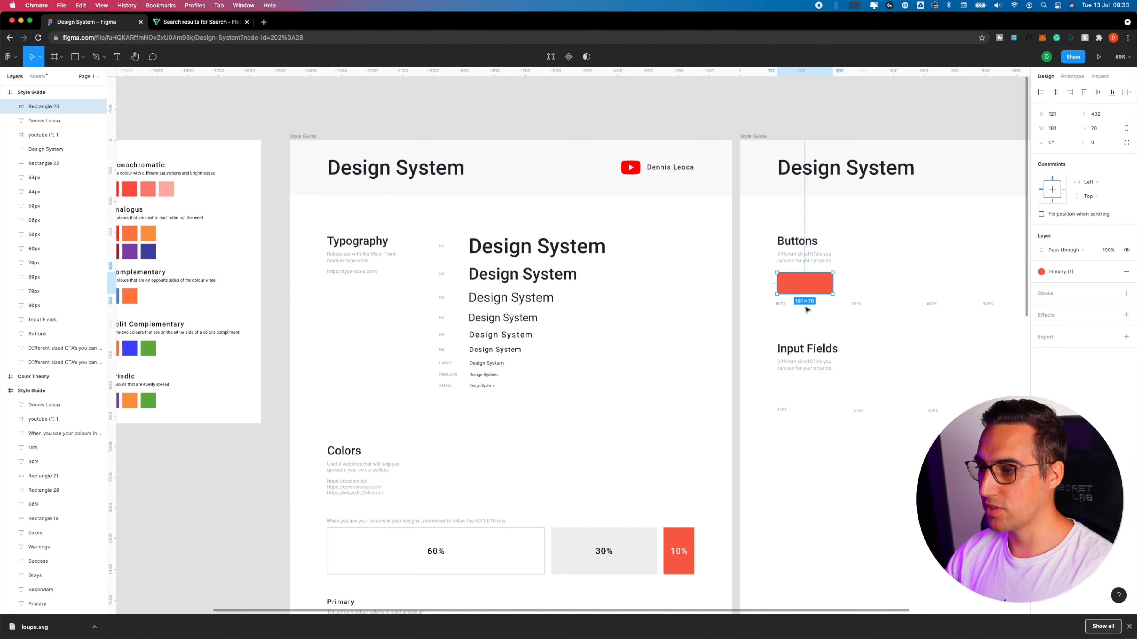
pyautogui.moveTo(674, 341); pyautogui.dragTo(646, 173)
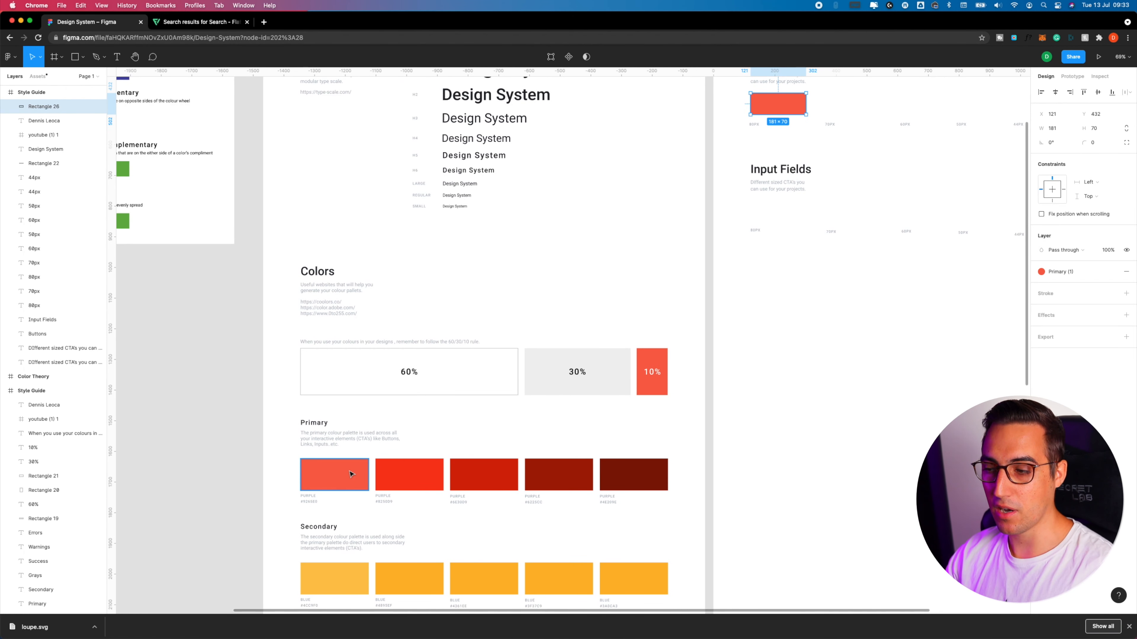
pyautogui.moveTo(838, 185); pyautogui.dragTo(926, 223)
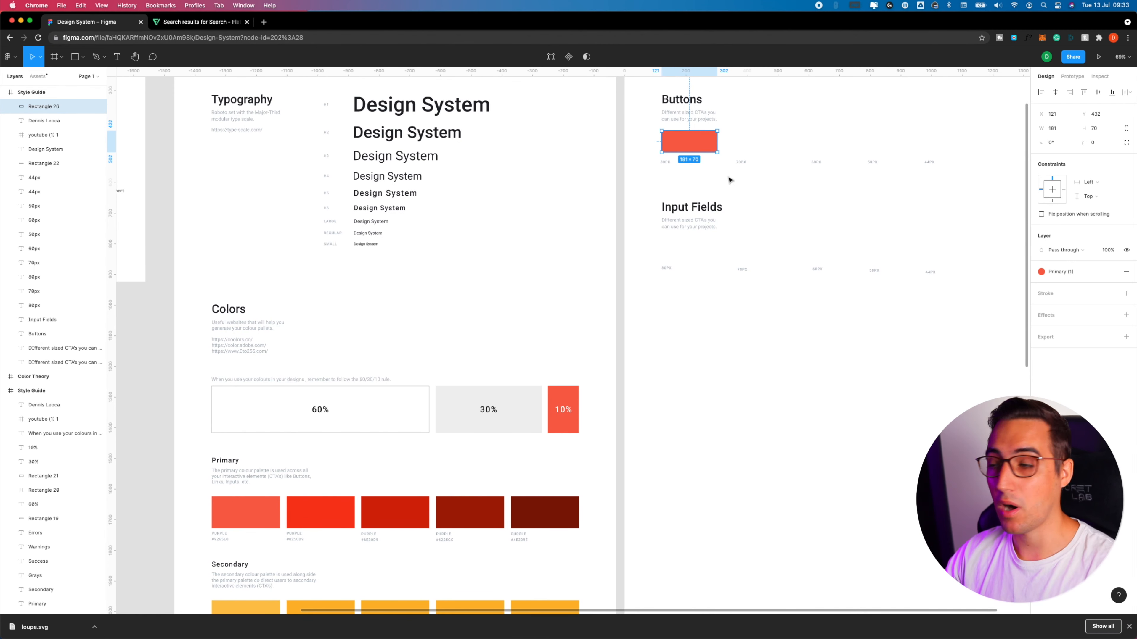
pyautogui.hscroll(1, 729, 180)
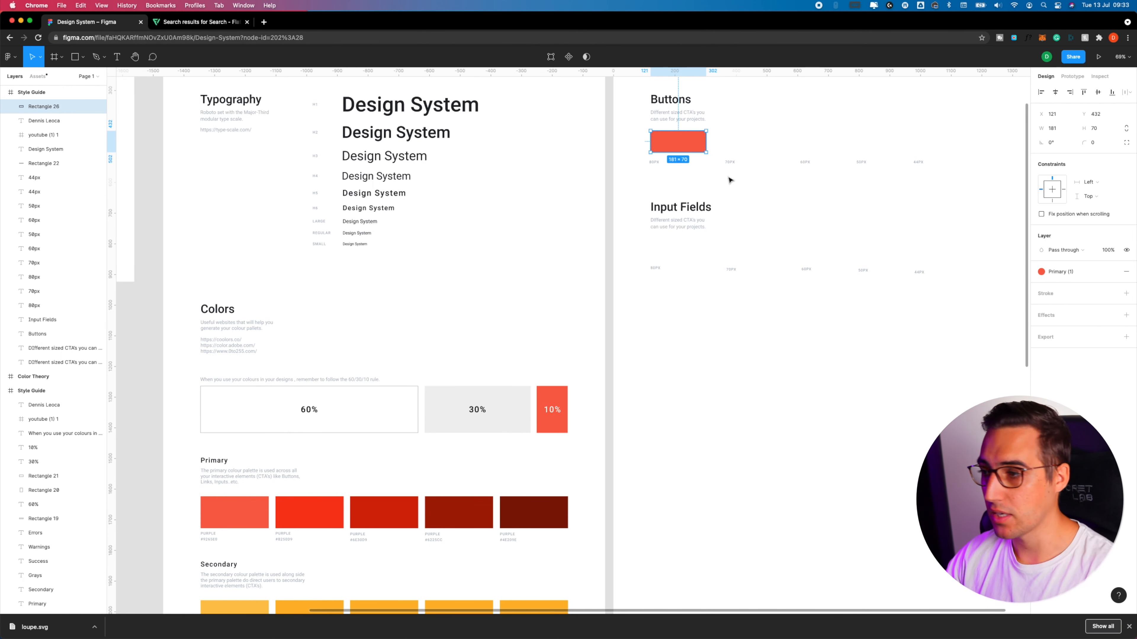
pyautogui.moveTo(757, 128); pyautogui.dragTo(659, 143)
pyautogui.scroll(5, 596, 150)
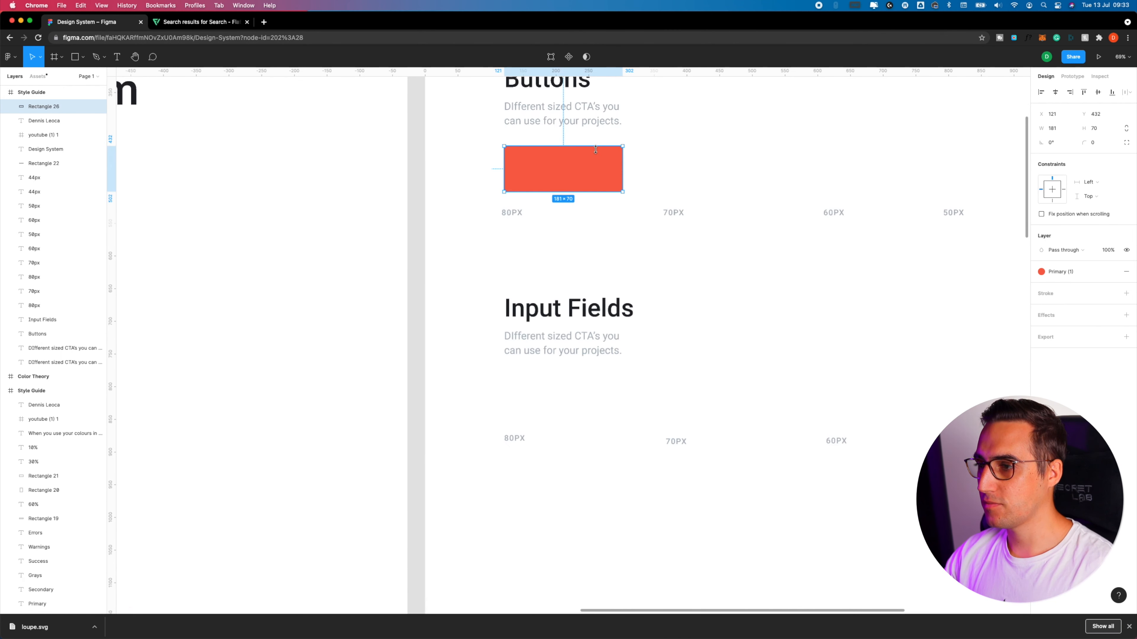
# Add a text box reading "Subscribe" and place it over the red button rectangle
pyautogui.scroll(2, 620, 156)
pyautogui.click(614, 267)
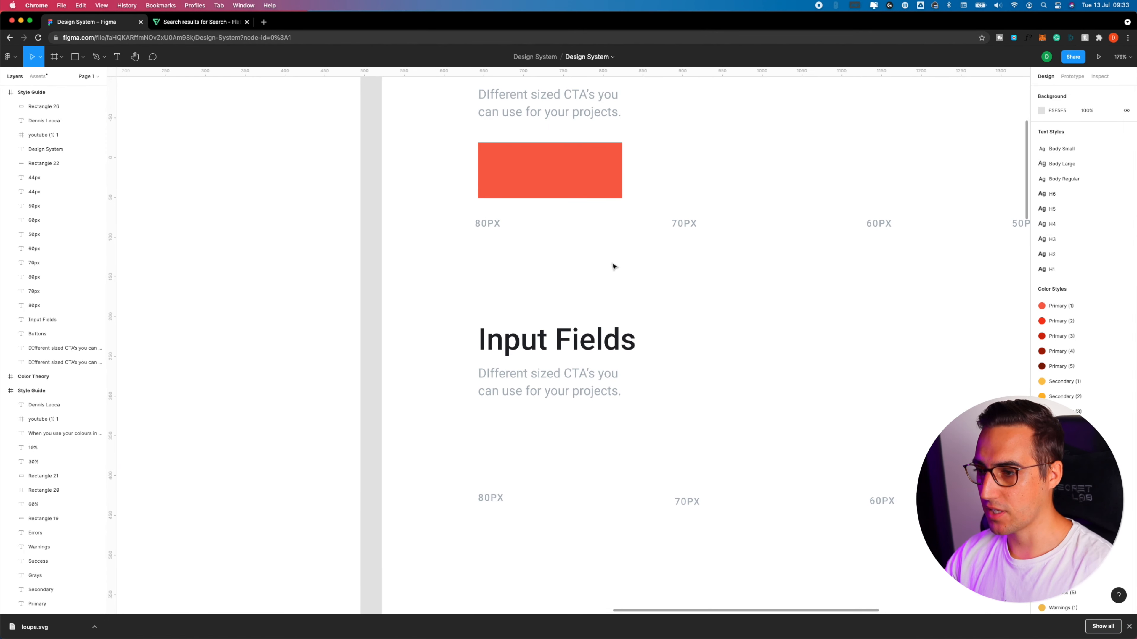
pyautogui.press('t')
pyautogui.moveTo(515, 260); pyautogui.dragTo(678, 285)
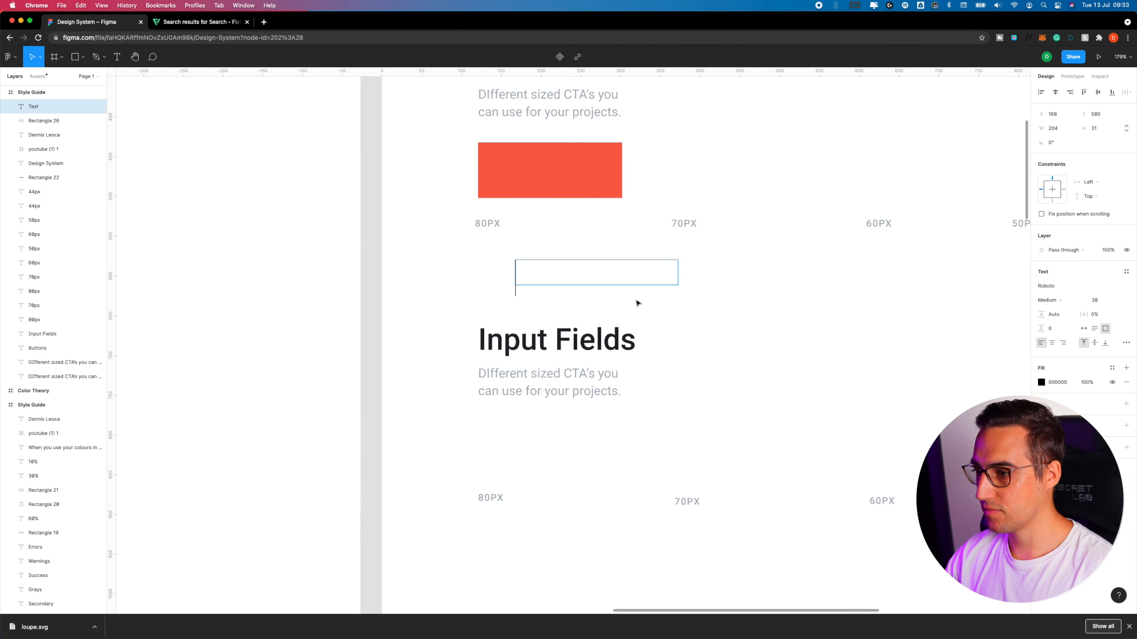
pyautogui.write('Subscribe')
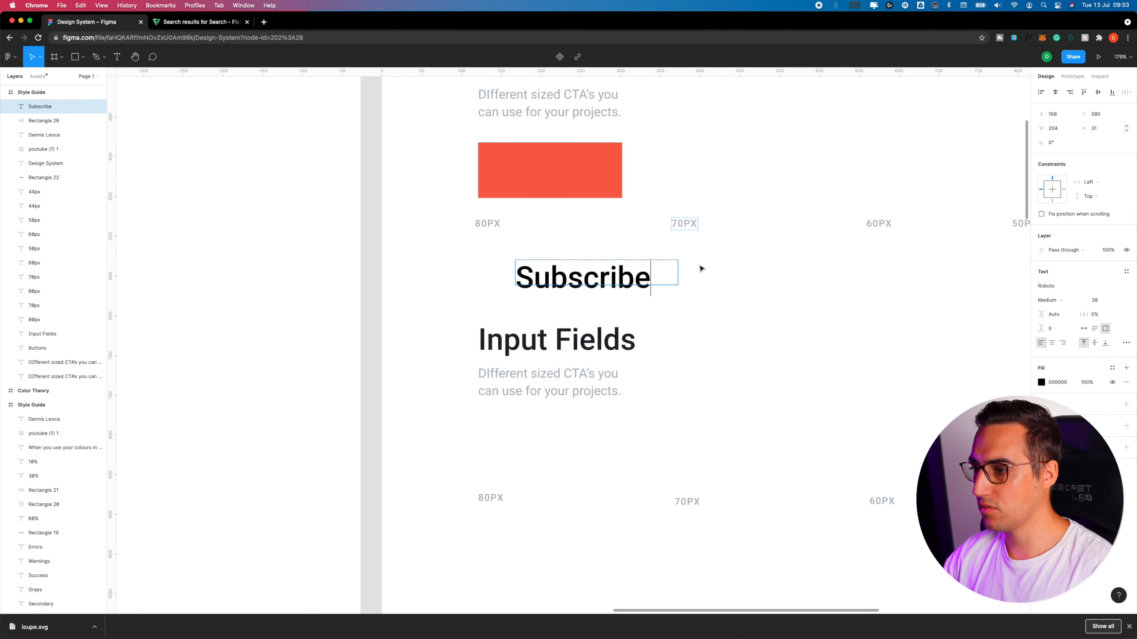
pyautogui.press('Escape')
pyautogui.moveTo(634, 279); pyautogui.dragTo(604, 173)
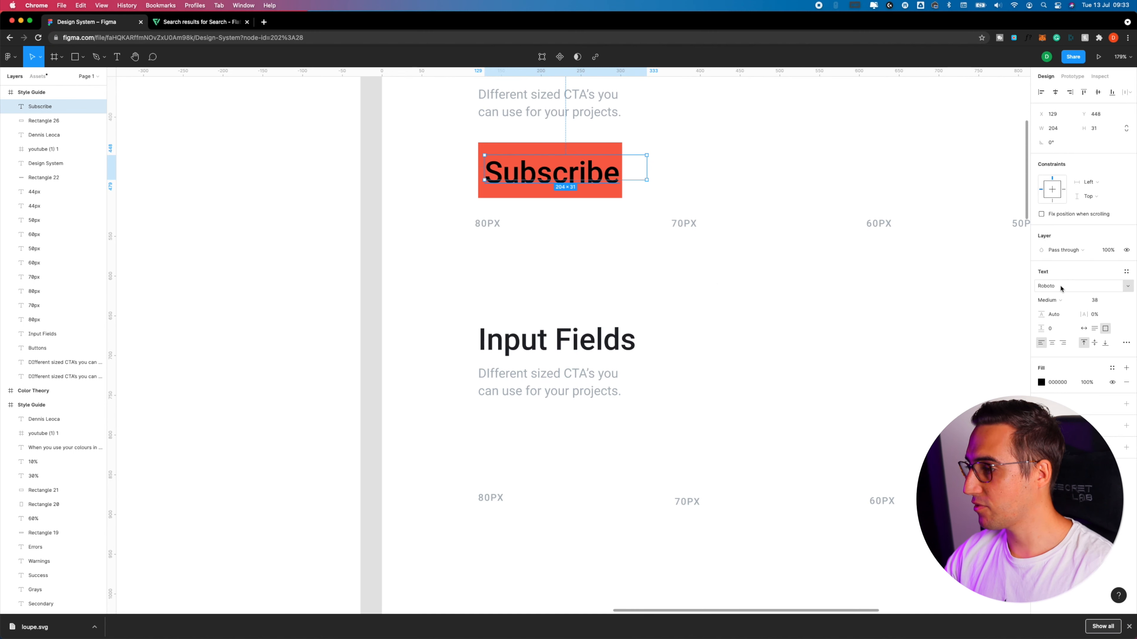
# Apply the Body Regular text style to the Subscribe label and set its fill to white (FFFFFF)
pyautogui.click(1126, 271)
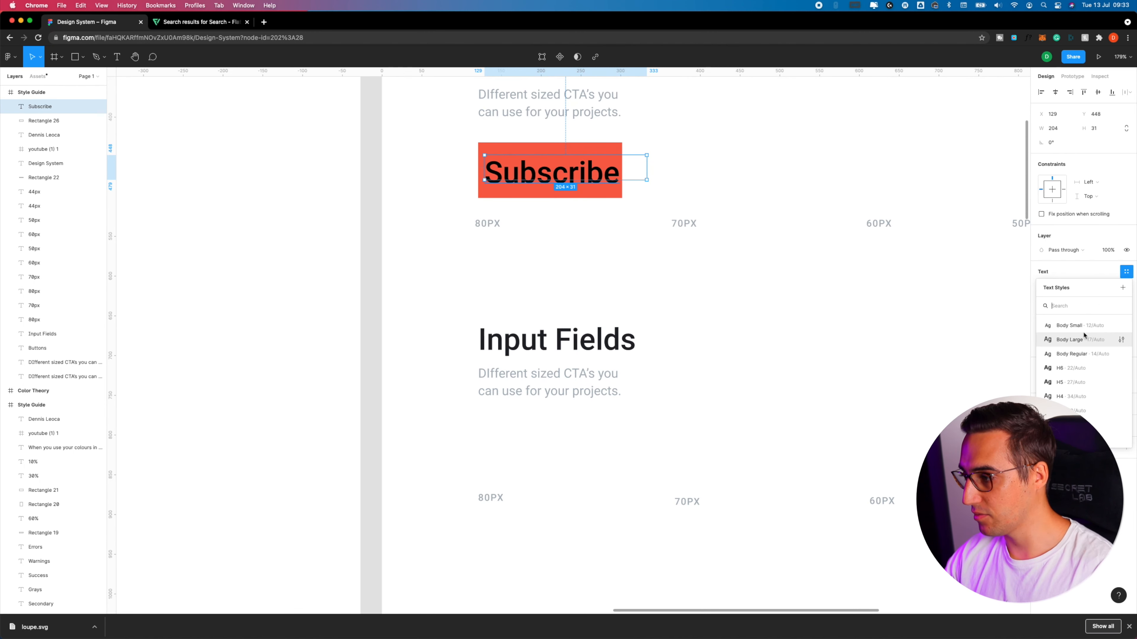
pyautogui.click(1089, 353)
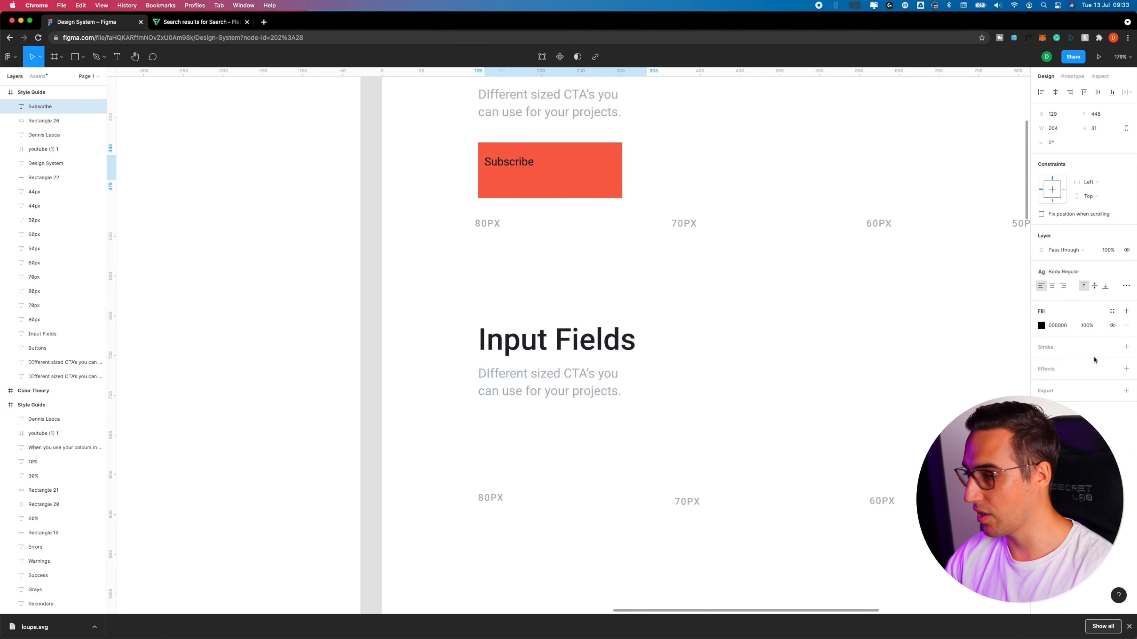
pyautogui.click(1041, 327)
pyautogui.click(924, 336)
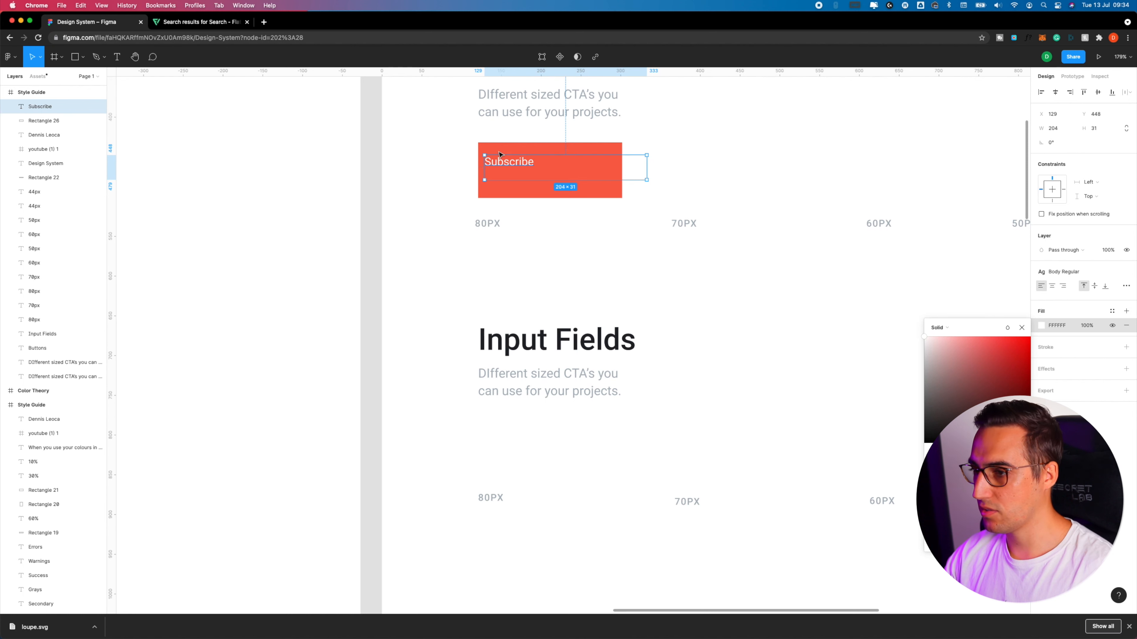
# Fit the Subscribe text box to the button's width, about 180, and centre its text horizontally and vertically
pyautogui.moveTo(496, 165); pyautogui.dragTo(493, 168)
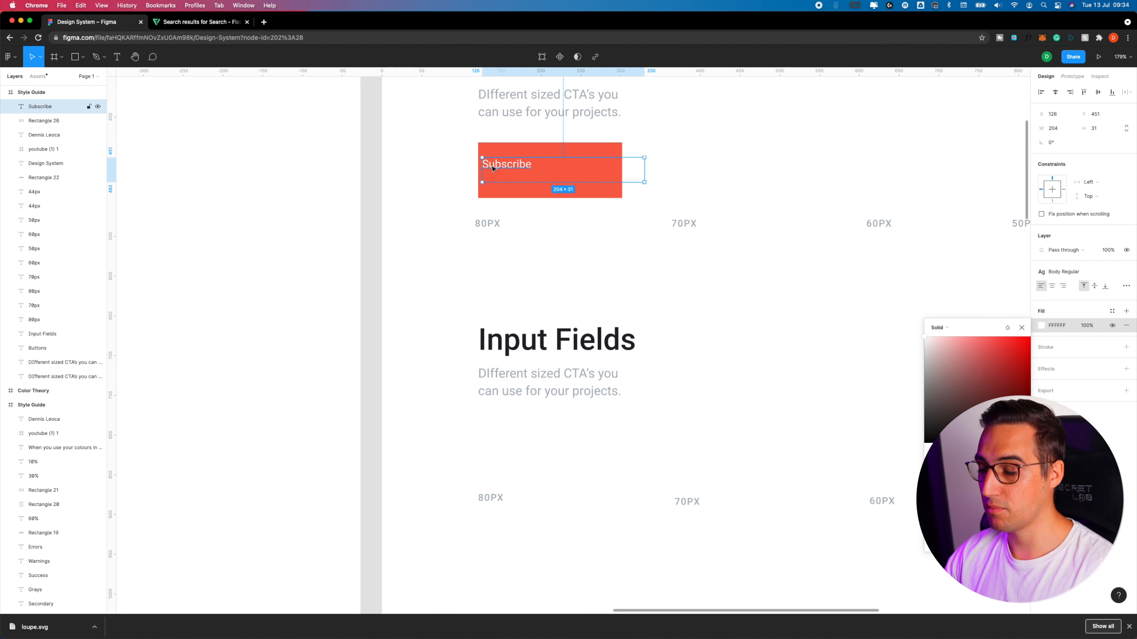
pyautogui.moveTo(644, 170); pyautogui.dragTo(619, 169)
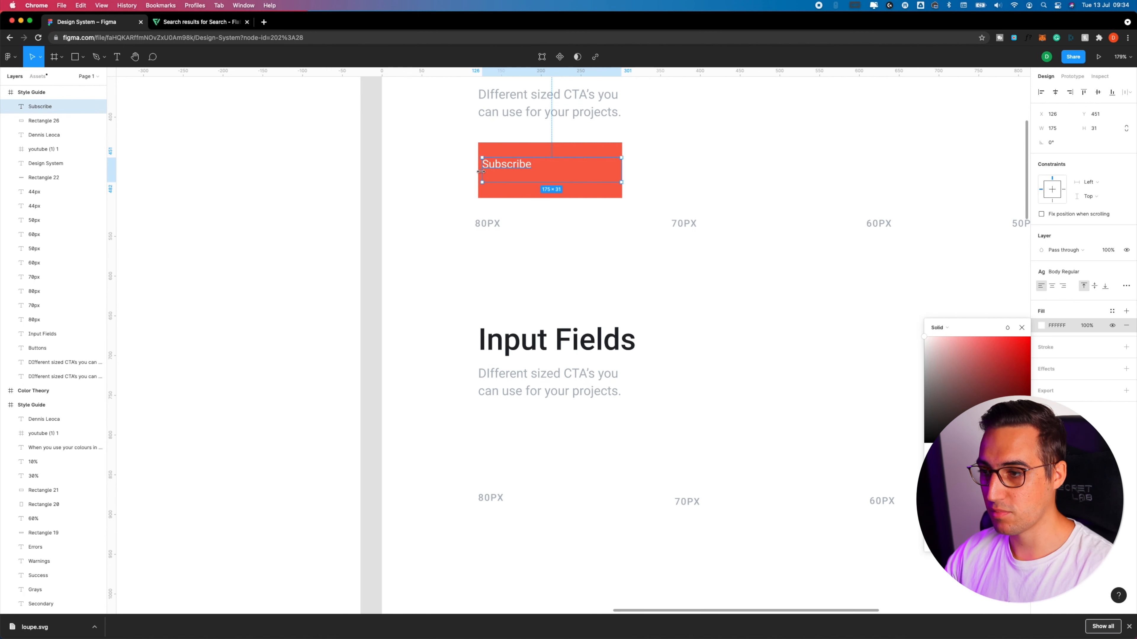
pyautogui.moveTo(482, 171); pyautogui.dragTo(478, 170)
pyautogui.click(1053, 286)
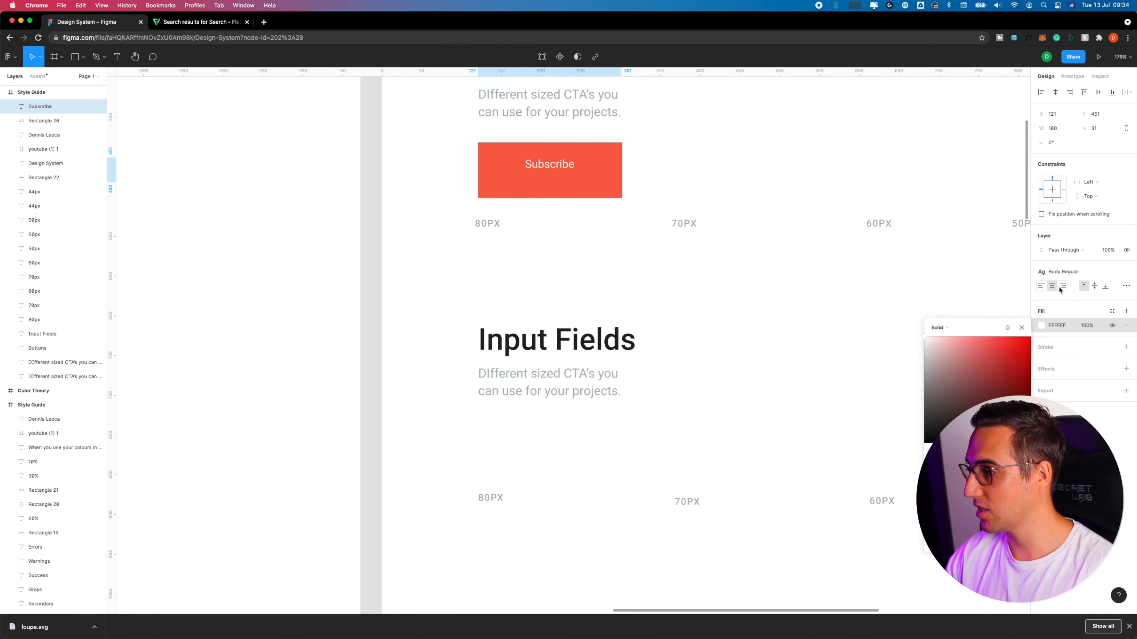
pyautogui.click(1093, 286)
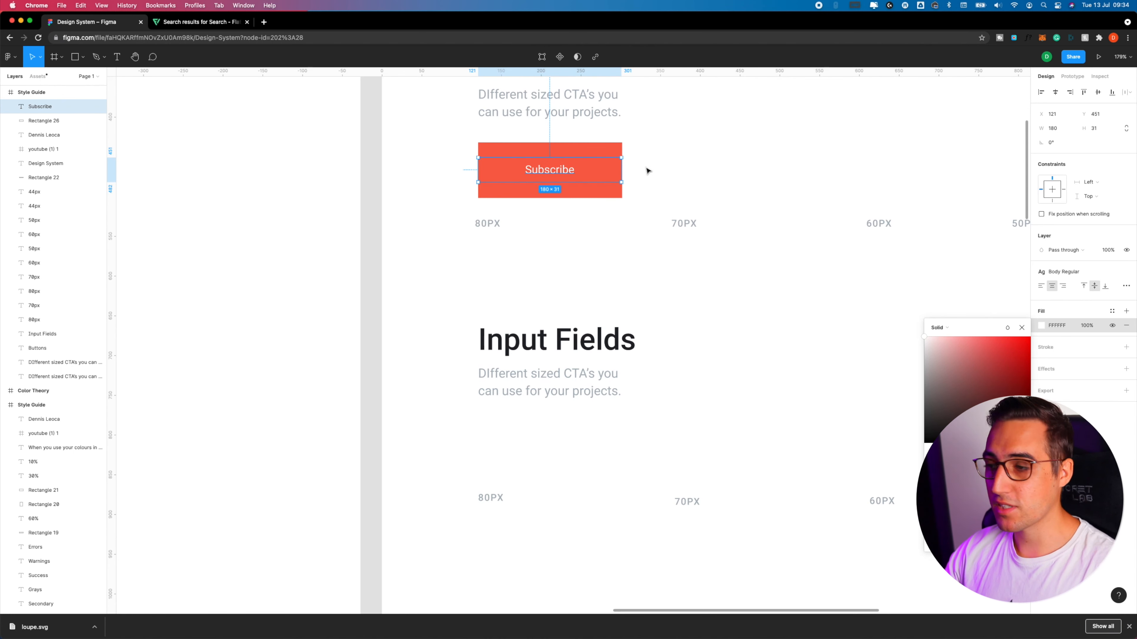
# Group the Subscribe label with the red rectangle and centre the label within the group
pyautogui.scroll(3, 670, 168)
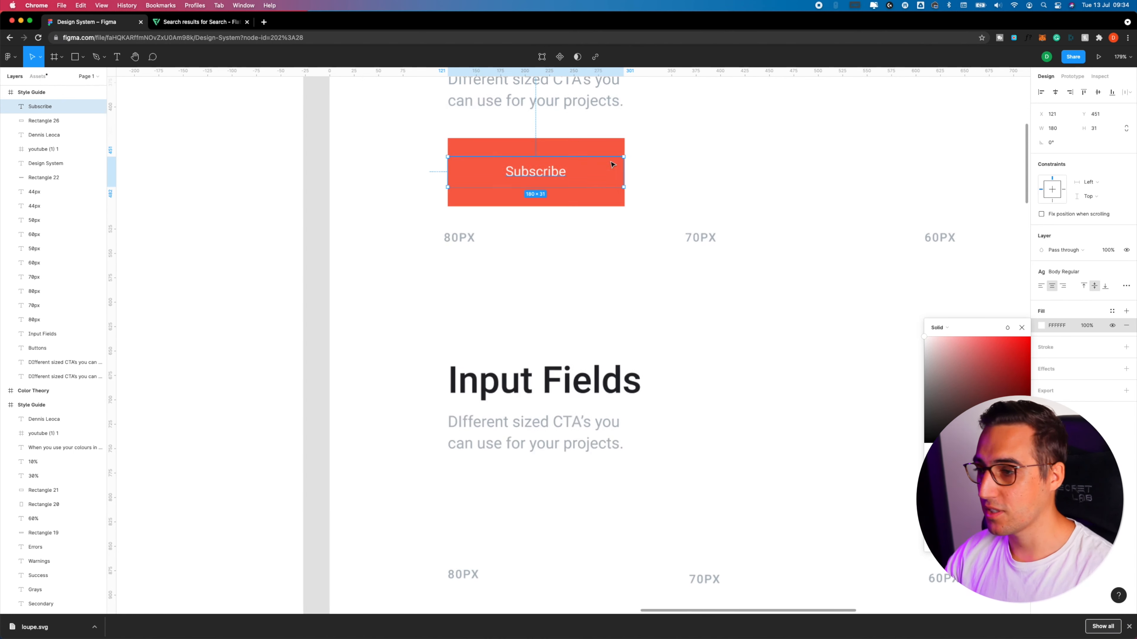
pyautogui.keyDown('shift'); pyautogui.click(539, 155); pyautogui.keyUp('shift')
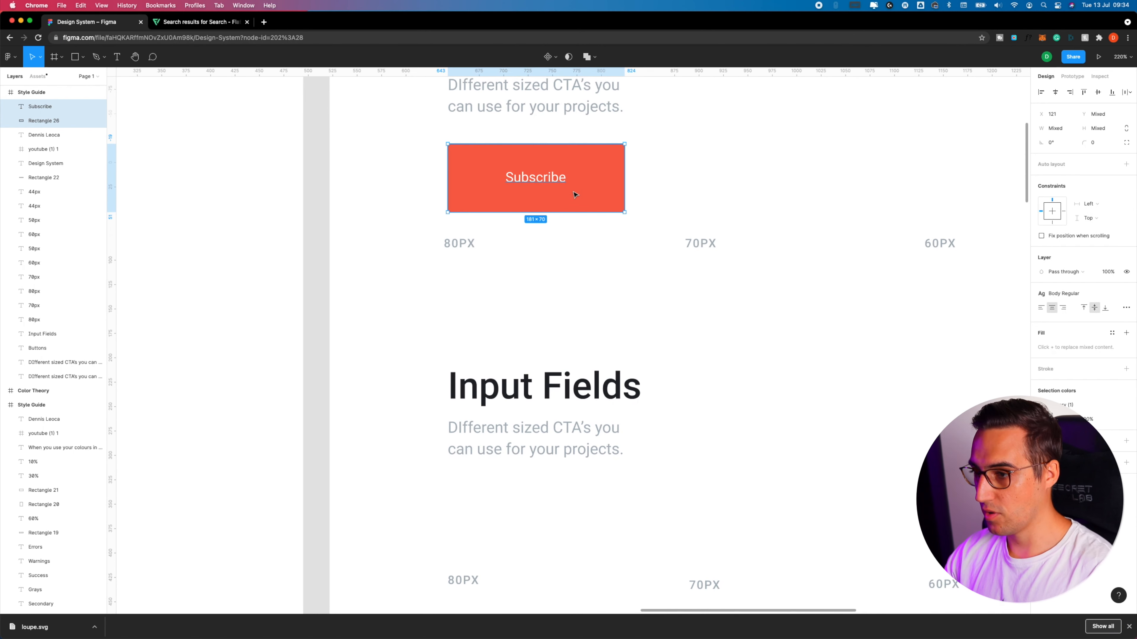
pyautogui.press('cmd+g')
pyautogui.doubleClick(553, 179)
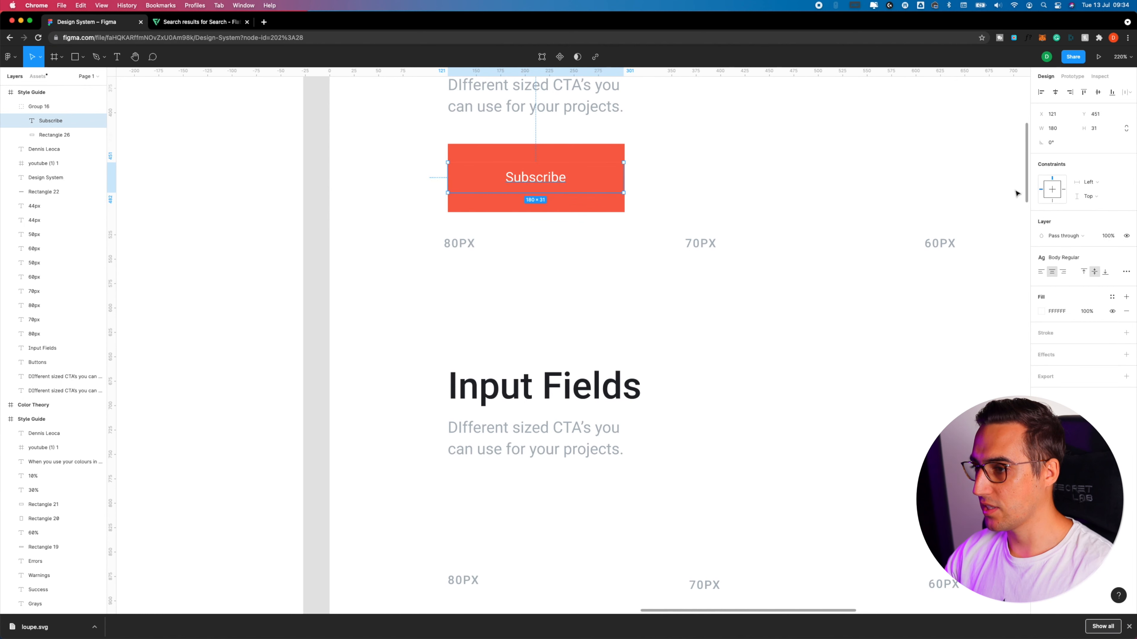
pyautogui.click(1055, 93)
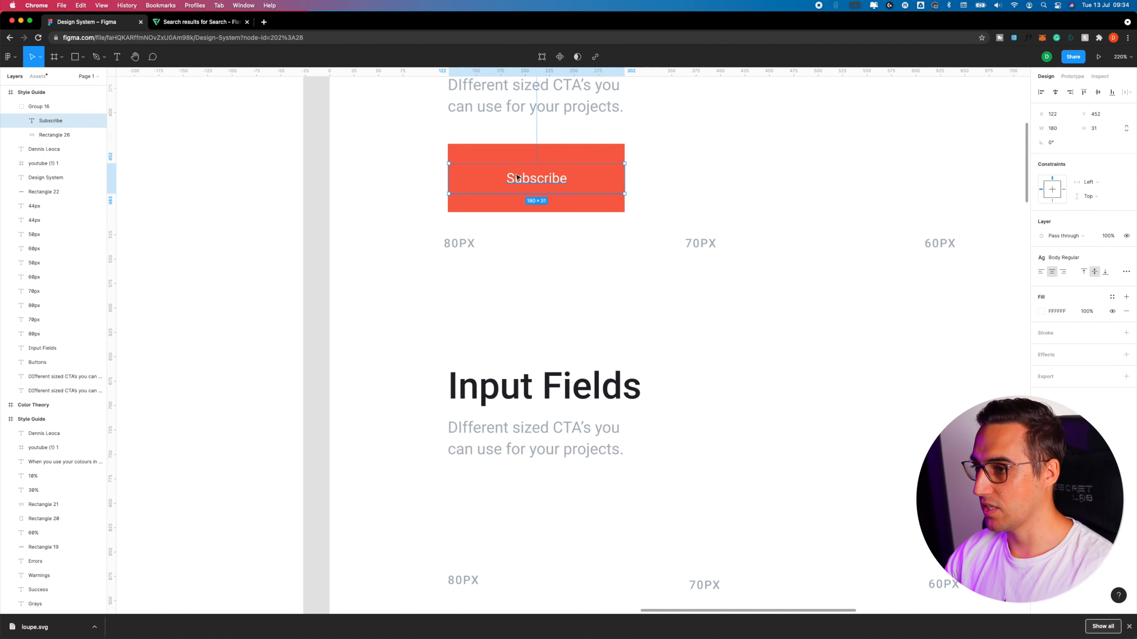
# Convert the Subscribe button group into an auto layout frame
pyautogui.click(470, 152)
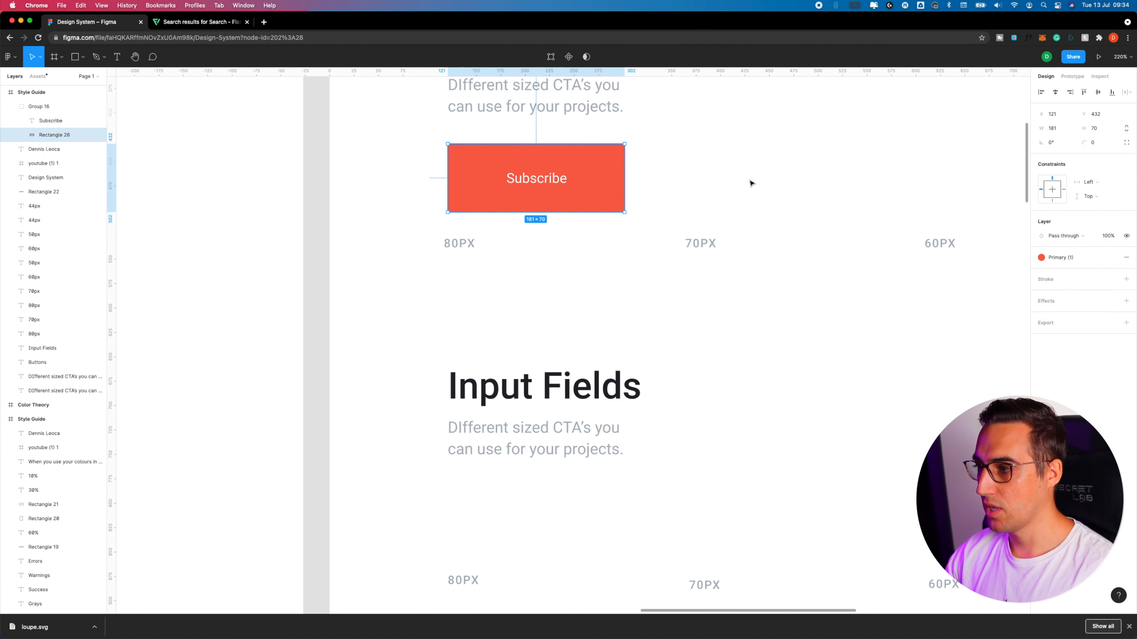
pyautogui.click(667, 173)
pyautogui.click(604, 160)
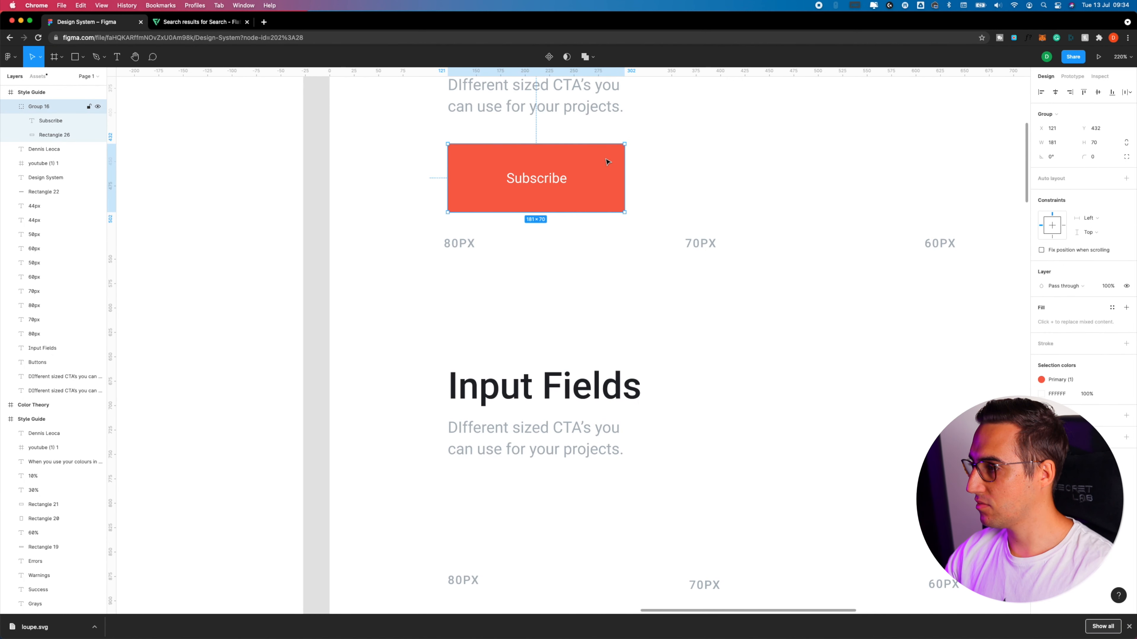
pyautogui.click(1127, 178)
# Set the top padding of the Subscribe button's auto layout to 32
pyautogui.click(1127, 207)
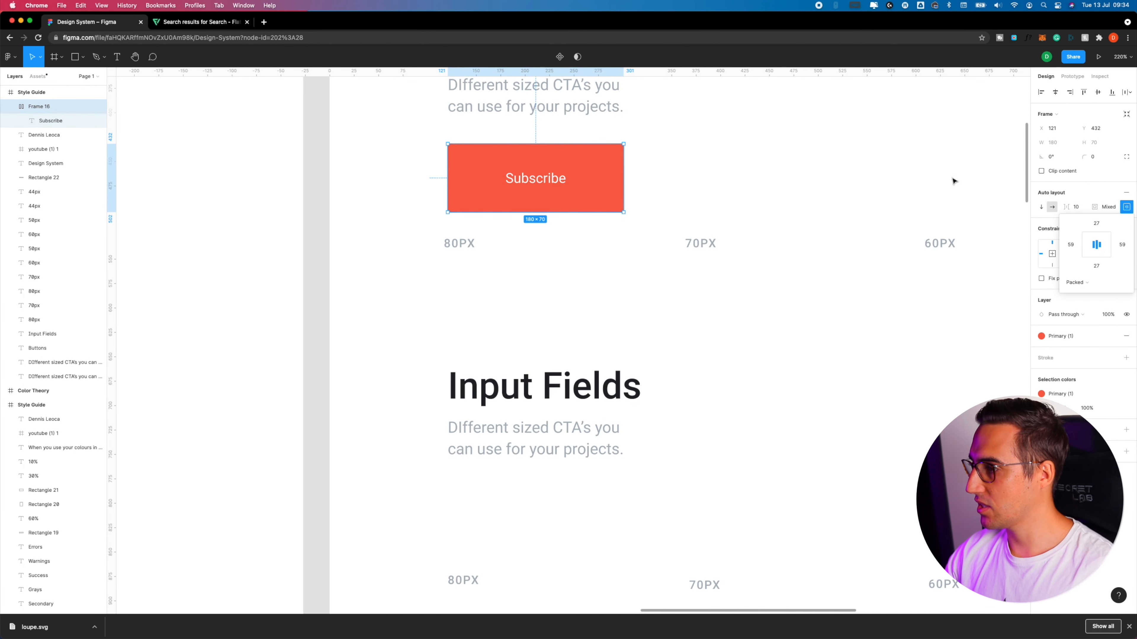
pyautogui.keyDown('ctrl'); pyautogui.scroll(-2, 460, 240); pyautogui.keyUp('ctrl')
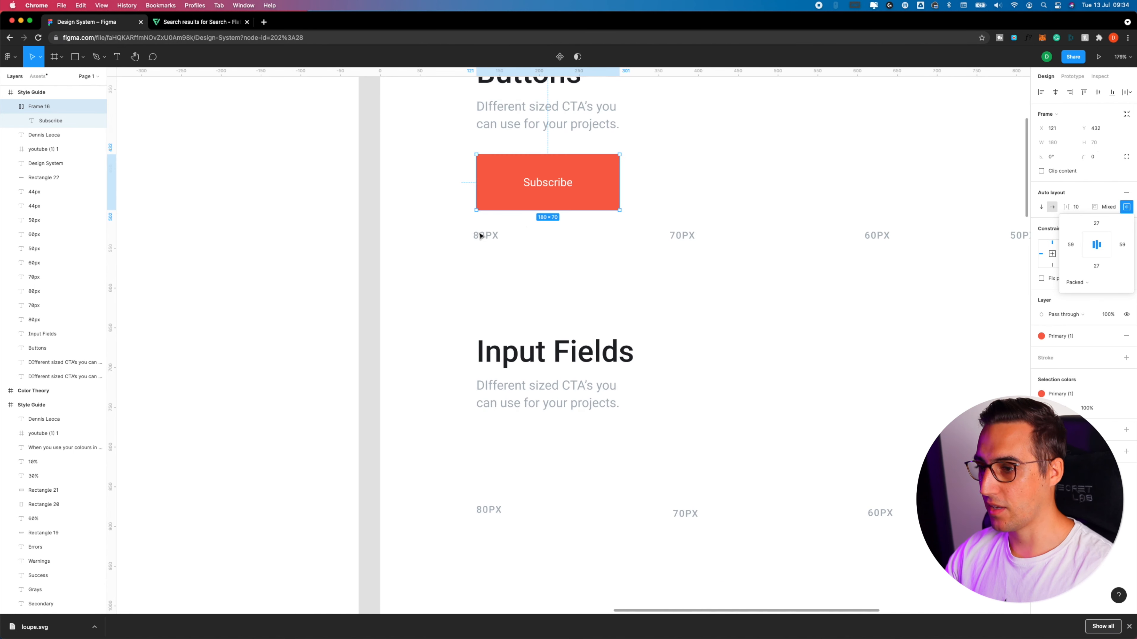
pyautogui.hscroll(3, 527, 231)
pyautogui.scroll(1, 462, 266)
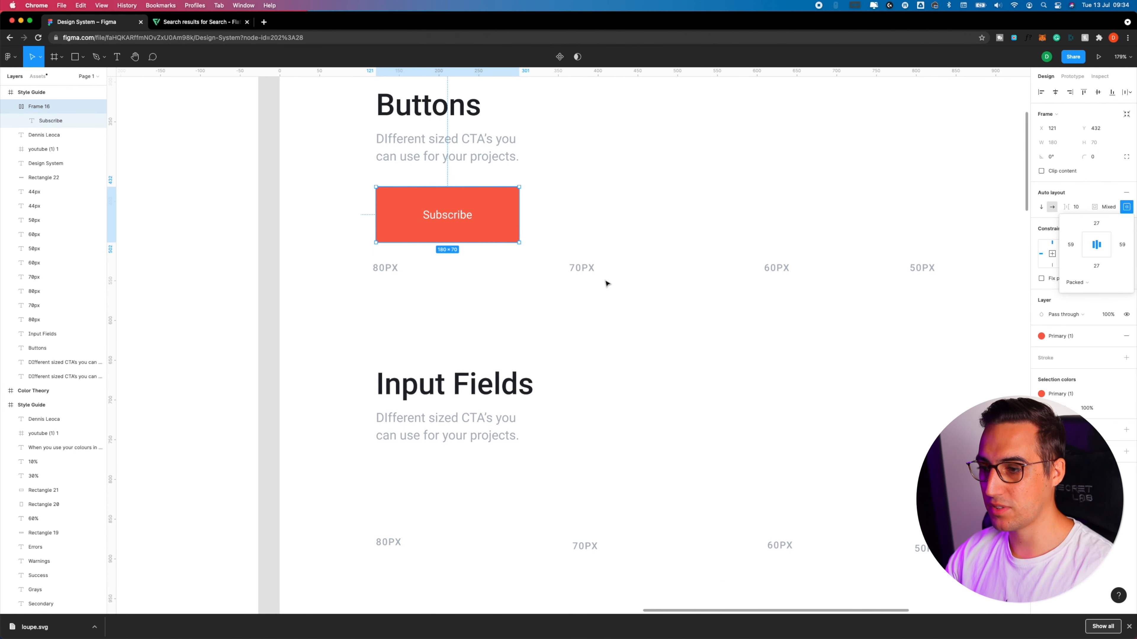
pyautogui.hscroll(5, 556, 279)
pyautogui.hscroll(-1, 593, 287)
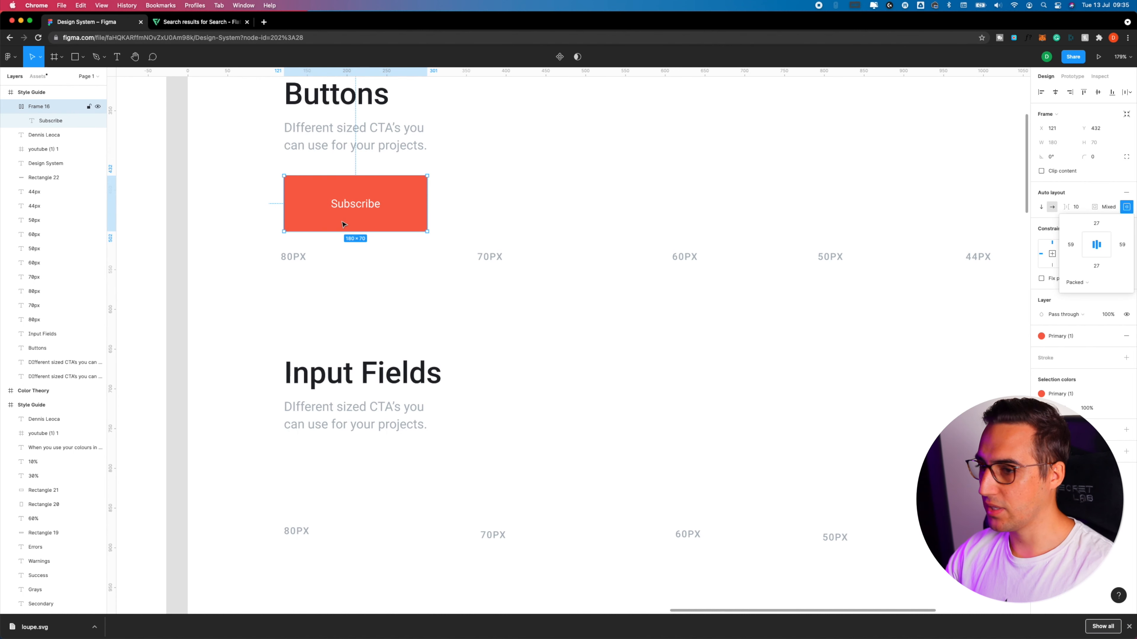
pyautogui.click(1098, 226)
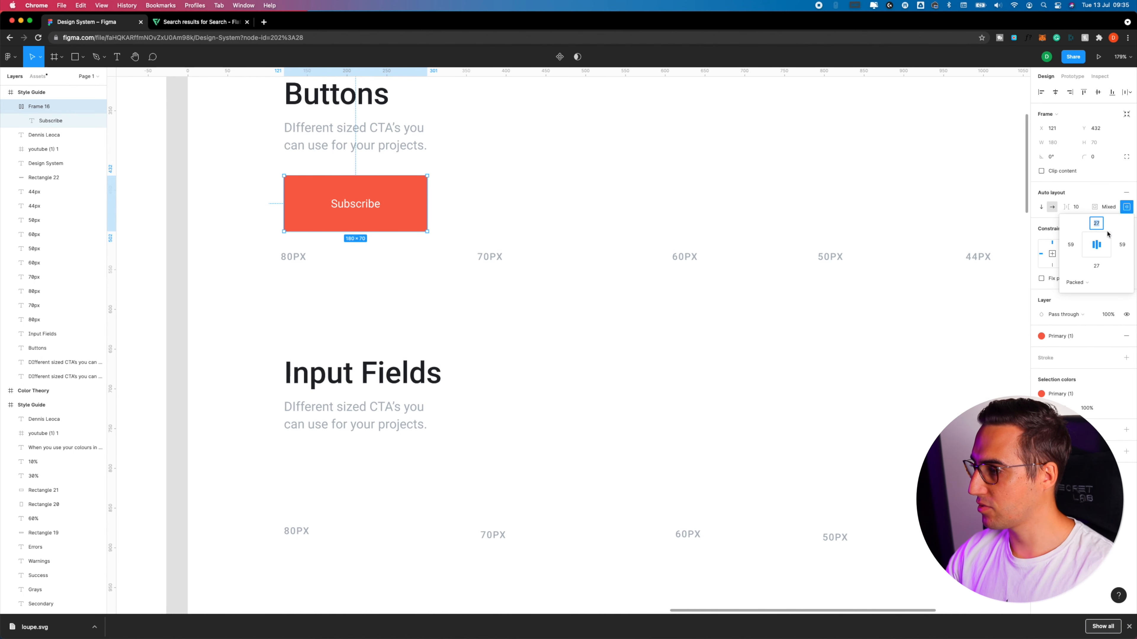
pyautogui.press('Up')
pyautogui.press('Up')
pyautogui.press('Up')
pyautogui.press('Up')
pyautogui.press('Up')
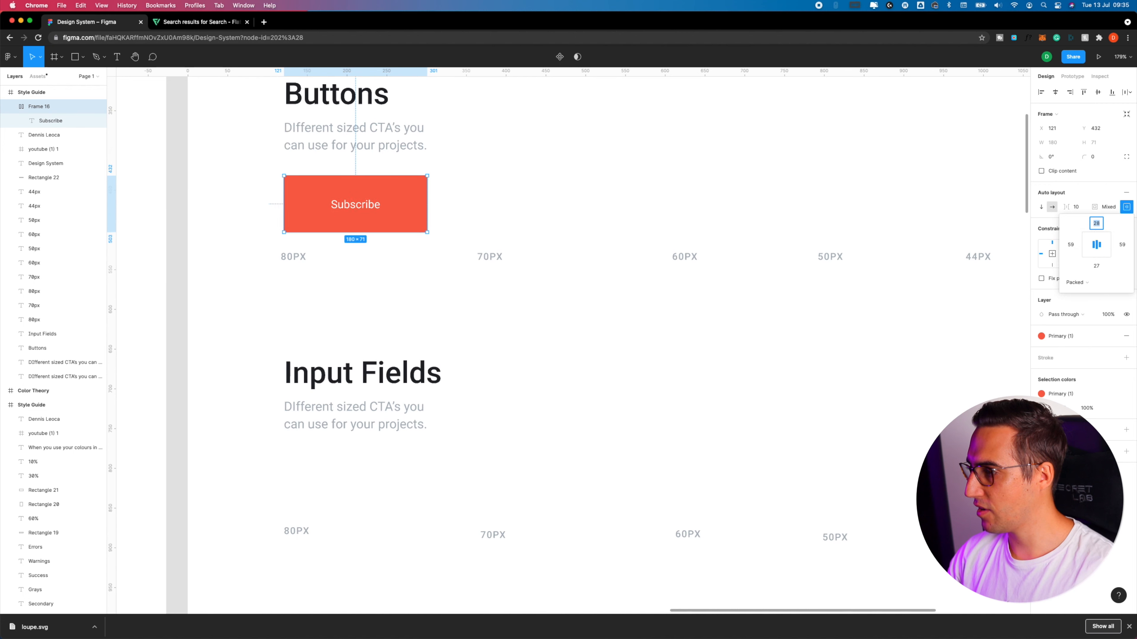
# Set the bottom padding of the Subscribe button's auto layout to 32
pyautogui.click(1099, 268)
pyautogui.press('Up')
pyautogui.press('Up')
pyautogui.press('Up')
pyautogui.press('Up')
pyautogui.press('Up')
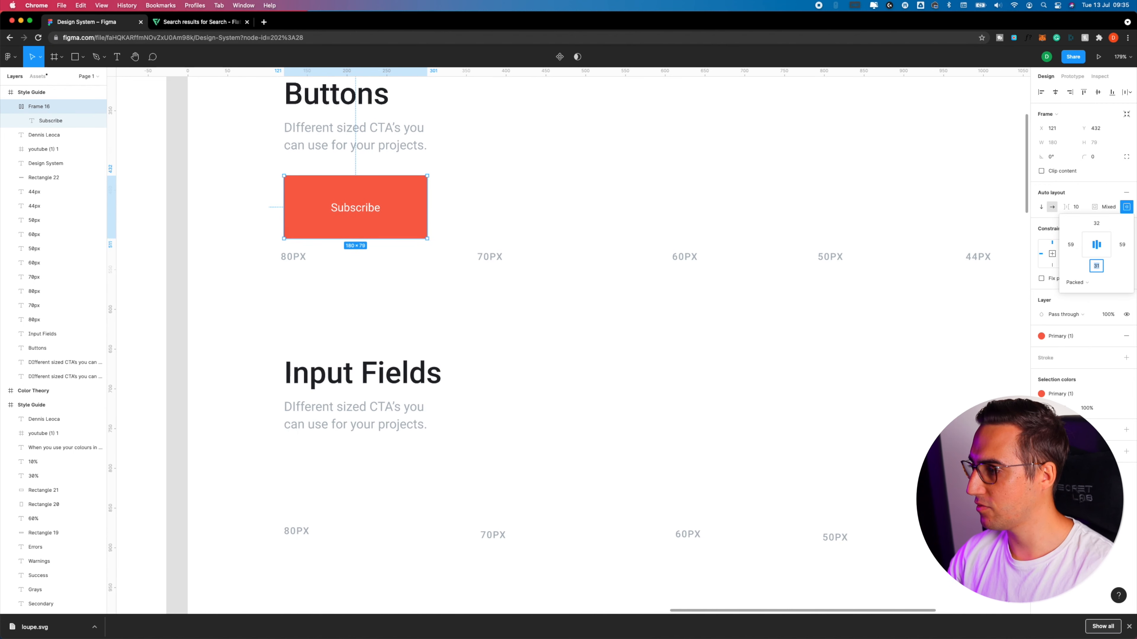
# Duplicate the 80px button above the Buttons section's 70PX label and set the copy's top padding to 27
pyautogui.moveTo(401, 193); pyautogui.dragTo(528, 201)
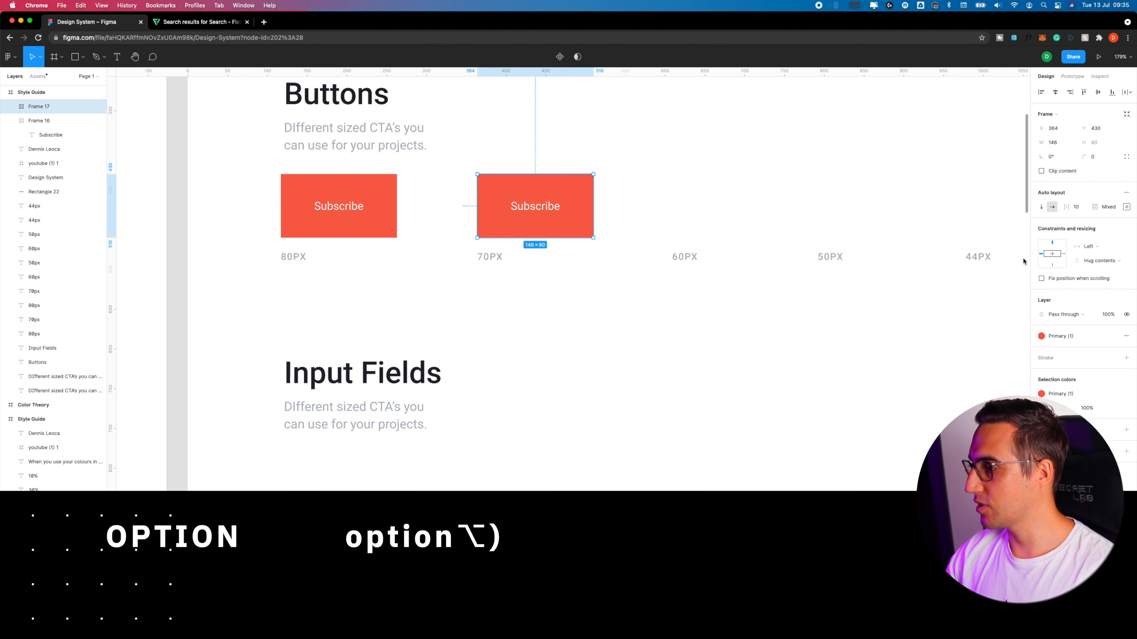
pyautogui.click(1127, 206)
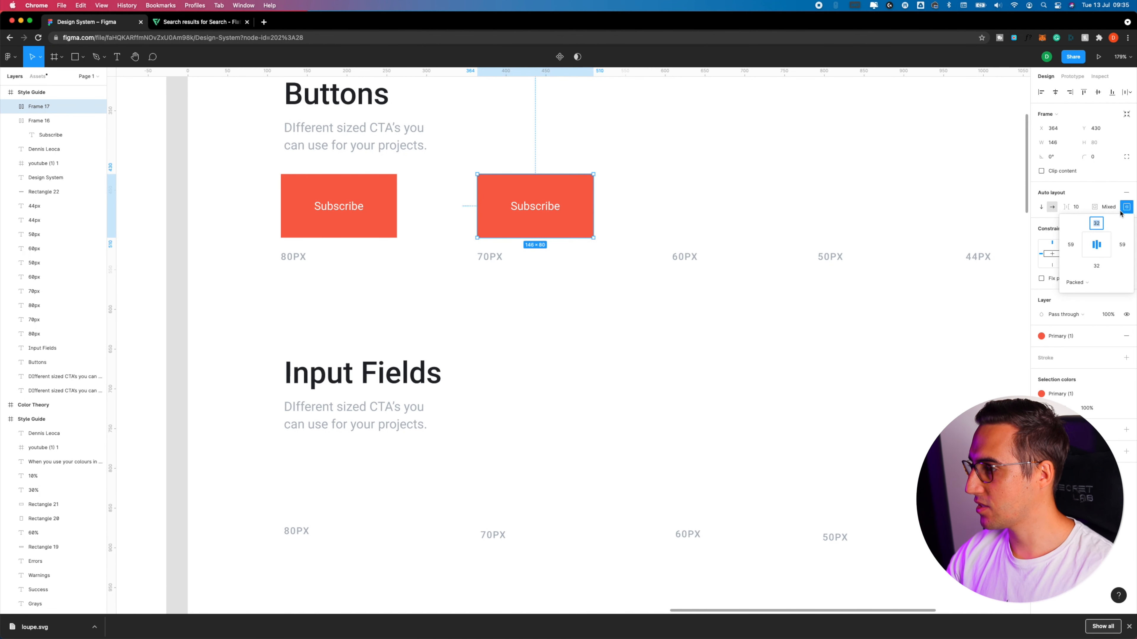
pyautogui.press('Down')
pyautogui.press('Down')
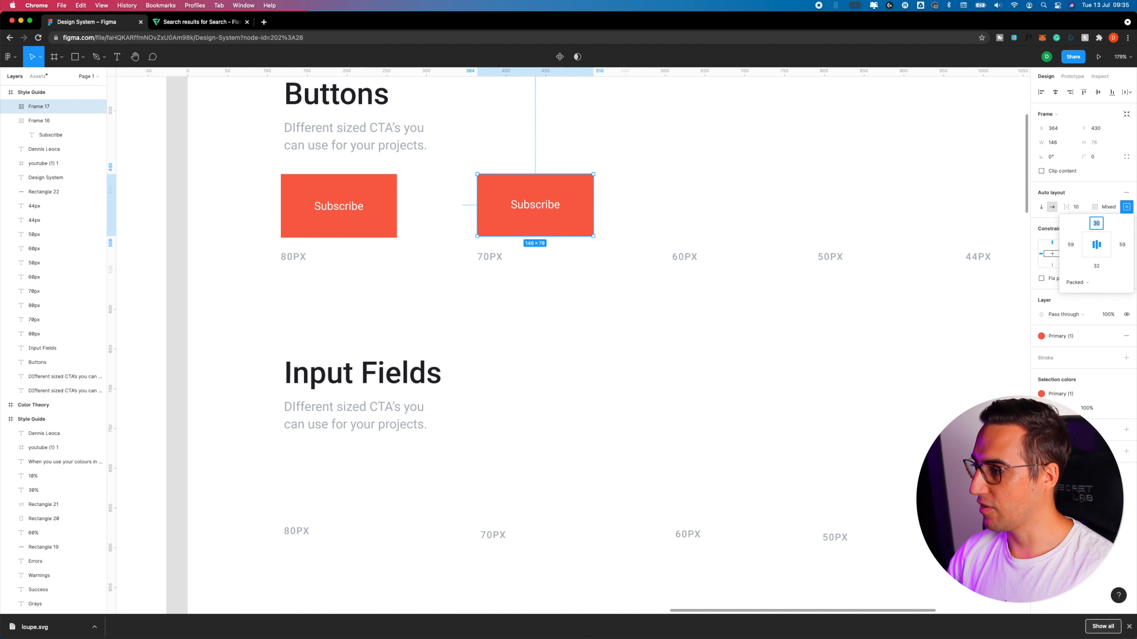
pyautogui.press('Down')
pyautogui.press('Down')
pyautogui.press('Down')
pyautogui.rightClick(1101, 246)
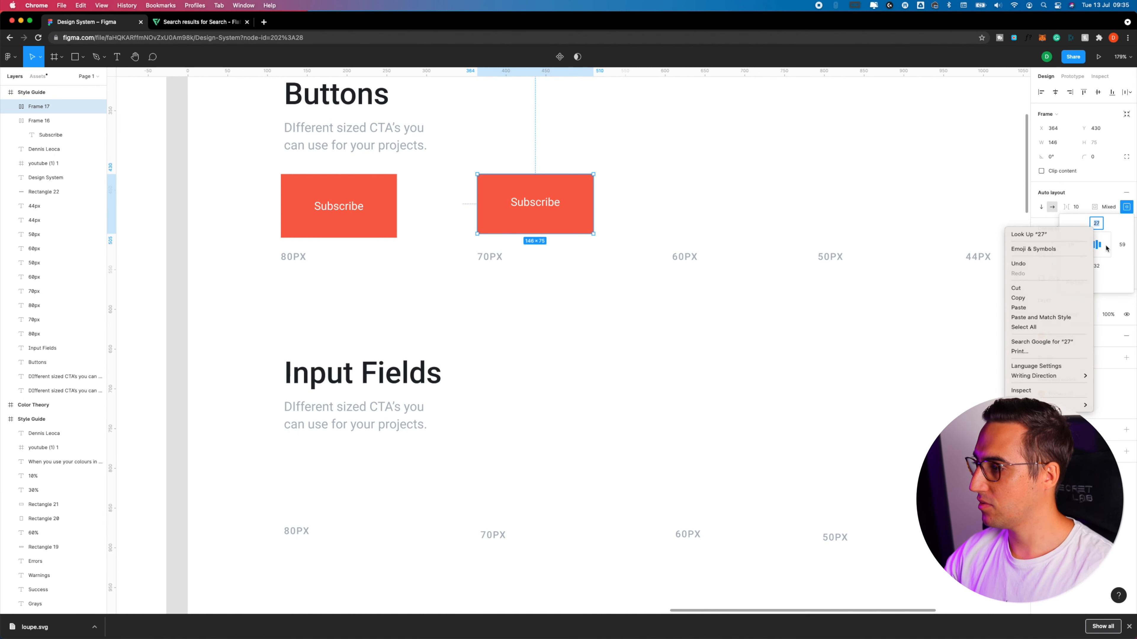
pyautogui.press('Escape')
# Set the bottom padding of the button above the 70PX label to 27
pyautogui.click(1101, 268)
pyautogui.press('Down')
pyautogui.press('Down')
pyautogui.press('Down')
pyautogui.press('Down')
pyautogui.press('Down')
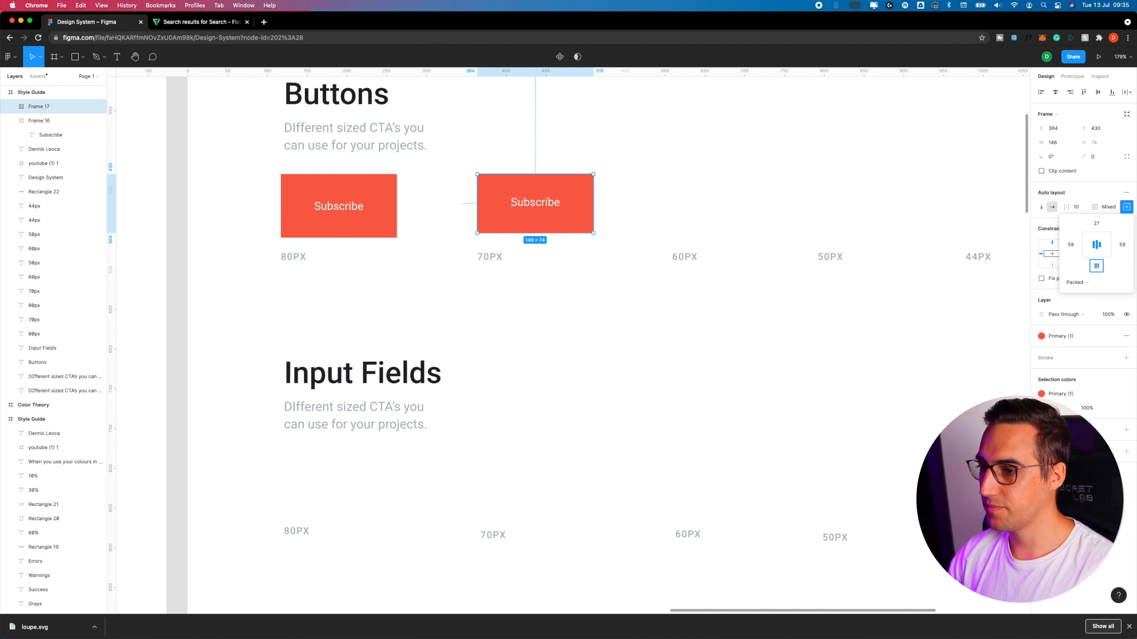
# Duplicate the 70px button above the Buttons section's 60PX label and set the copy's top padding to 22
pyautogui.moveTo(568, 196); pyautogui.dragTo(738, 202)
pyautogui.click(1125, 208)
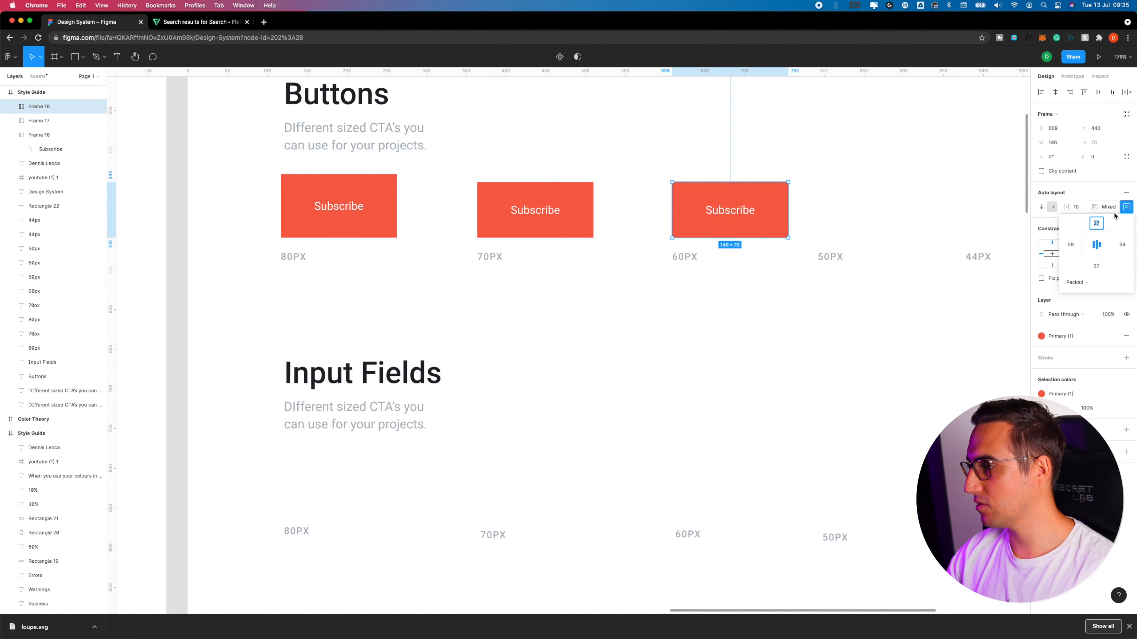
pyautogui.press('Down')
pyautogui.press('Down')
pyautogui.press('Down')
pyautogui.press('Down')
pyautogui.press('Down')
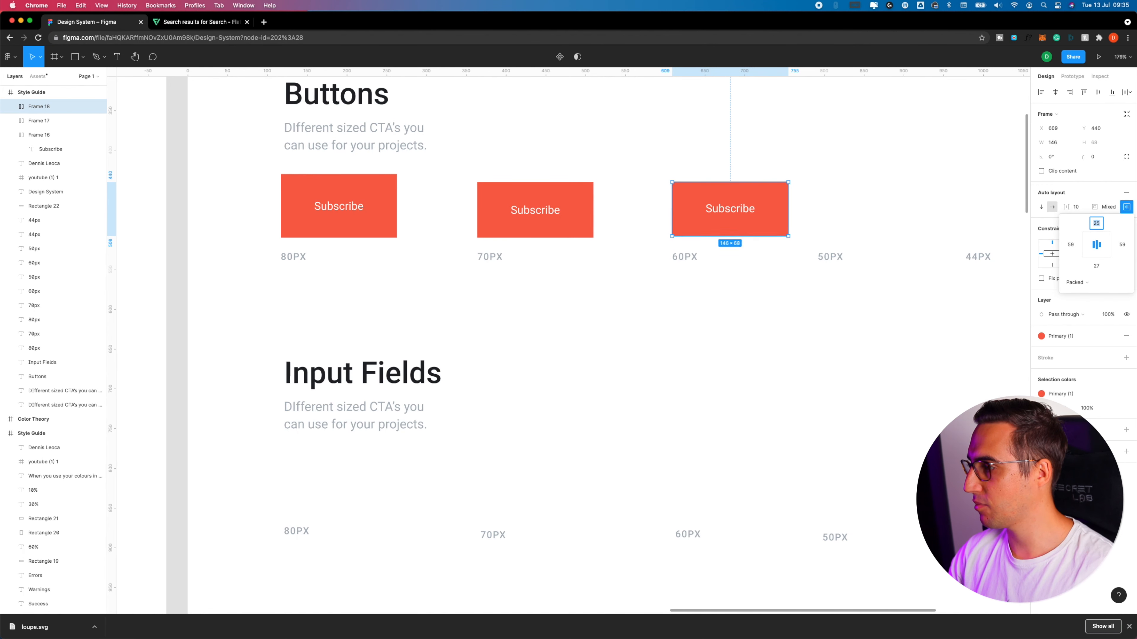
# Set the bottom padding of the button above the 60PX label to 22
pyautogui.click(1096, 268)
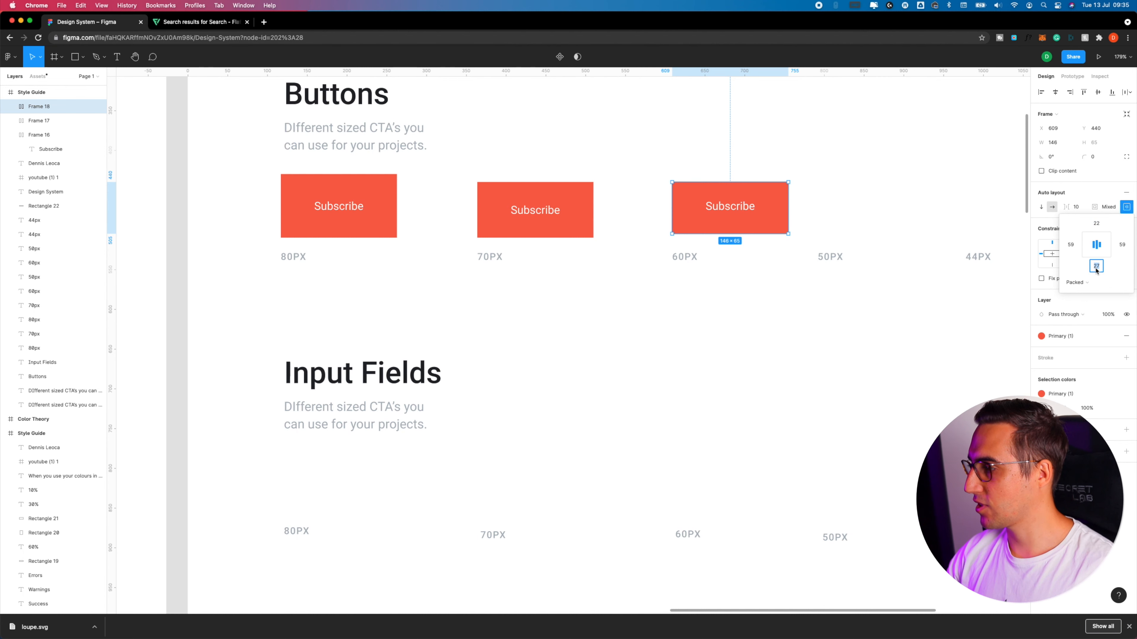
pyautogui.press('Down')
pyautogui.press('Down')
pyautogui.press('Down')
pyautogui.press('Down')
pyautogui.press('Down')
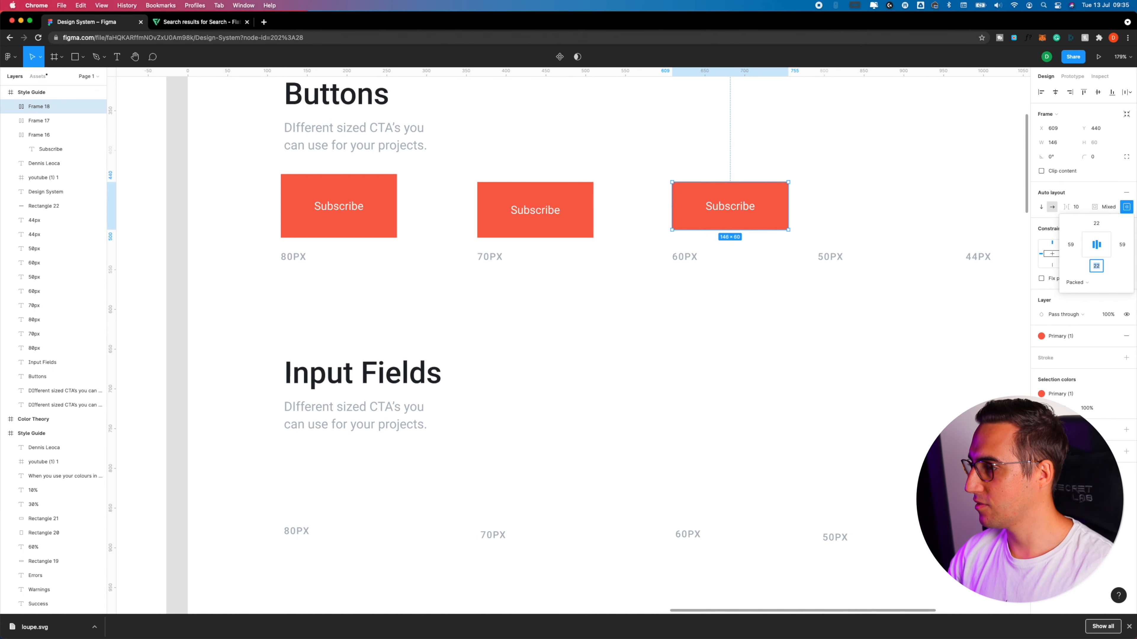
# Duplicate the 60px button above the Buttons section's 50PX label and set the copy's top padding to 17
pyautogui.moveTo(774, 186); pyautogui.dragTo(877, 209)
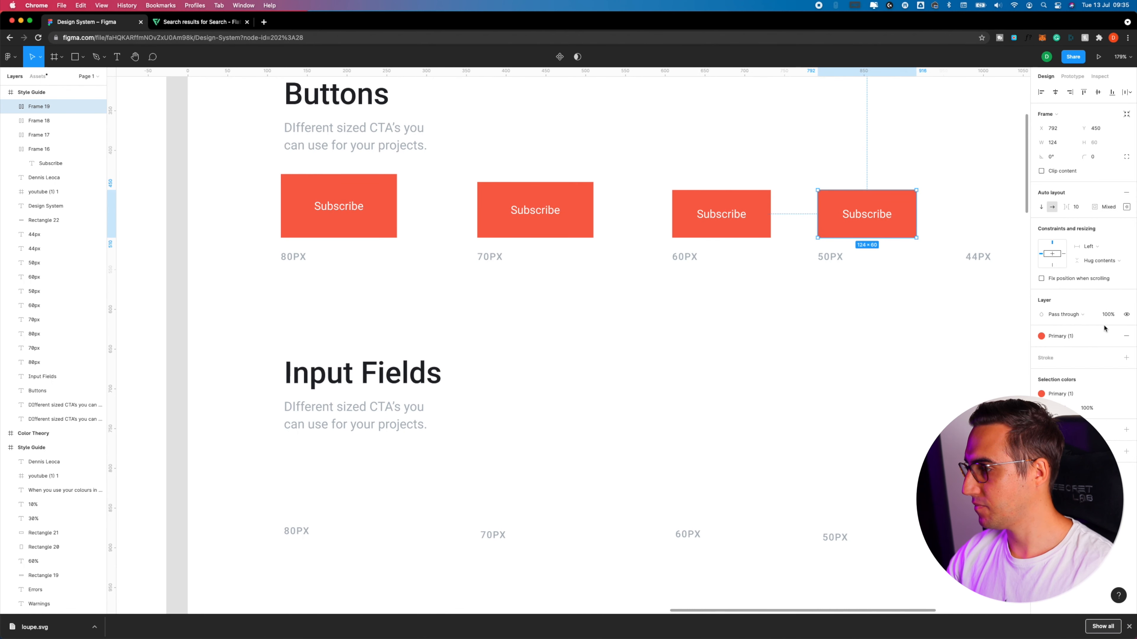
pyautogui.click(1127, 207)
pyautogui.press('Down')
pyautogui.press('Down')
pyautogui.press('Down')
pyautogui.press('Down')
pyautogui.press('Down')
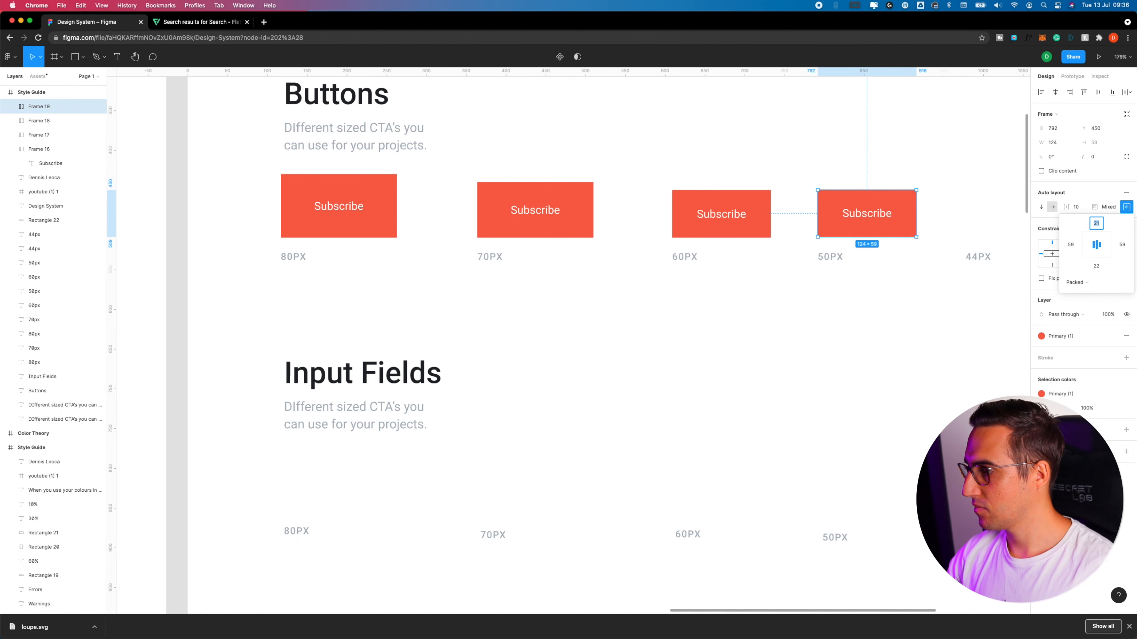
# Set the bottom padding of the button above the 50PX label to 17 and bottom-align it with the other buttons
pyautogui.click(1097, 266)
pyautogui.press('Down')
pyautogui.press('Down')
pyautogui.press('Down')
pyautogui.press('Down')
pyautogui.press('Down')
pyautogui.moveTo(901, 206); pyautogui.dragTo(900, 216)
# Duplicate the 50px button above the Buttons section's 44PX label and set the copy's top padding to 14
pyautogui.hscroll(5, 890, 219)
pyautogui.moveTo(701, 233); pyautogui.dragTo(852, 233)
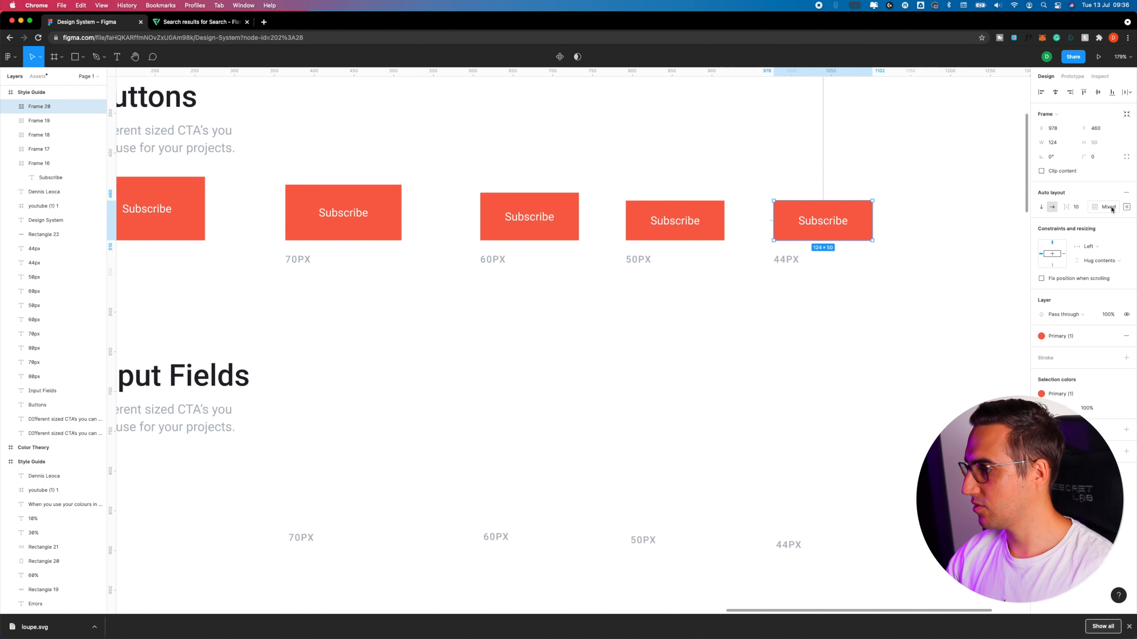
pyautogui.click(1127, 208)
pyautogui.press('Down')
pyautogui.press('Down')
pyautogui.press('Down')
# Set the bottom padding of the button above the 44PX label to 14 and bottom-align it with the button row
pyautogui.click(1096, 266)
pyautogui.press('Down')
pyautogui.press('Down')
pyautogui.press('Down')
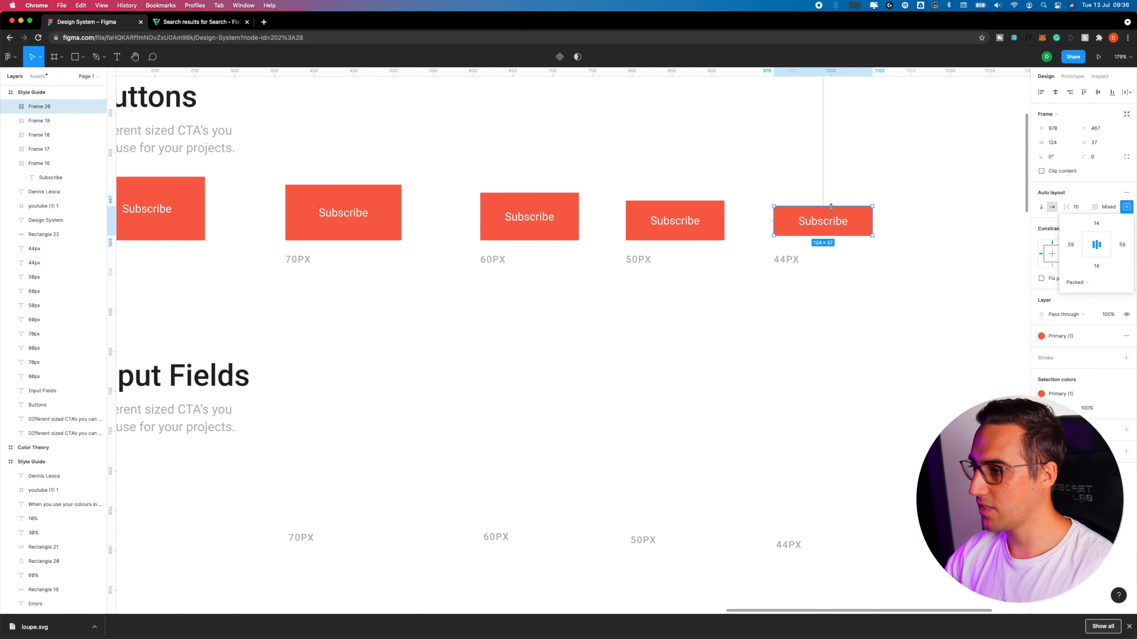
pyautogui.moveTo(830, 208); pyautogui.dragTo(846, 215)
# Open the colour of the Primary (1) style for editing from the first swatch of the Primary palette
pyautogui.moveTo(492, 336); pyautogui.dragTo(578, 316)
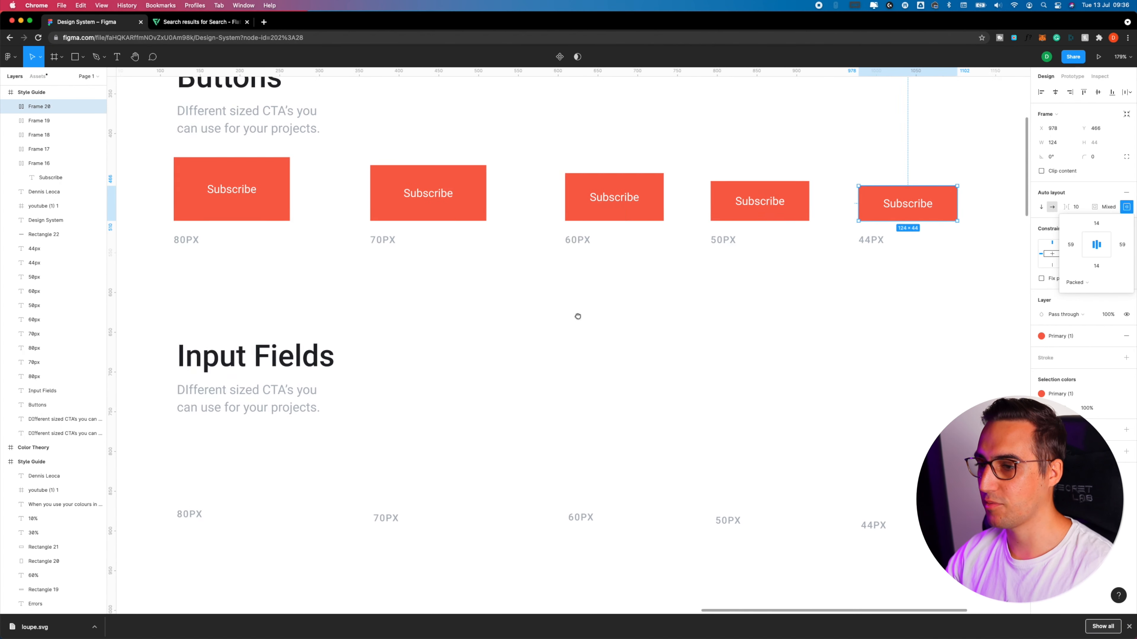
pyautogui.scroll(-5, 578, 316)
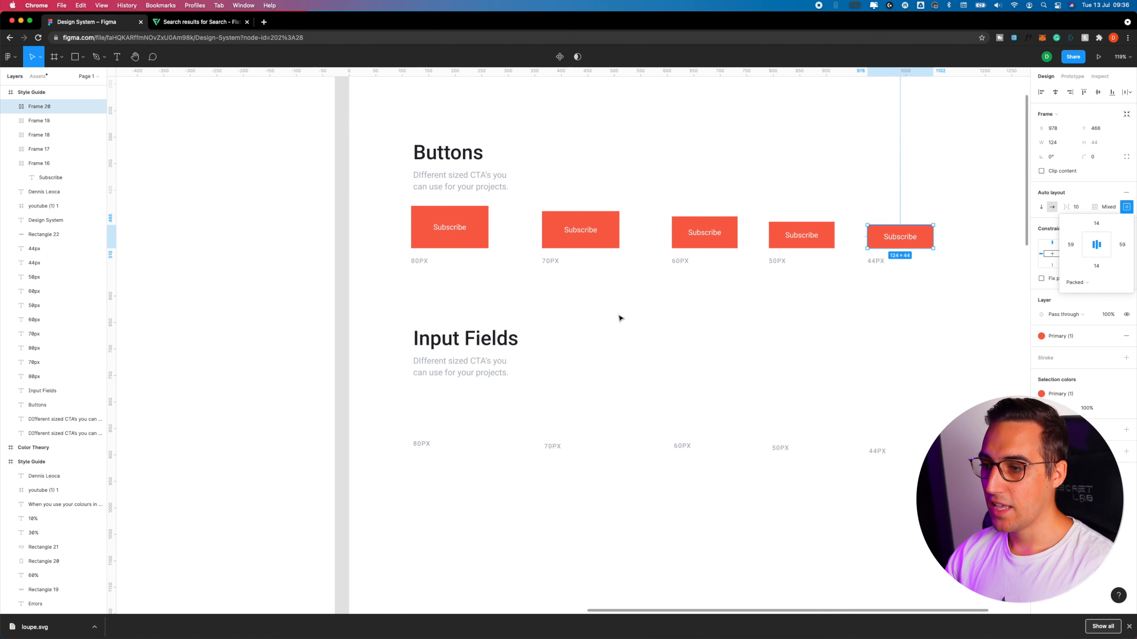
pyautogui.moveTo(388, 304); pyautogui.dragTo(588, 287)
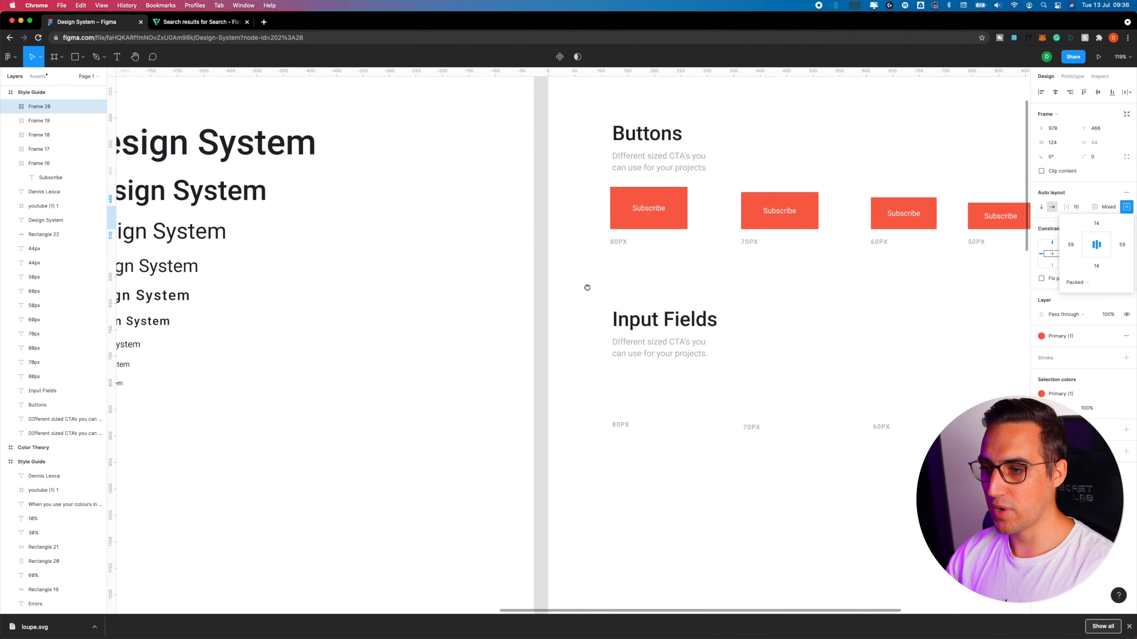
pyautogui.scroll(-5, 599, 287)
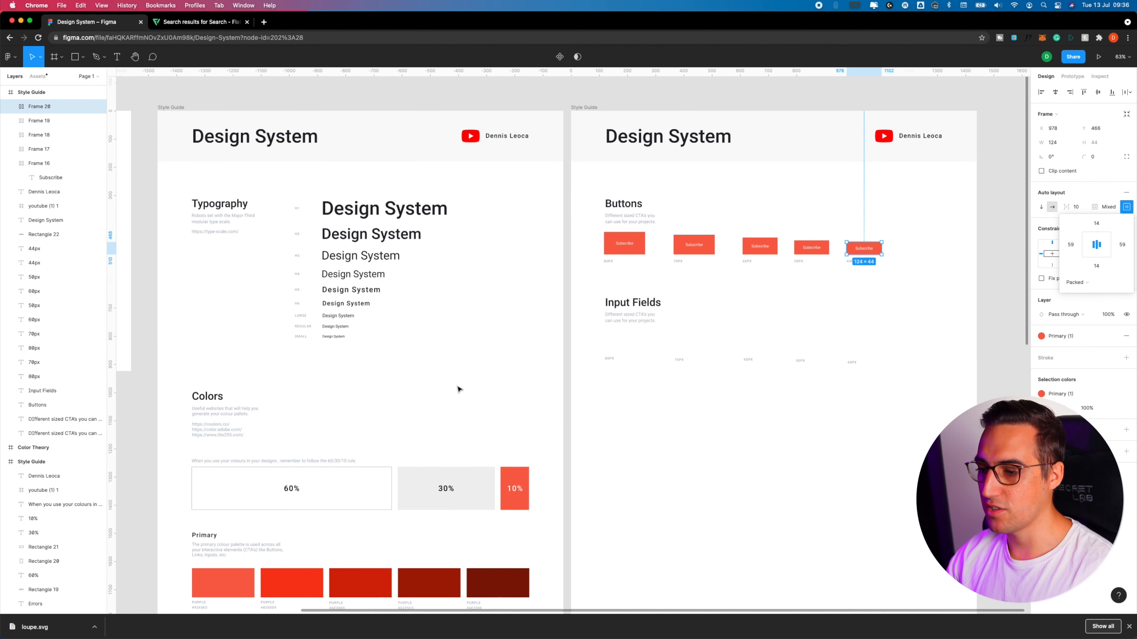
pyautogui.scroll(-3, 461, 383)
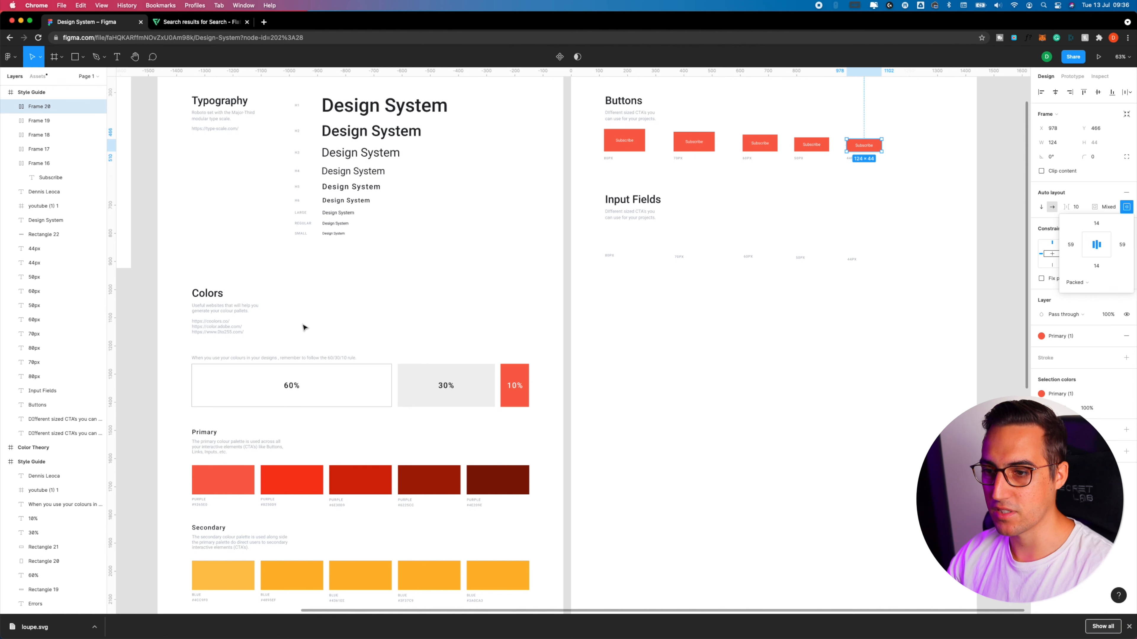
pyautogui.scroll(1, 305, 331)
pyautogui.click(223, 500)
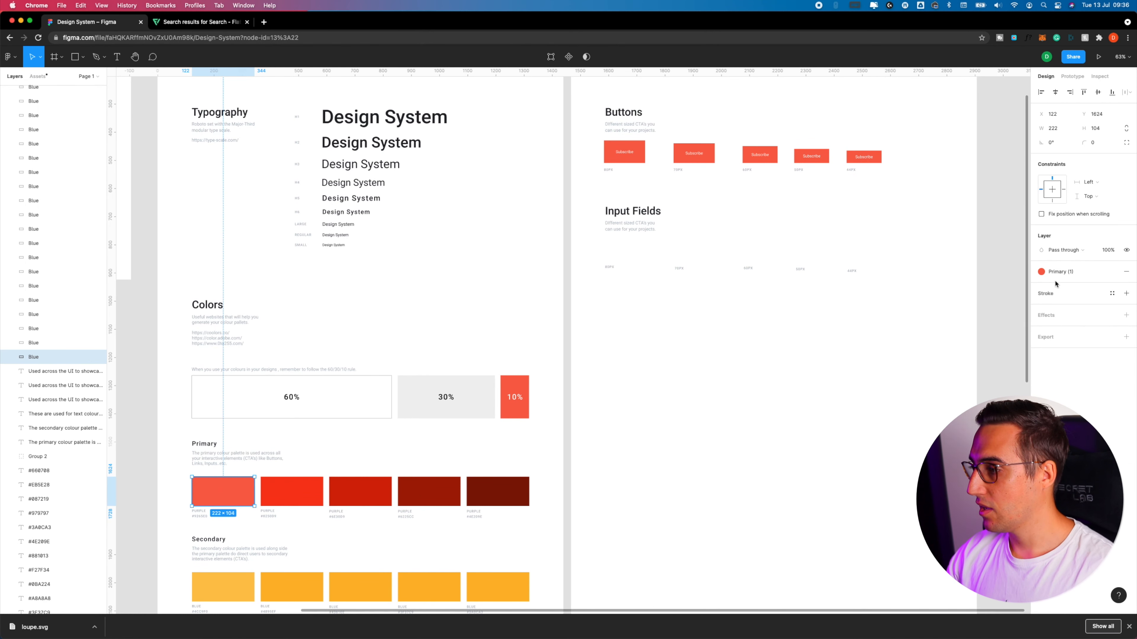
pyautogui.click(1060, 272)
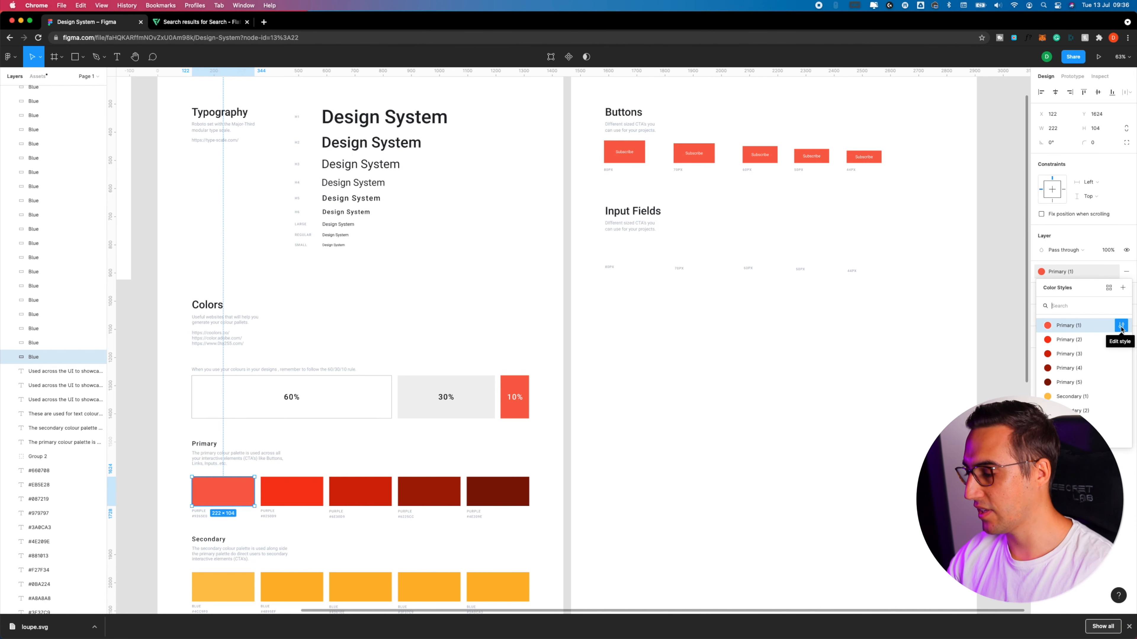
pyautogui.click(1121, 326)
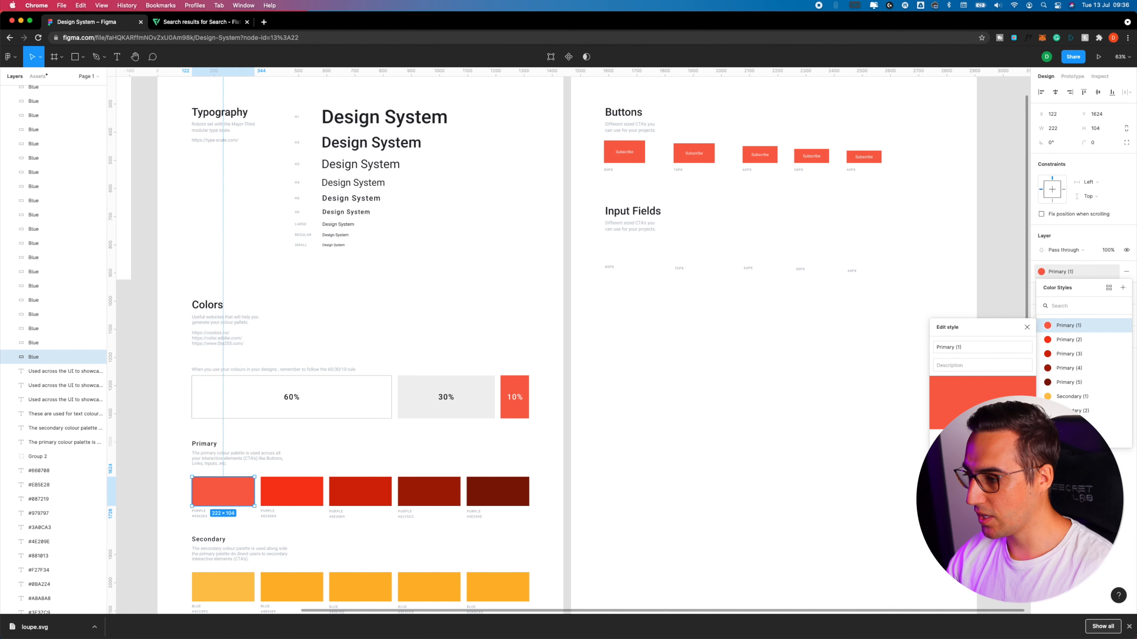
pyautogui.click(940, 457)
pyautogui.click(941, 457)
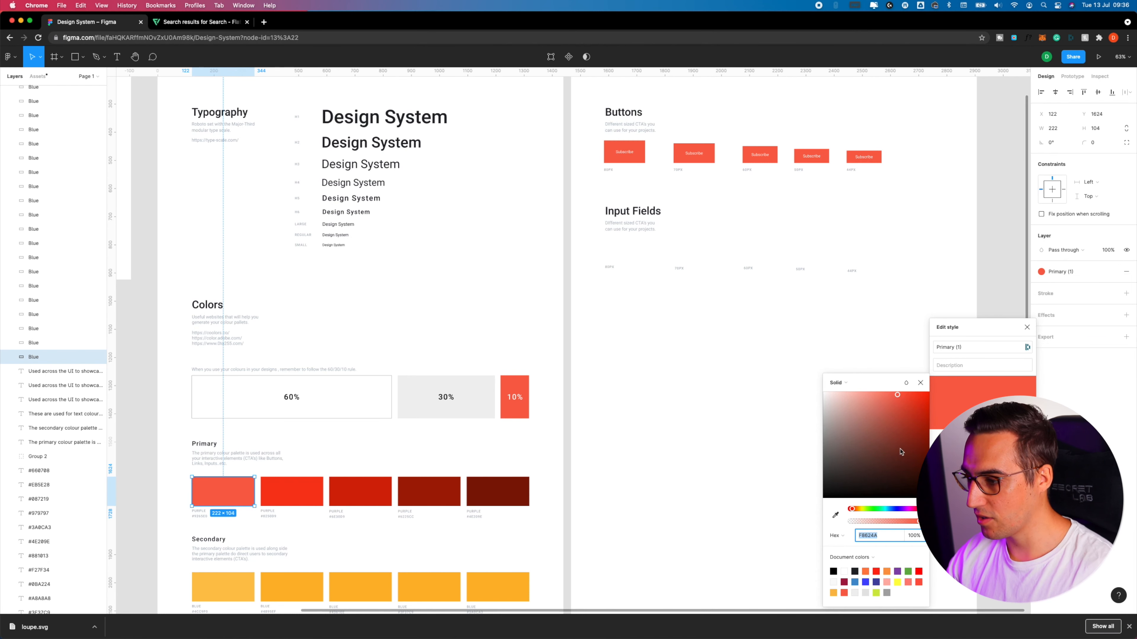
# Try shifting the Primary (1) style's hue to purple, undo the change and deselect the swatch
pyautogui.moveTo(855, 511); pyautogui.dragTo(903, 509)
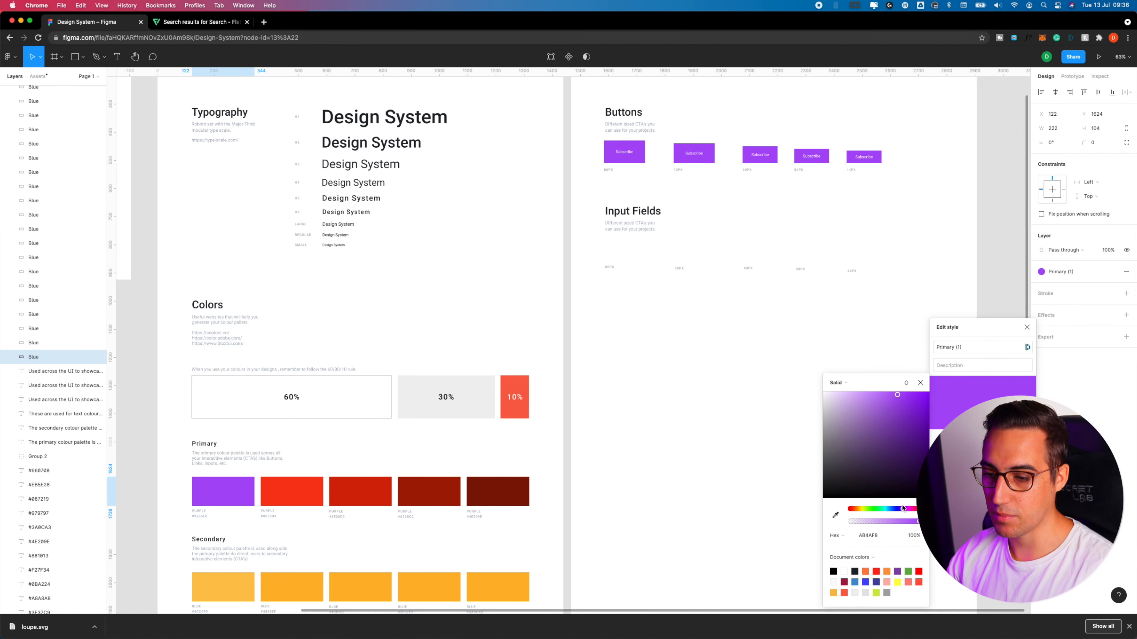
pyautogui.moveTo(903, 509); pyautogui.dragTo(903, 508)
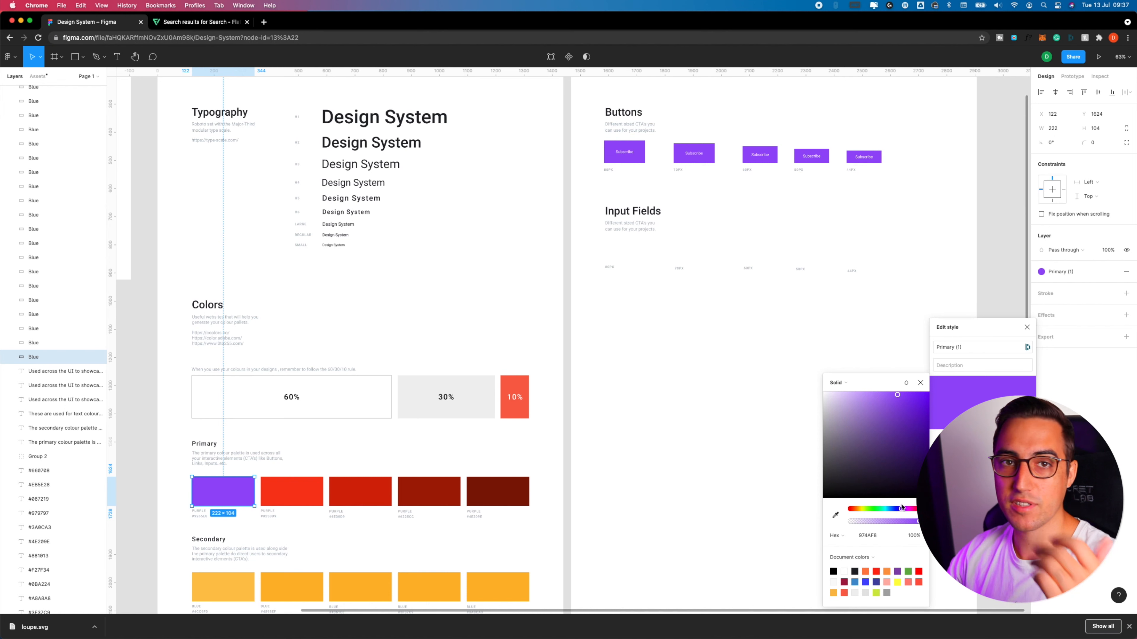
pyautogui.moveTo(902, 508); pyautogui.dragTo(901, 508)
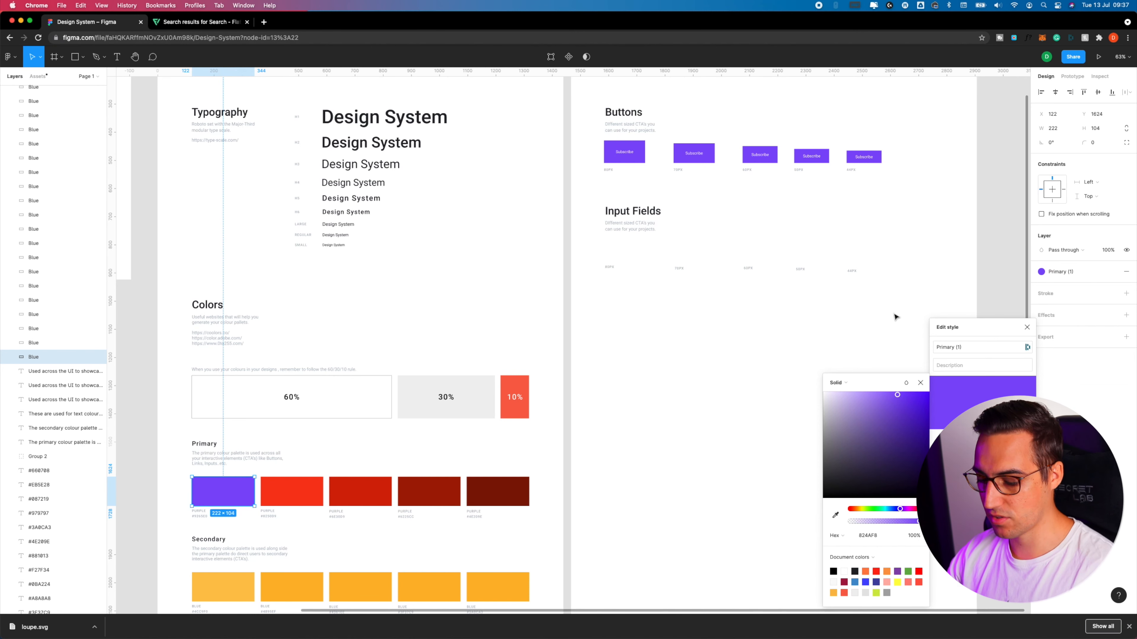
pyautogui.press('super+z')
pyautogui.click(872, 339)
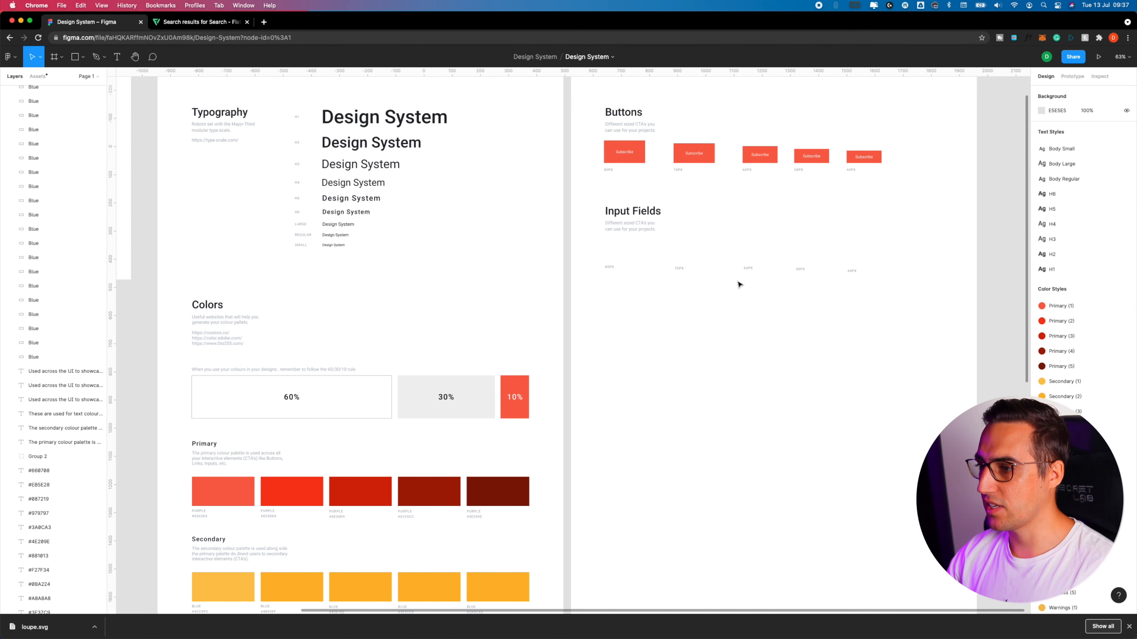
# Draw a rectangle about 194 × 68 above the 80PX label in the Input Fields section
pyautogui.hscroll(3, 802, 271)
pyautogui.scroll(-1, 802, 271)
pyautogui.scroll(5, 659, 201)
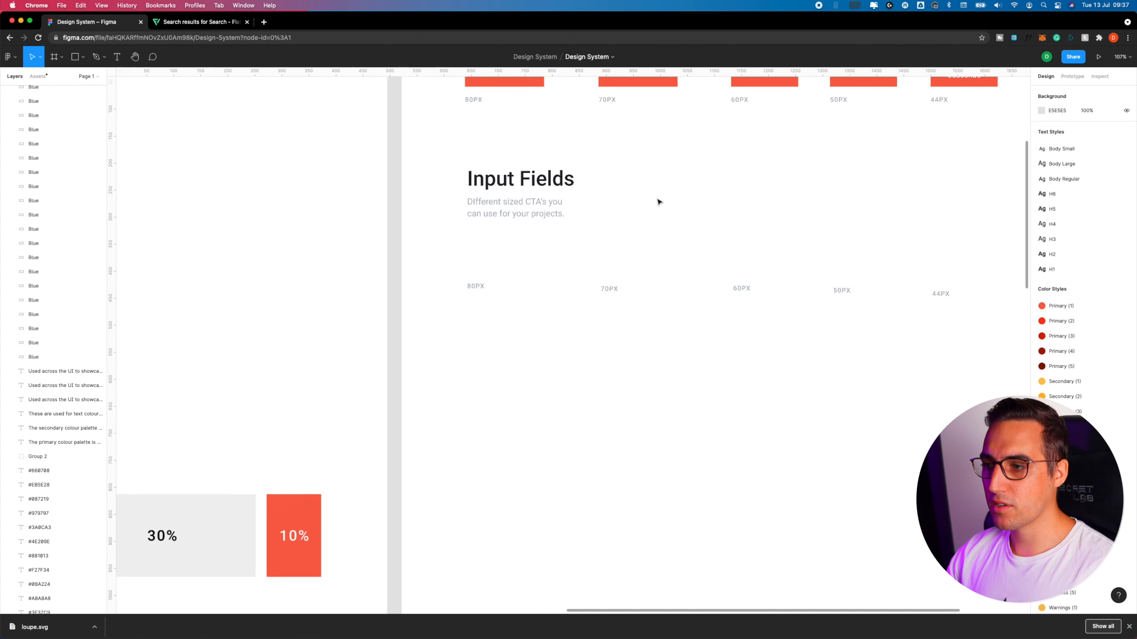
pyautogui.scroll(5, 639, 223)
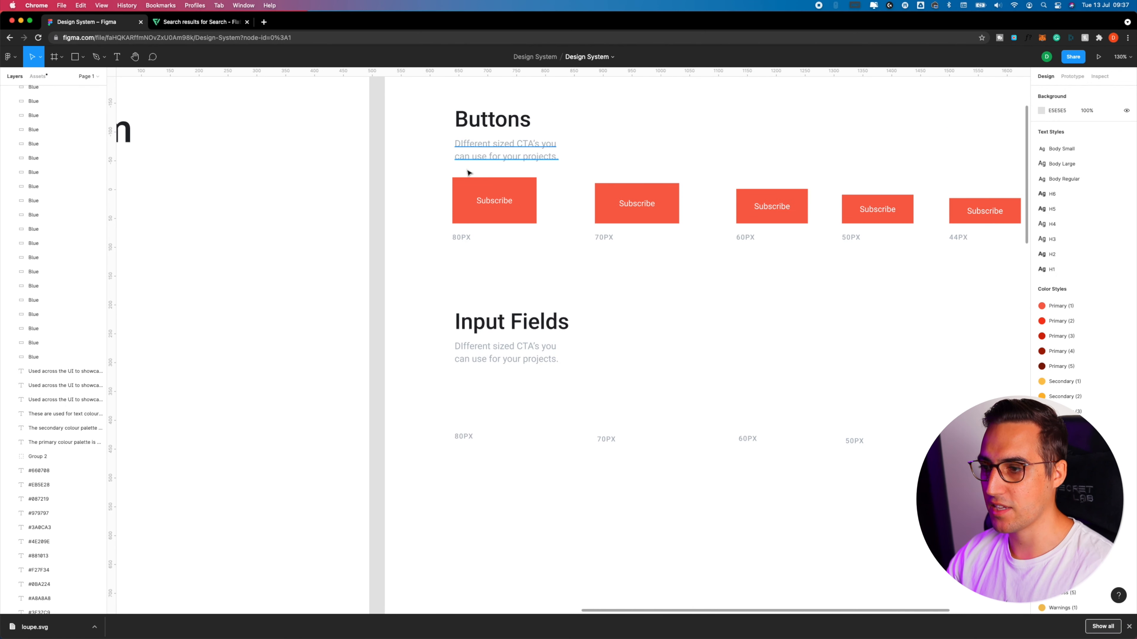
pyautogui.click(74, 57)
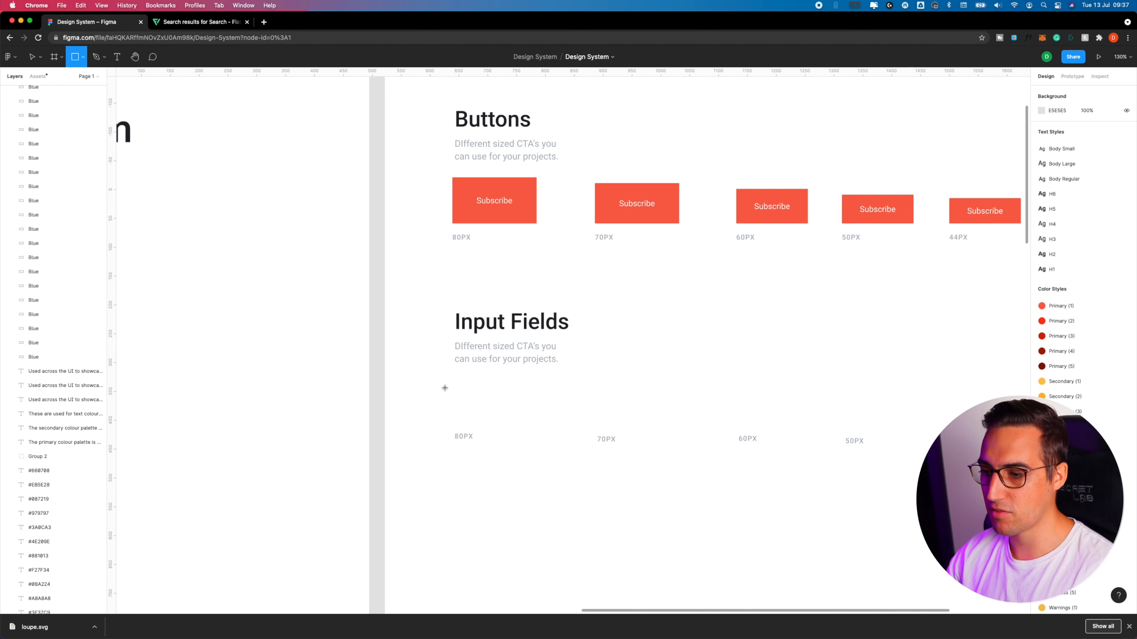
pyautogui.moveTo(453, 384); pyautogui.dragTo(566, 425)
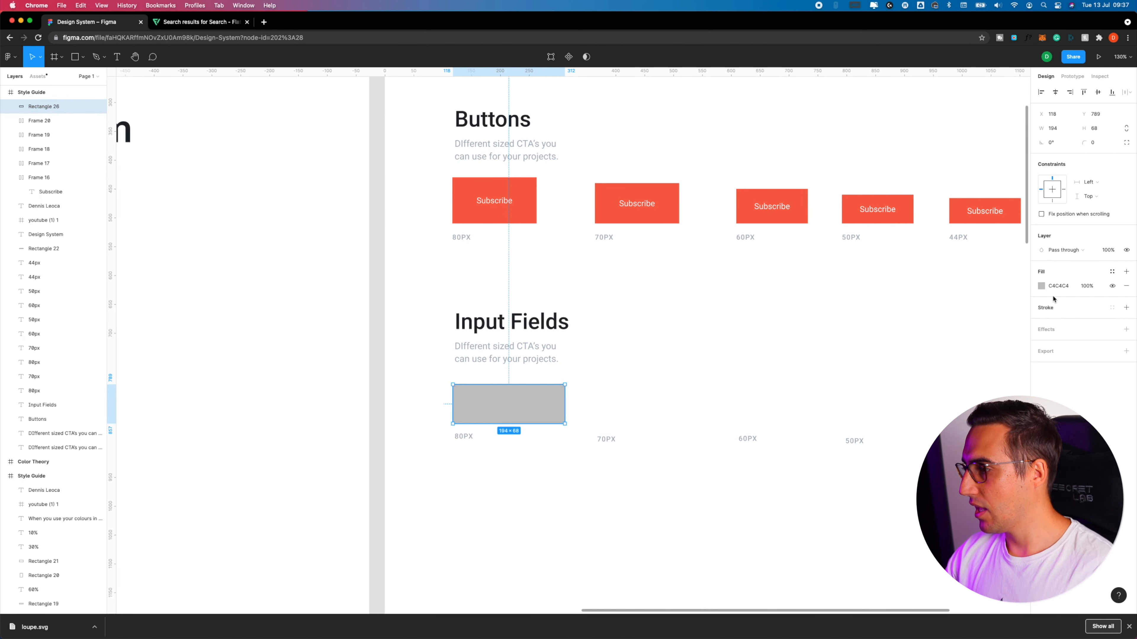
# Give the input field rectangle a light grey E7E7E7 stroke and a white fill
pyautogui.click(1126, 307)
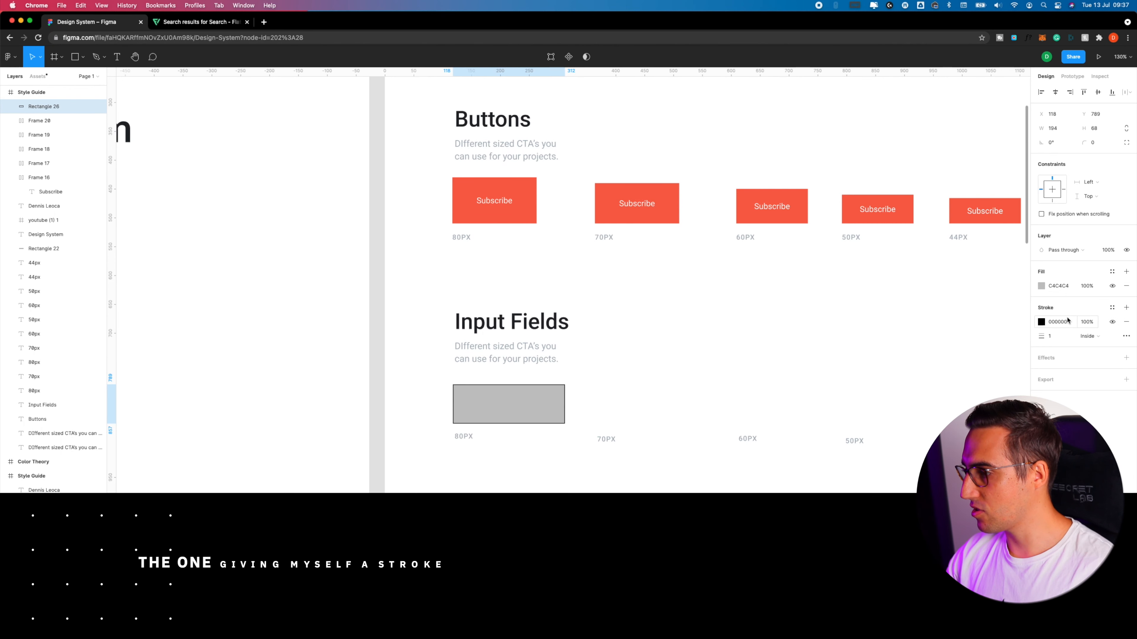
pyautogui.click(1041, 321)
pyautogui.click(925, 351)
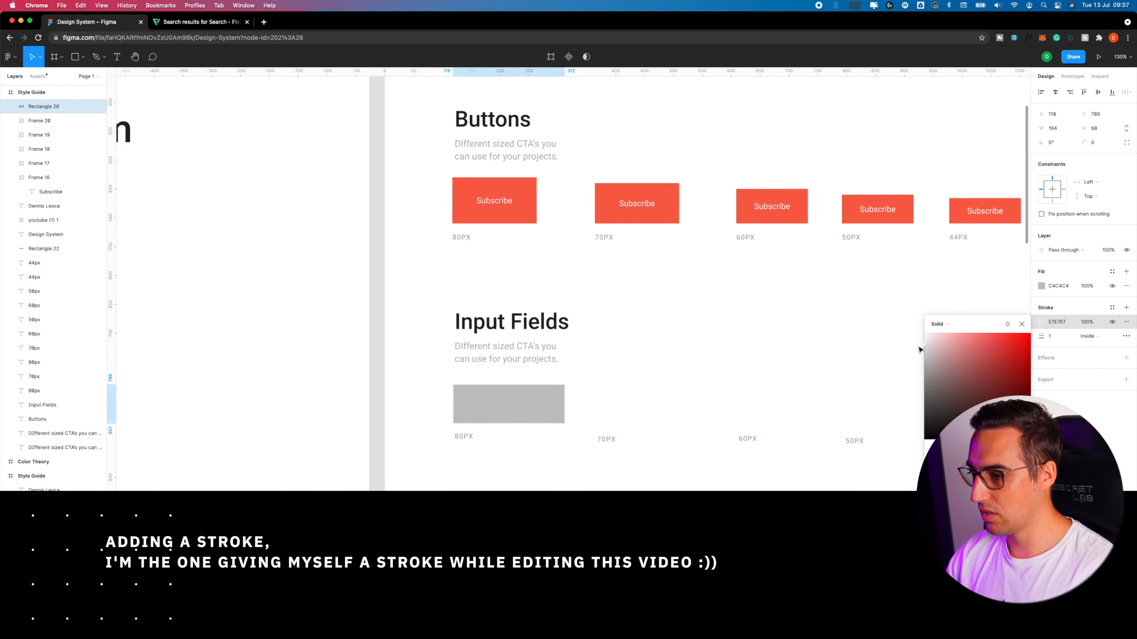
pyautogui.click(1043, 286)
pyautogui.moveTo(933, 309); pyautogui.dragTo(898, 284)
pyautogui.click(731, 328)
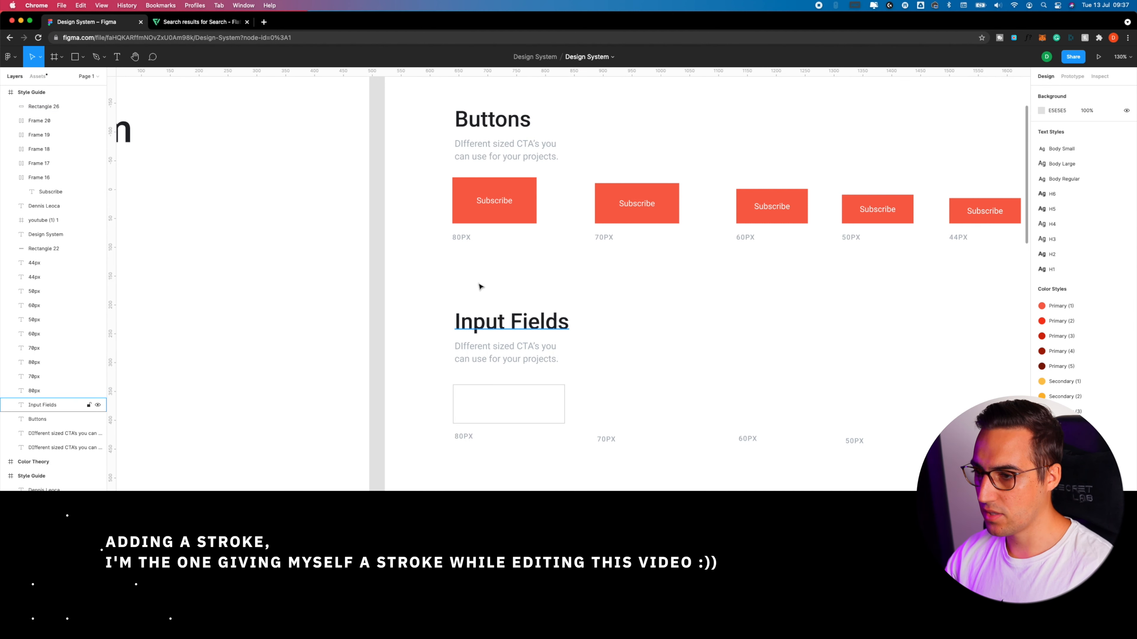
# Copy the Subscribe text from the 80px button and place the copy inside the new input field rectangle
pyautogui.scroll(5, 464, 315)
pyautogui.scroll(-5, 465, 309)
pyautogui.click(500, 202)
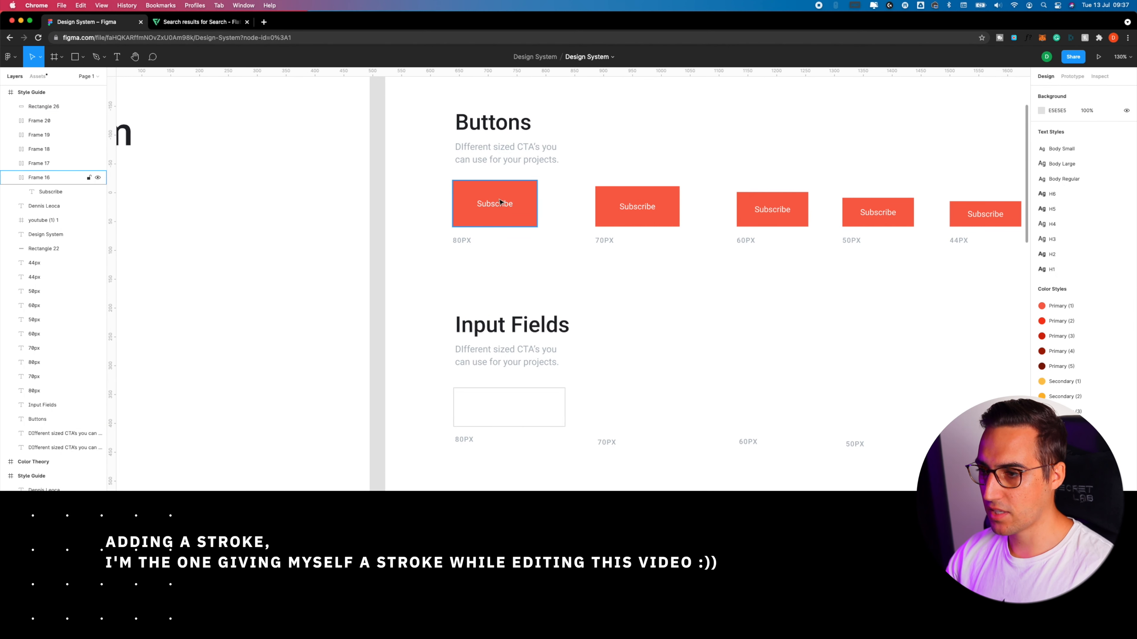
pyautogui.doubleClick(501, 203)
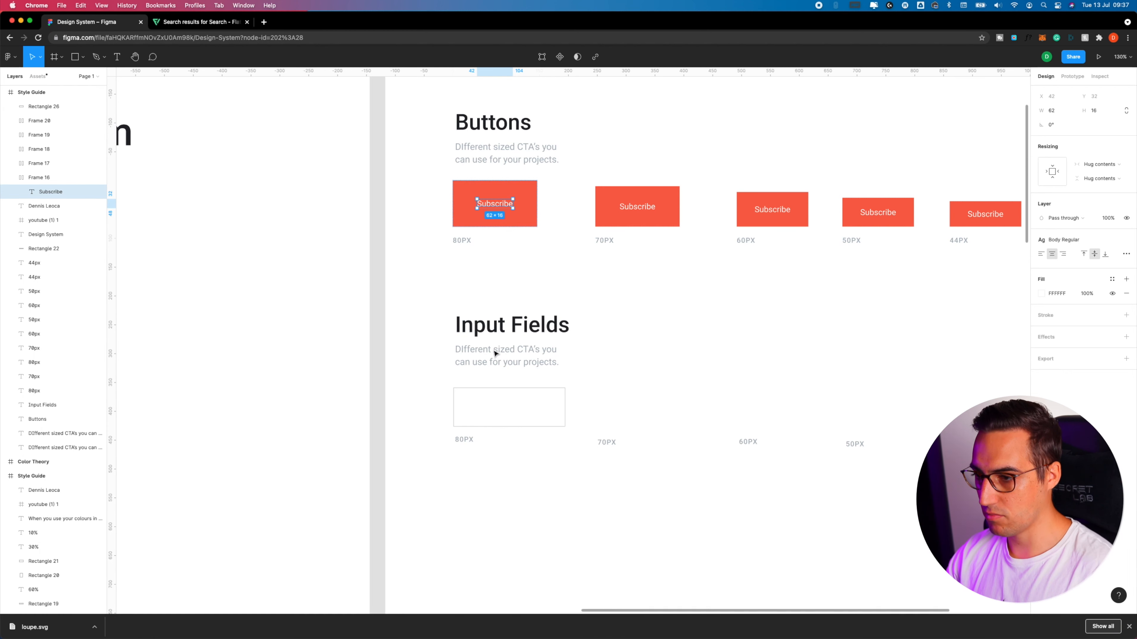
pyautogui.click(489, 408)
pyautogui.press('super+v')
pyautogui.moveTo(431, 112); pyautogui.dragTo(483, 559)
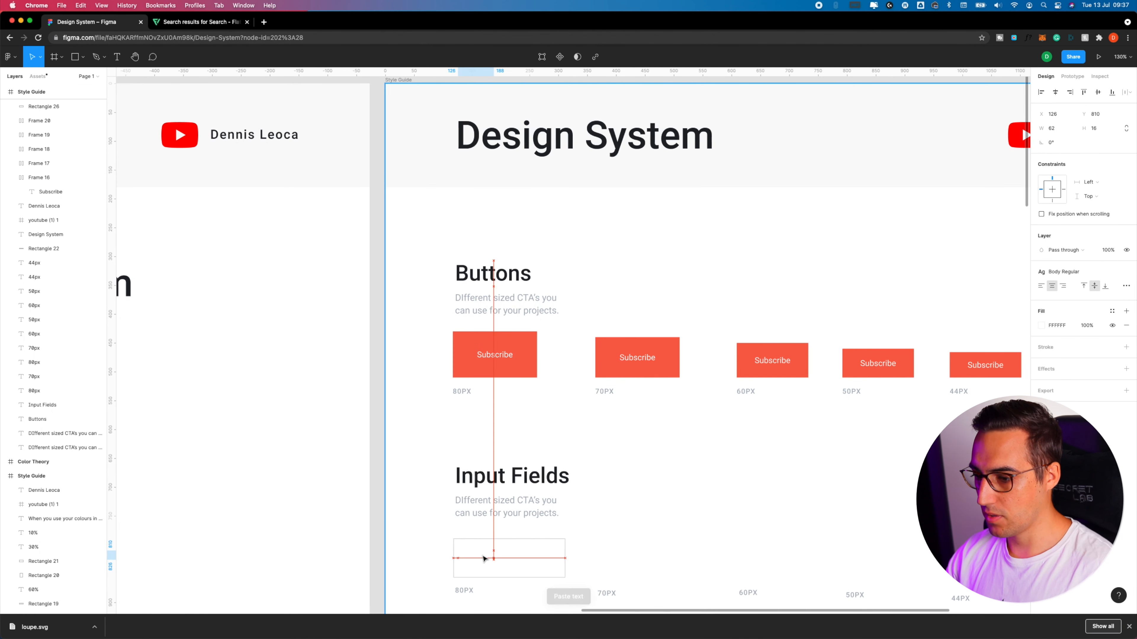
# Change the fill of the Subscribe text in the input field to near-black
pyautogui.click(1041, 328)
pyautogui.moveTo(961, 383); pyautogui.dragTo(925, 441)
pyautogui.click(532, 556)
# Detach the text style from the input field's Subscribe text and apply Body Regular to it
pyautogui.click(484, 558)
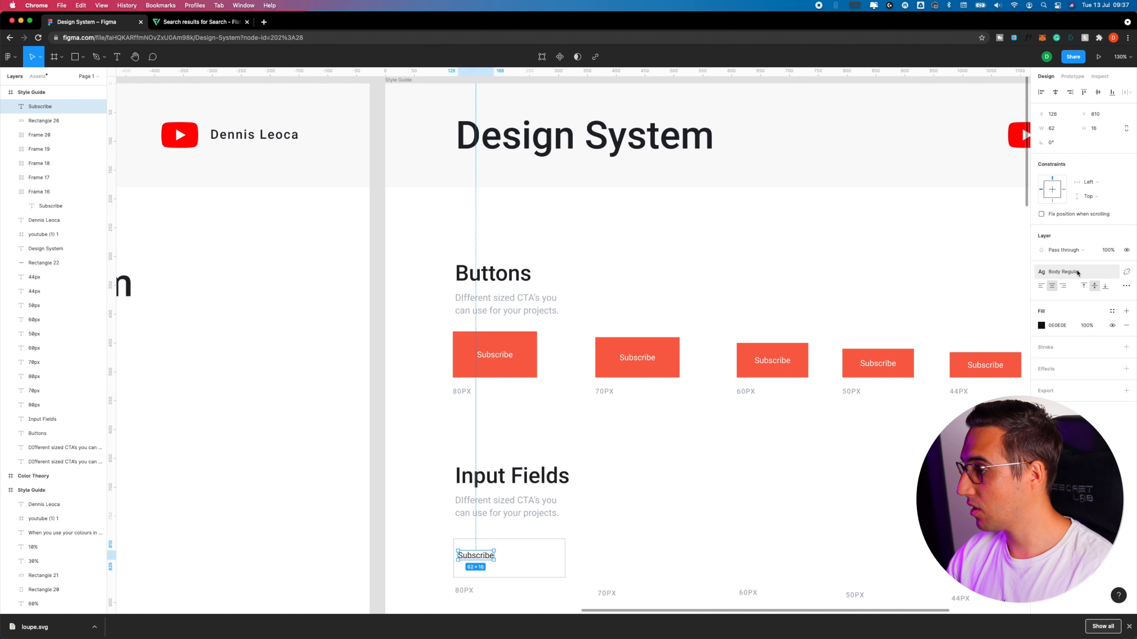
pyautogui.click(1125, 271)
pyautogui.click(1127, 274)
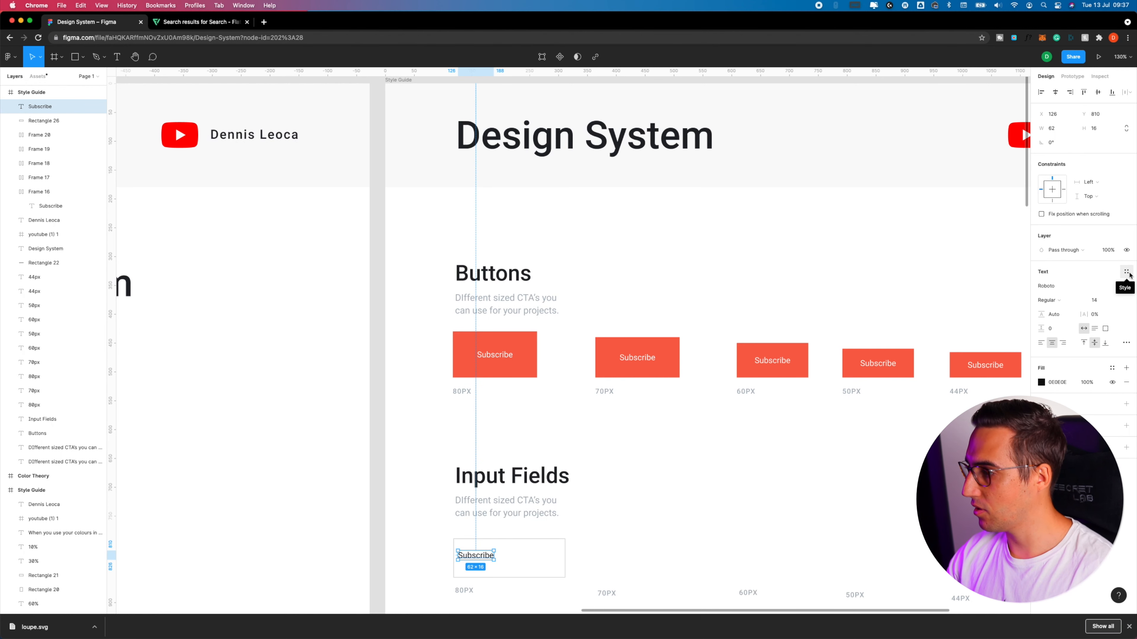
pyautogui.click(1128, 272)
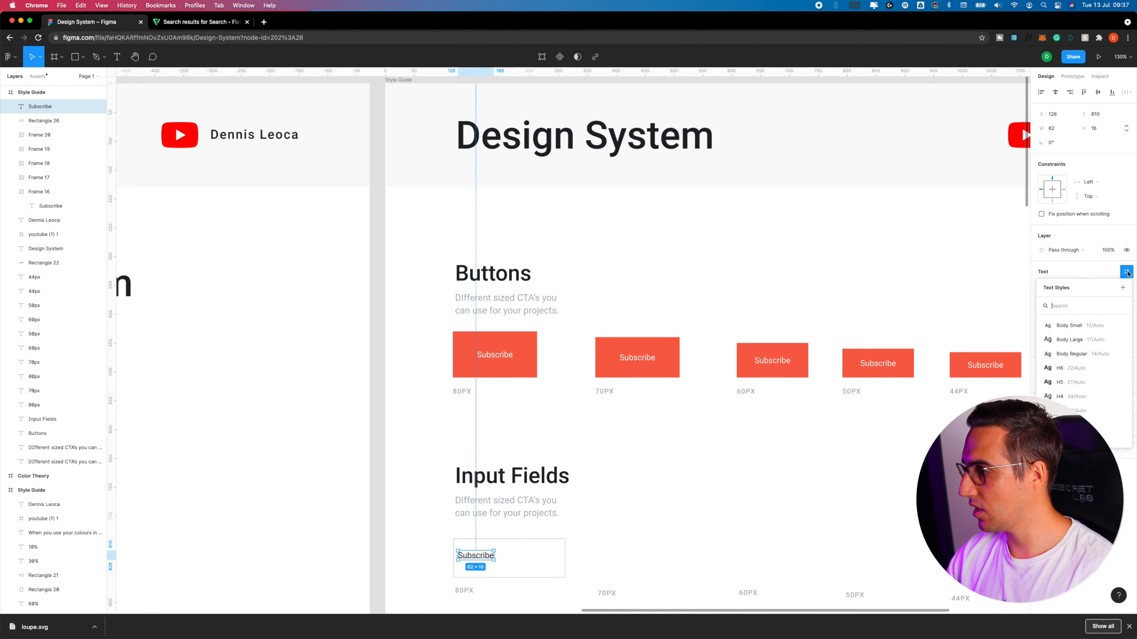
pyautogui.click(1083, 359)
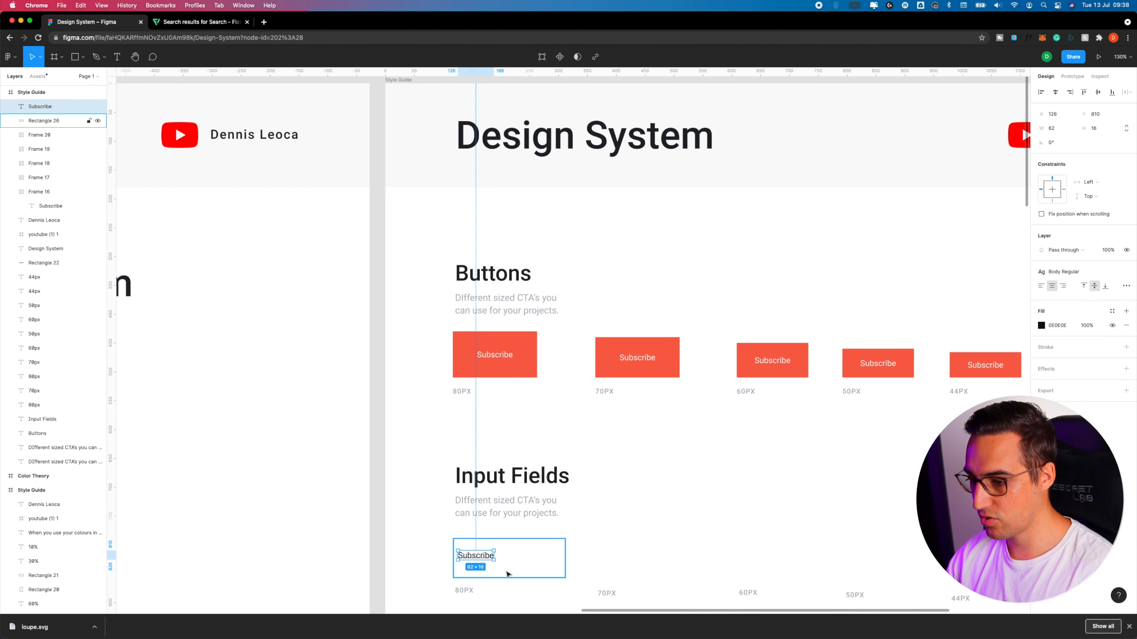
# Centre the Subscribe text vertically in the input field and indent it from the field's left edge
pyautogui.scroll(3, 507, 573)
pyautogui.scroll(-3, 621, 505)
pyautogui.scroll(5, 533, 423)
pyautogui.moveTo(479, 421); pyautogui.dragTo(496, 429)
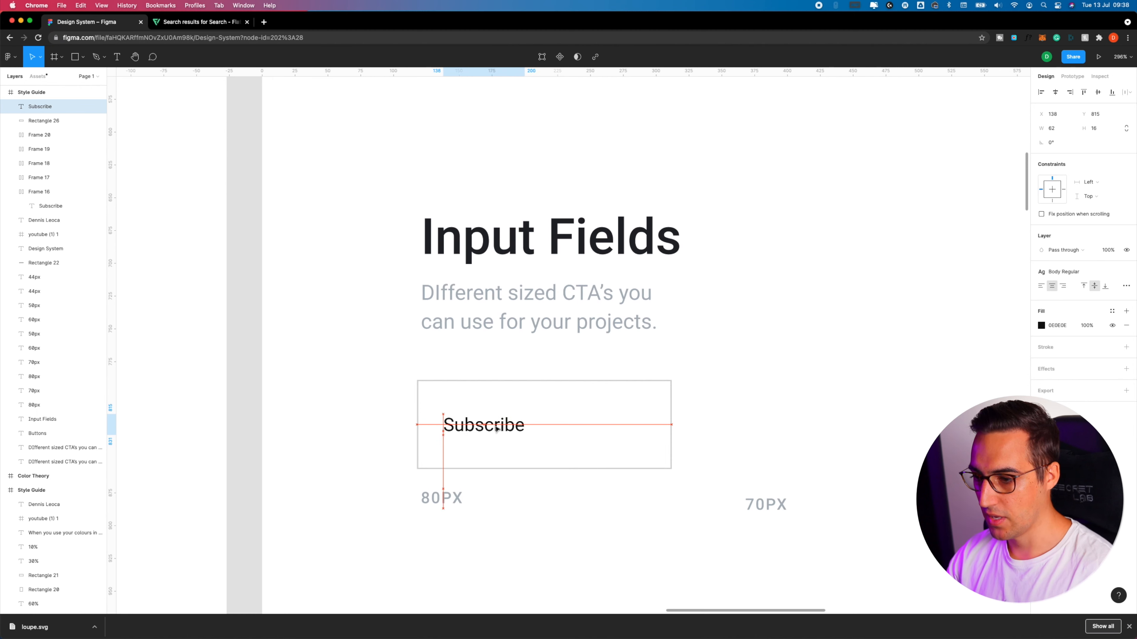
# Change the input field's text to "Search" and move it closer to the field's left edge
pyautogui.doubleClick(513, 425)
pyautogui.write('Sea')
pyautogui.press('BackSpace')
pyautogui.press('BackSpace')
pyautogui.press('BackSpace')
pyautogui.write('Search')
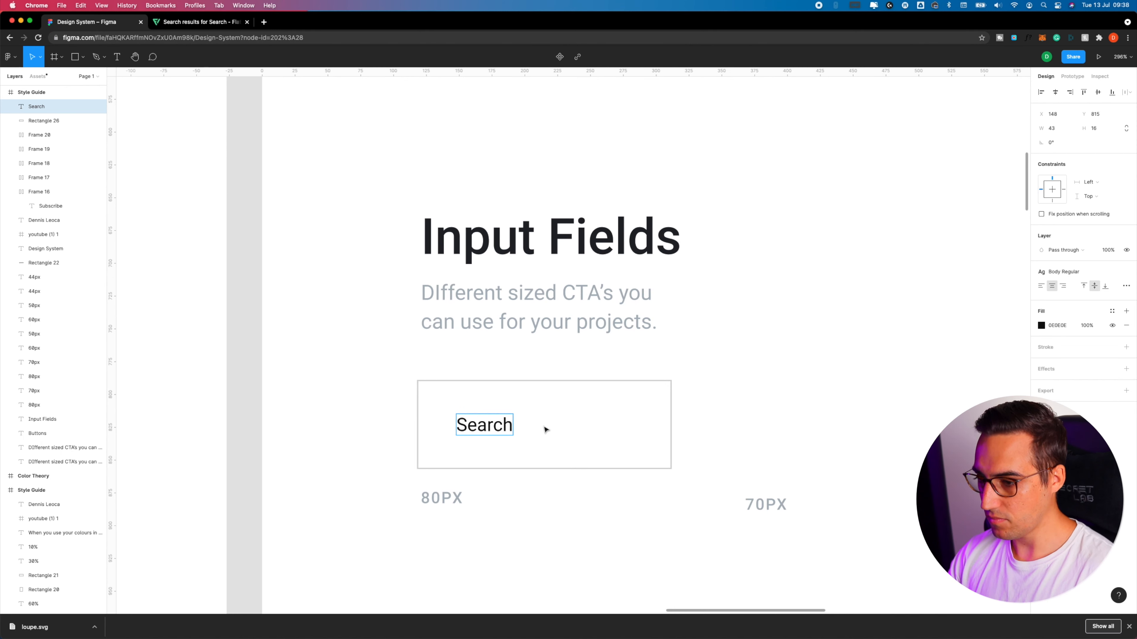
pyautogui.press('Escape')
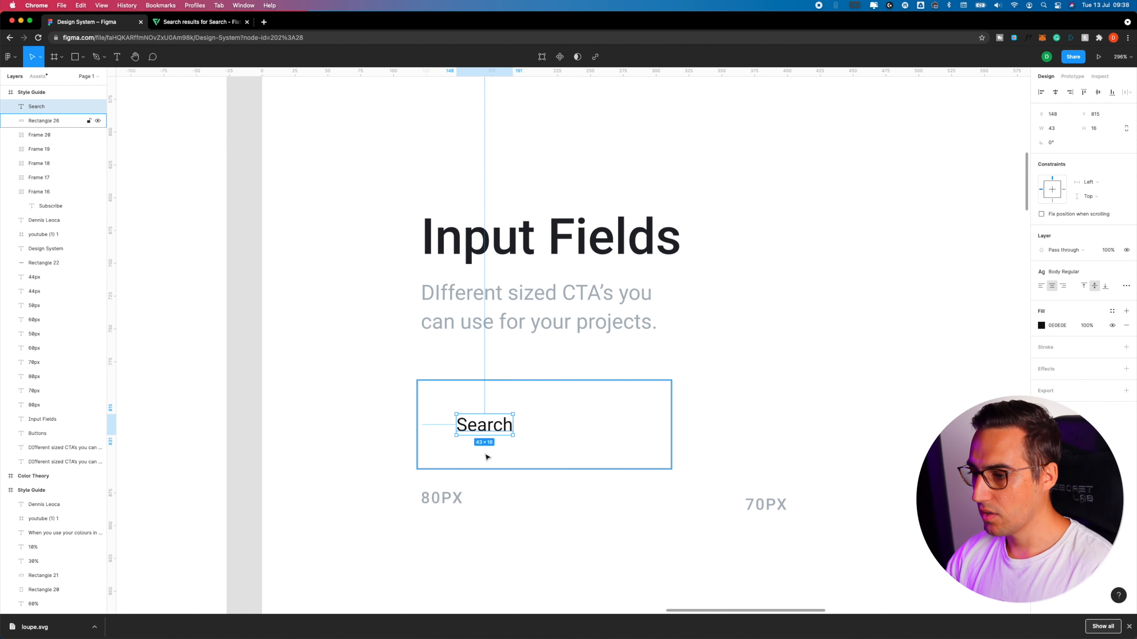
pyautogui.moveTo(492, 424); pyautogui.dragTo(475, 423)
pyautogui.scroll(-2, 565, 372)
# Switch to the Flaticon search results and download the free Loupe icon by Pixel perfect as an SVG
pyautogui.click(190, 24)
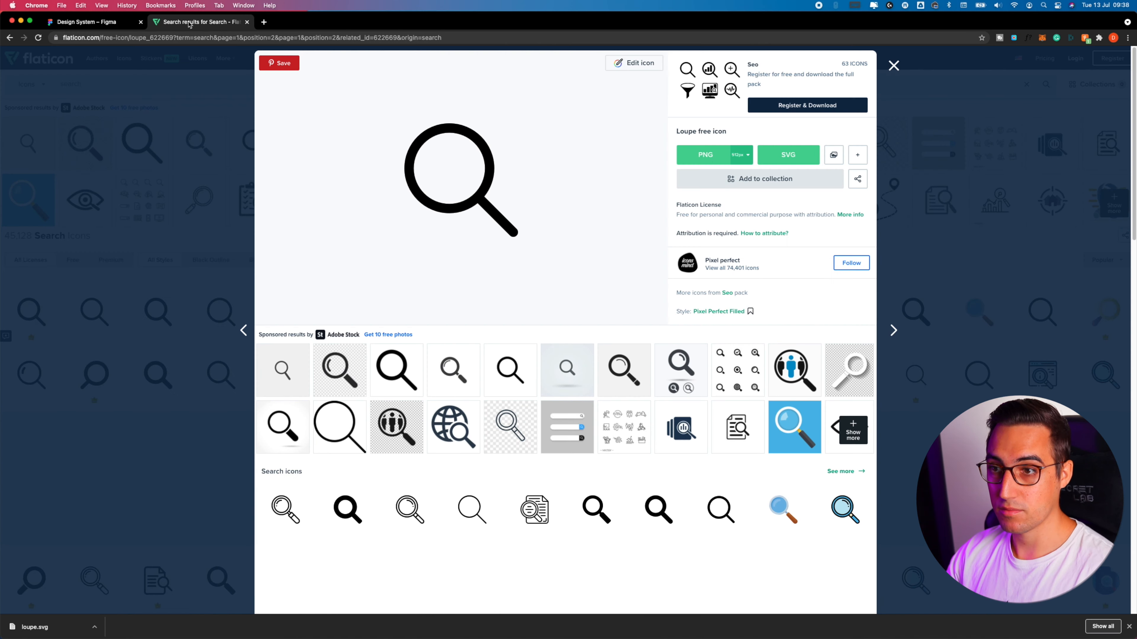
pyautogui.click(892, 66)
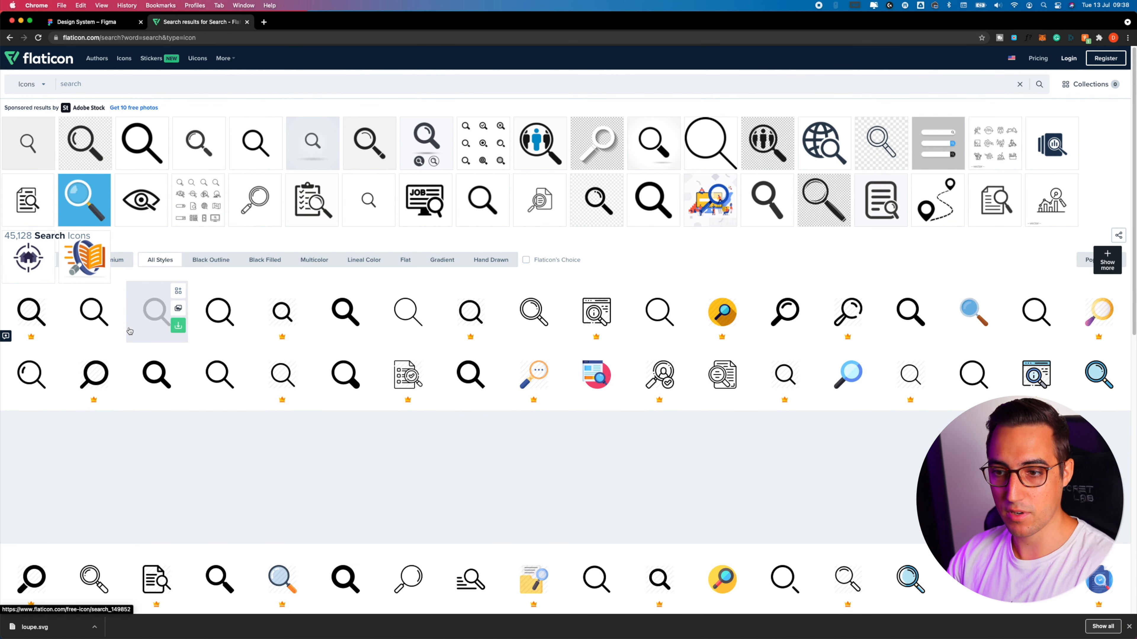
pyautogui.click(116, 327)
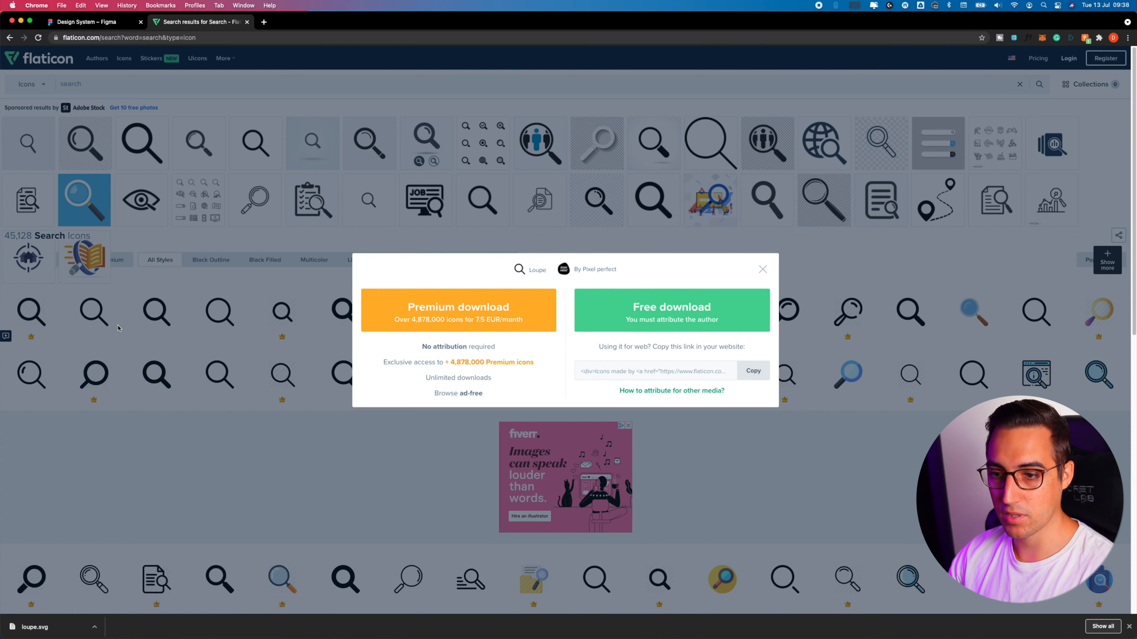
pyautogui.click(763, 269)
pyautogui.click(95, 306)
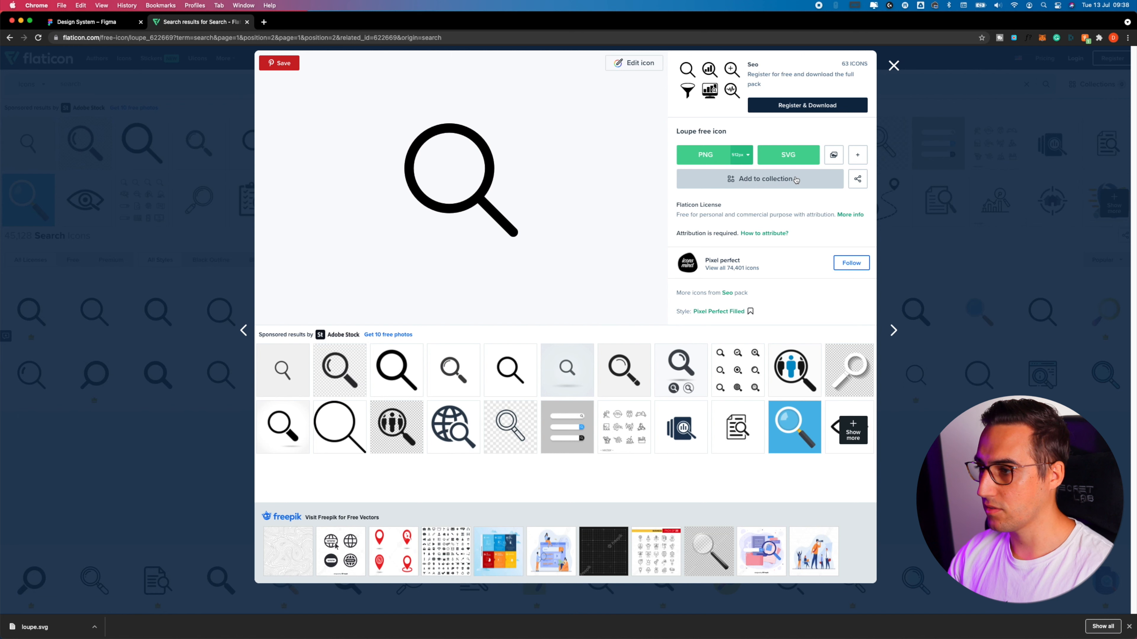
pyautogui.click(797, 160)
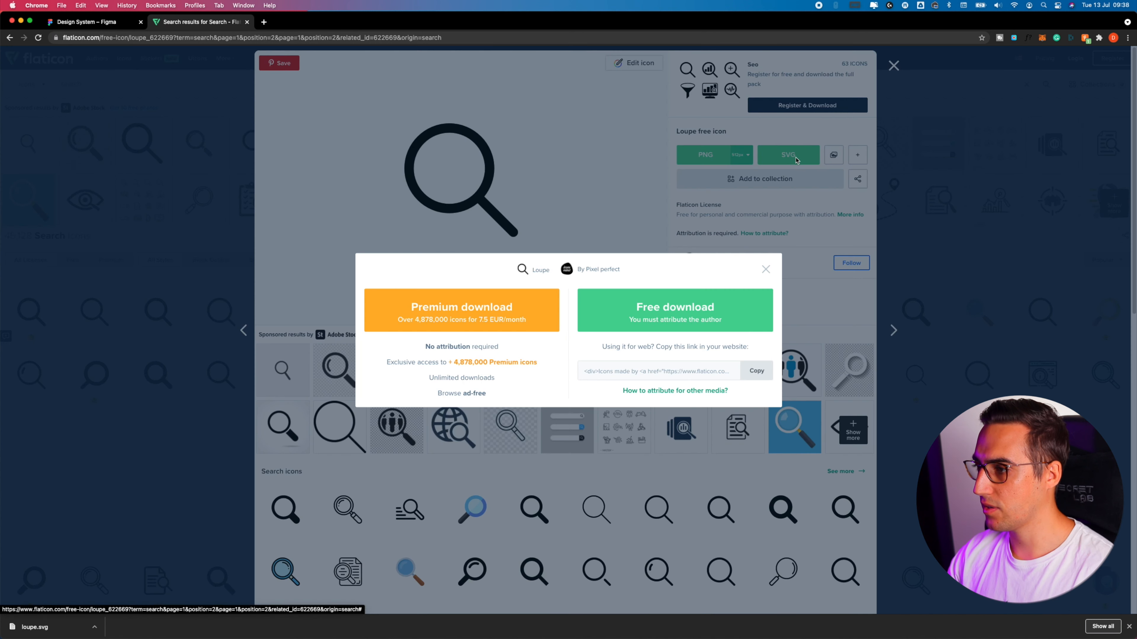
pyautogui.click(697, 310)
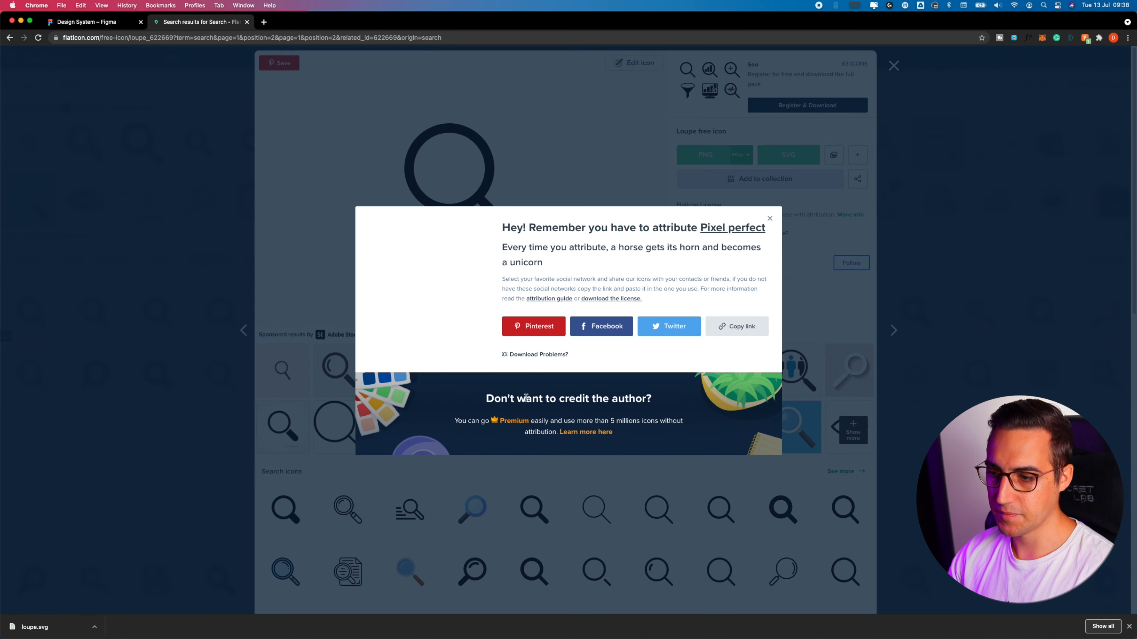
# Import the downloaded loupe (1).svg into the Figma Style Guide, scale it to about 28 px and place it inside the input field
pyautogui.moveTo(44, 627); pyautogui.dragTo(735, 372)
pyautogui.scroll(-5, 799, 355)
pyautogui.moveTo(916, 211); pyautogui.dragTo(632, 493)
pyautogui.scroll(5, 673, 450)
pyautogui.moveTo(562, 583); pyautogui.dragTo(768, 287)
# Constrain the loupe icon's proportions, set its size to 24 × 24, and move it closer to the input field's right edge
pyautogui.click(1063, 144)
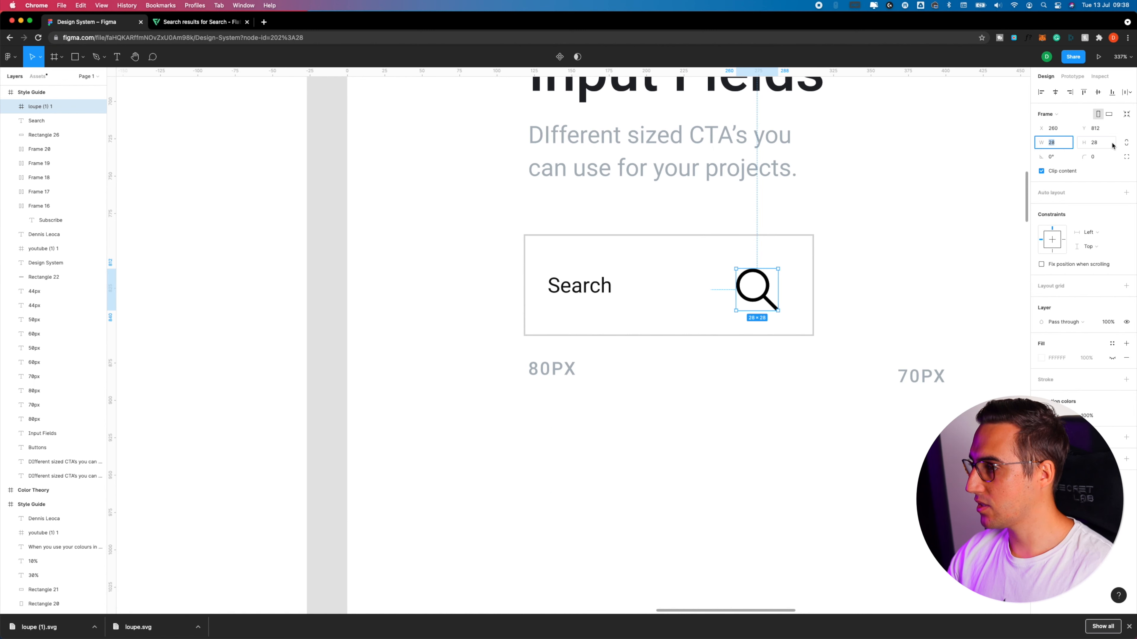
pyautogui.click(1127, 143)
pyautogui.click(1059, 143)
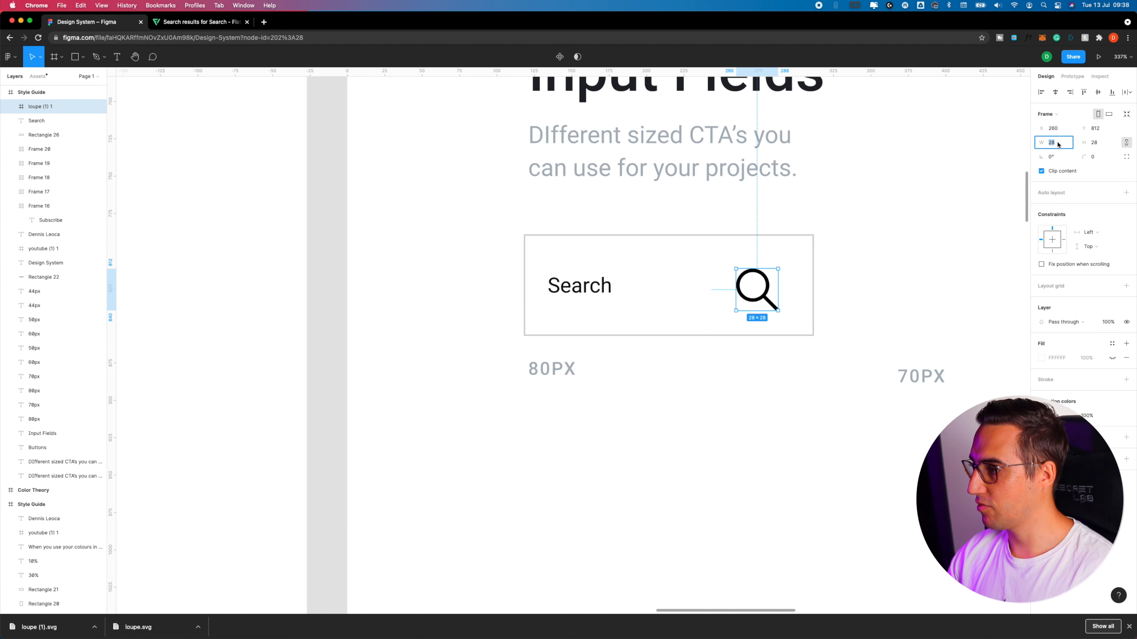
pyautogui.write('24')
pyautogui.press('Return')
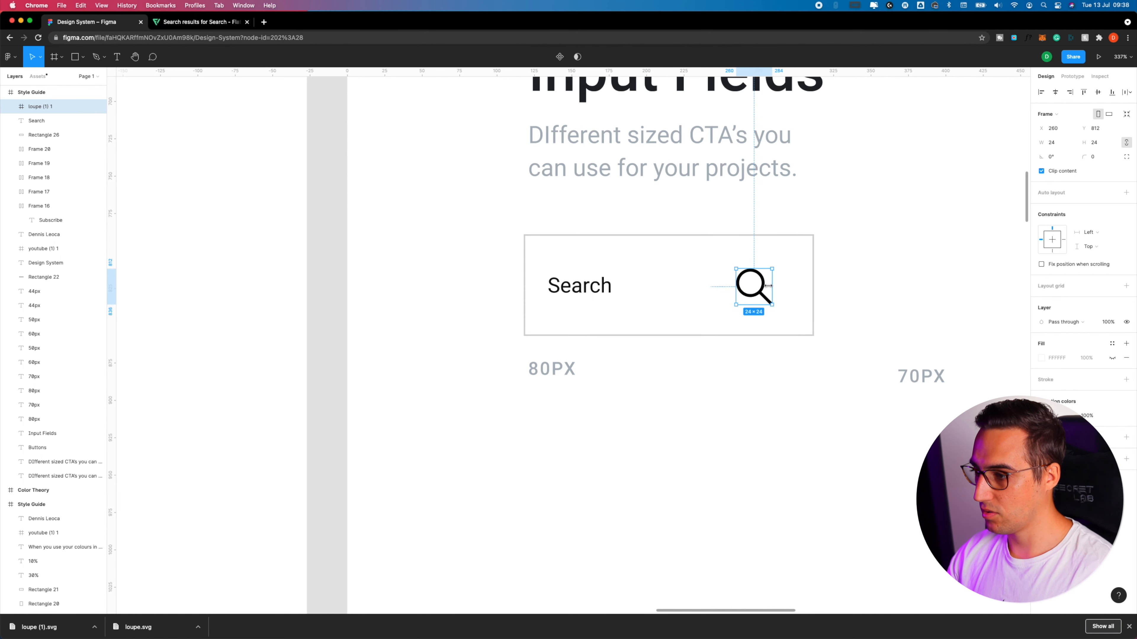
pyautogui.moveTo(764, 287); pyautogui.dragTo(779, 283)
# Group the Search text, loupe icon and field rectangle, and apply auto layout to the group
pyautogui.click(595, 289)
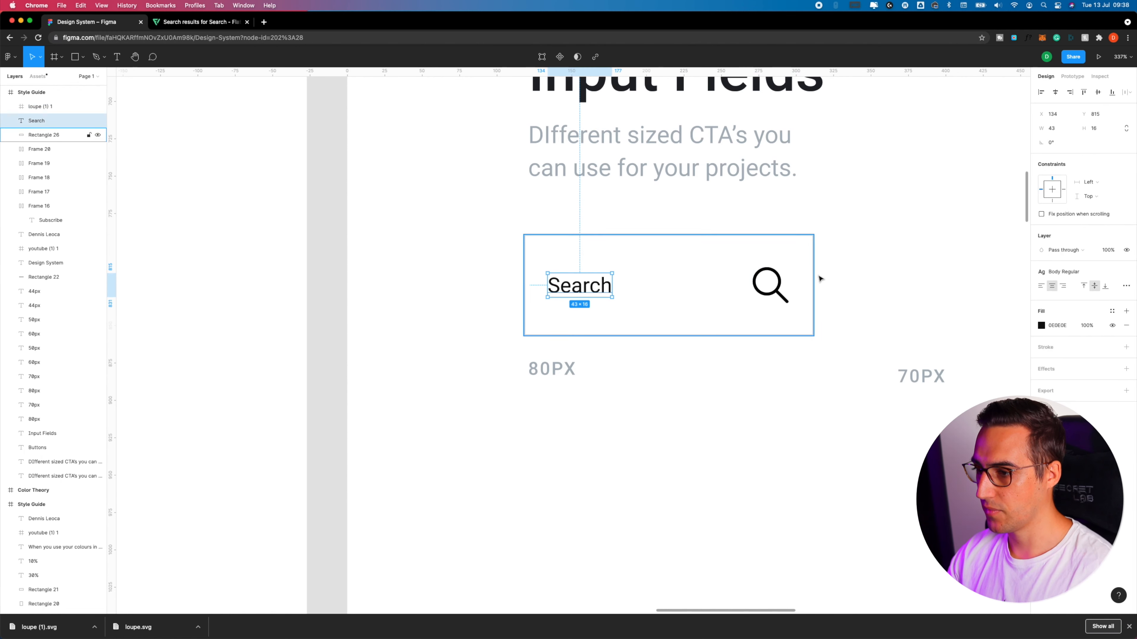
pyautogui.click(781, 281)
pyautogui.click(589, 285)
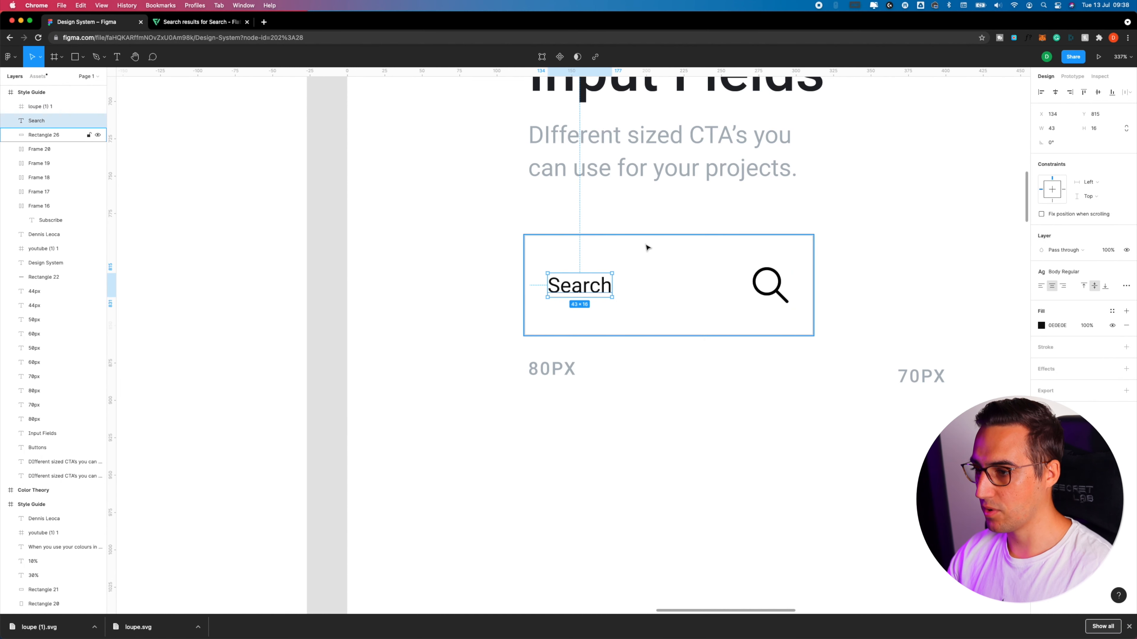
pyautogui.keyDown('shift'); pyautogui.click(781, 289); pyautogui.keyUp('shift')
pyautogui.keyDown('shift'); pyautogui.click(736, 246); pyautogui.keyUp('shift')
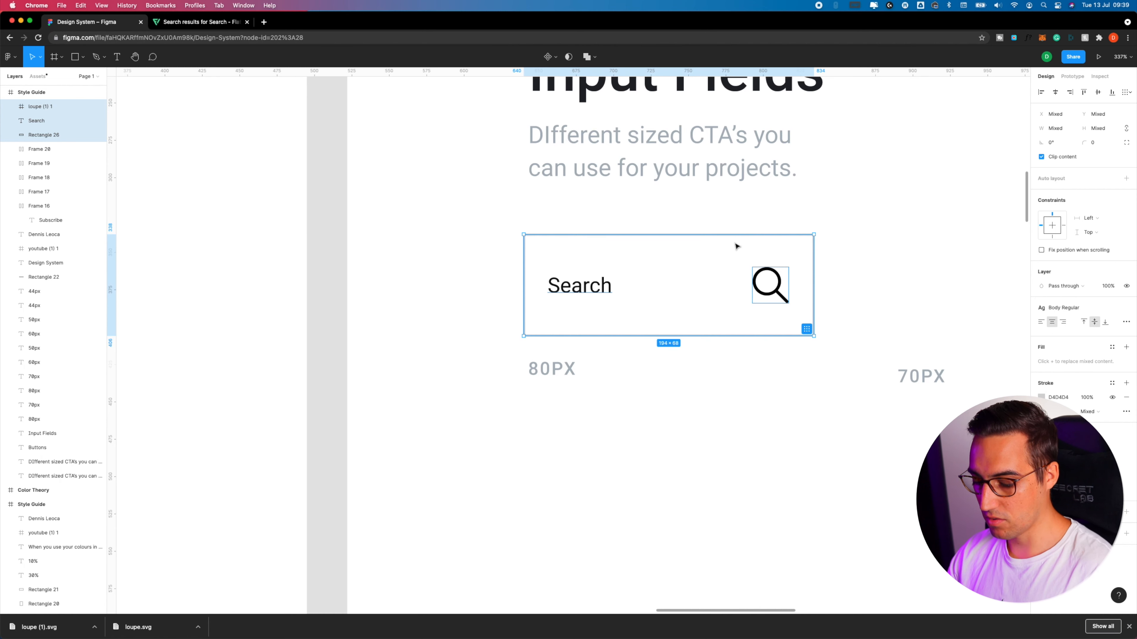
pyautogui.hotkey('ctrl', 'g')
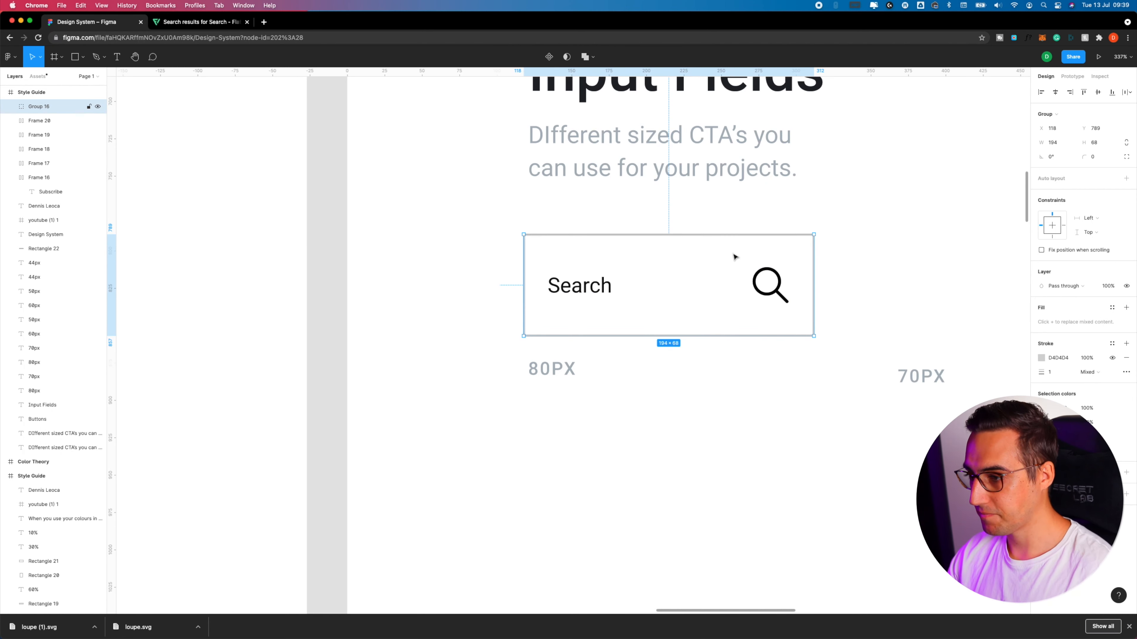
pyautogui.click(1126, 179)
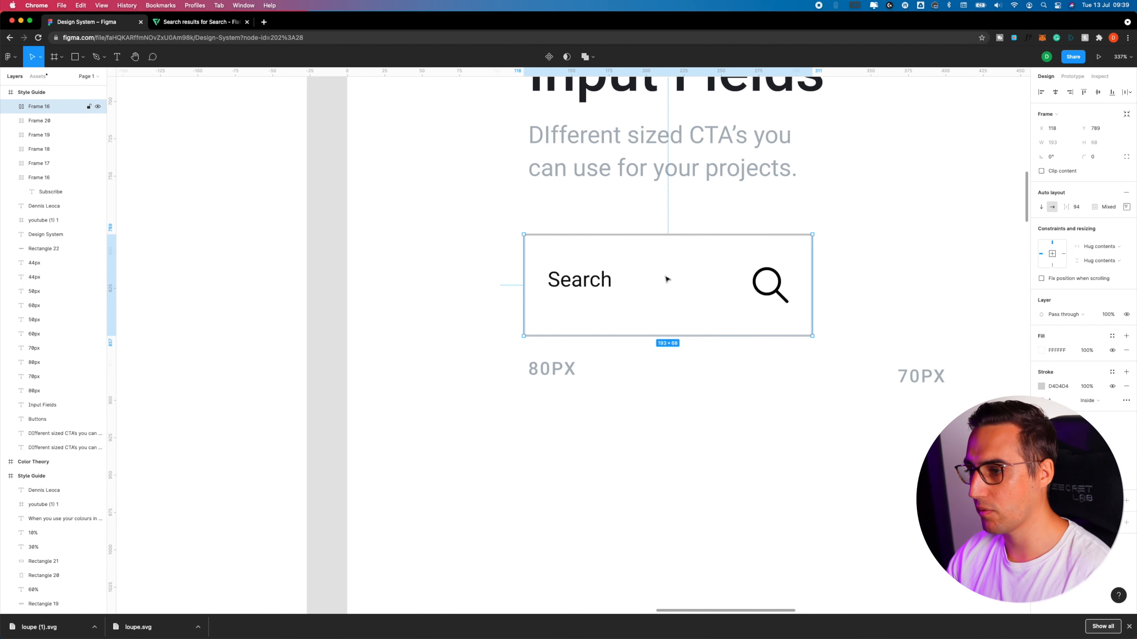
# Set the search field's auto layout alignment to centre so the text and icon share the same vertical middle
pyautogui.click(585, 283)
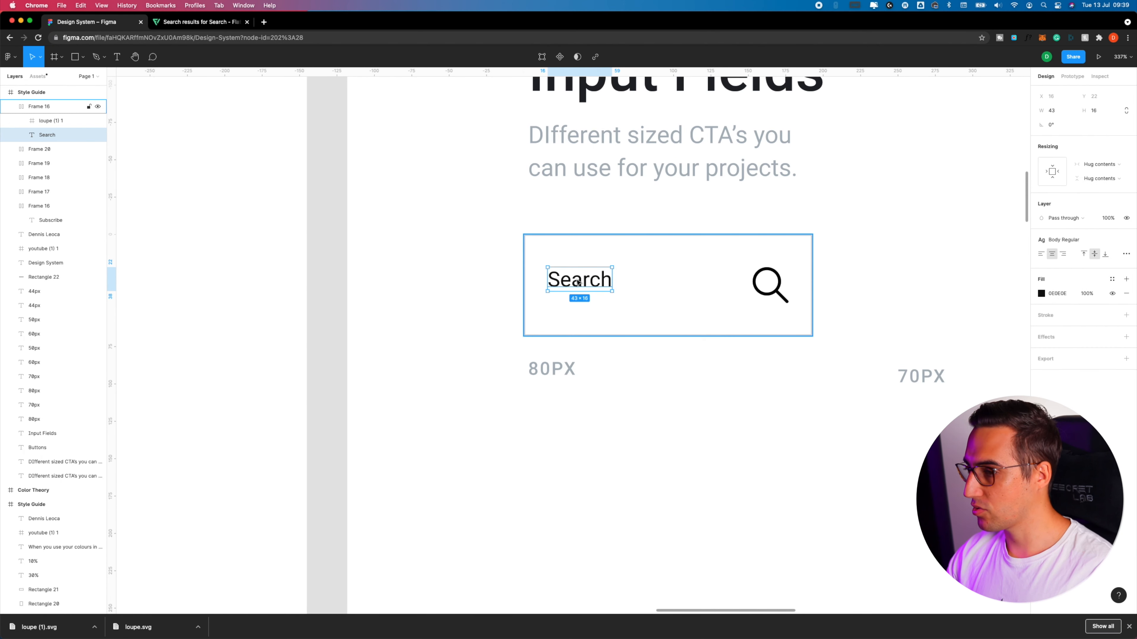
pyautogui.click(707, 243)
pyautogui.click(1127, 207)
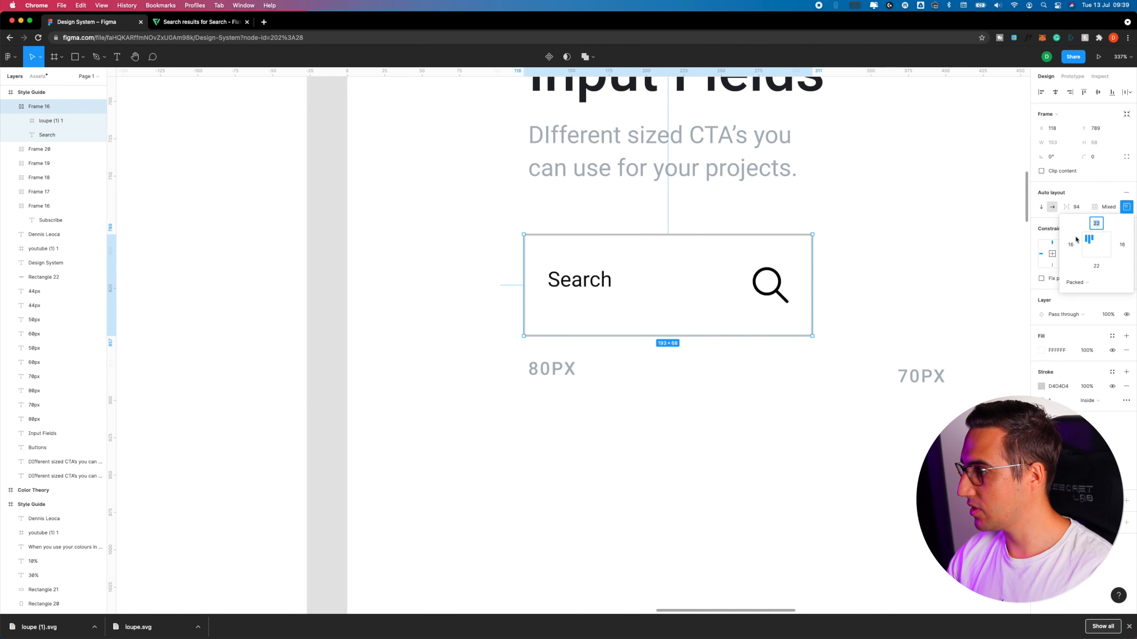
pyautogui.click(1100, 249)
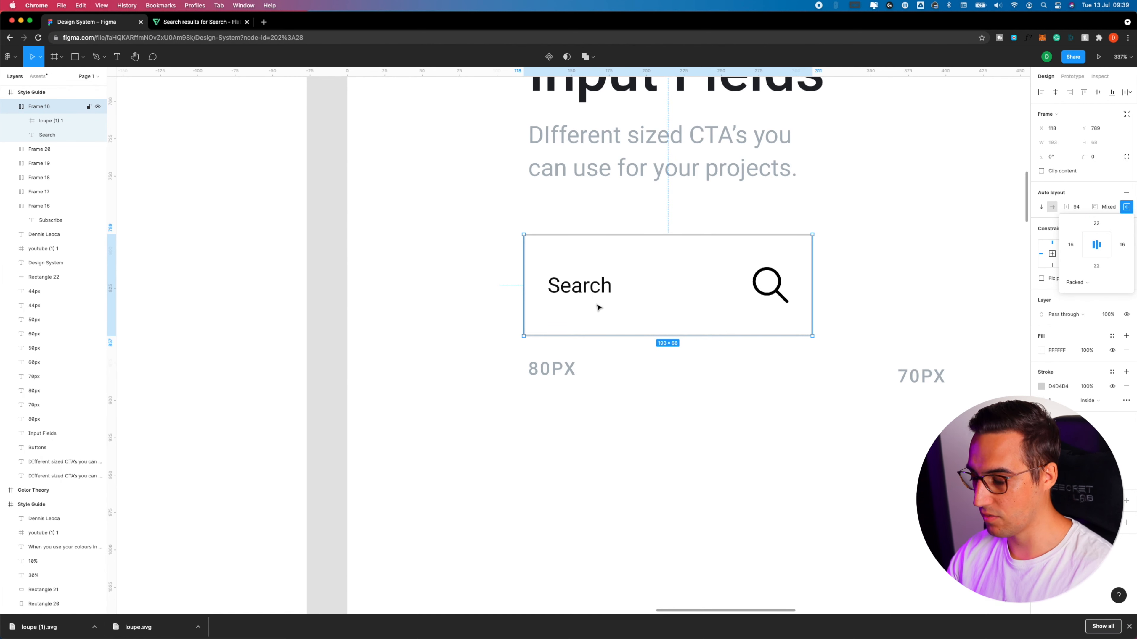
pyautogui.click(880, 264)
# Widen the Search text box inside the field to about 82 px and left-align its text
pyautogui.hscroll(5, 878, 256)
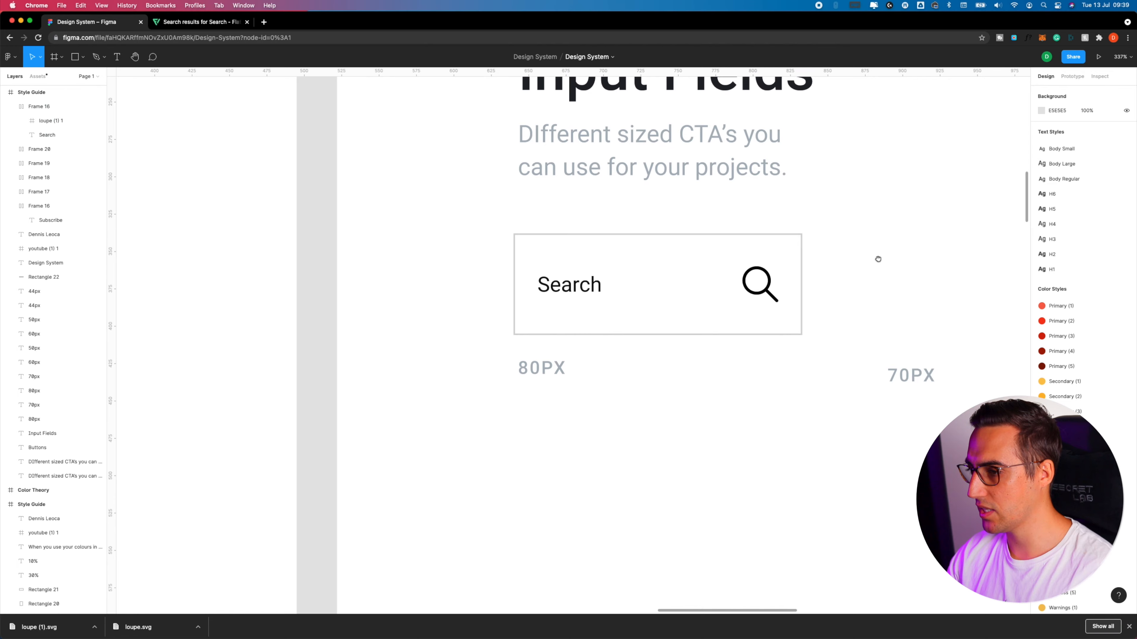
pyautogui.click(684, 278)
pyautogui.doubleClick(468, 288)
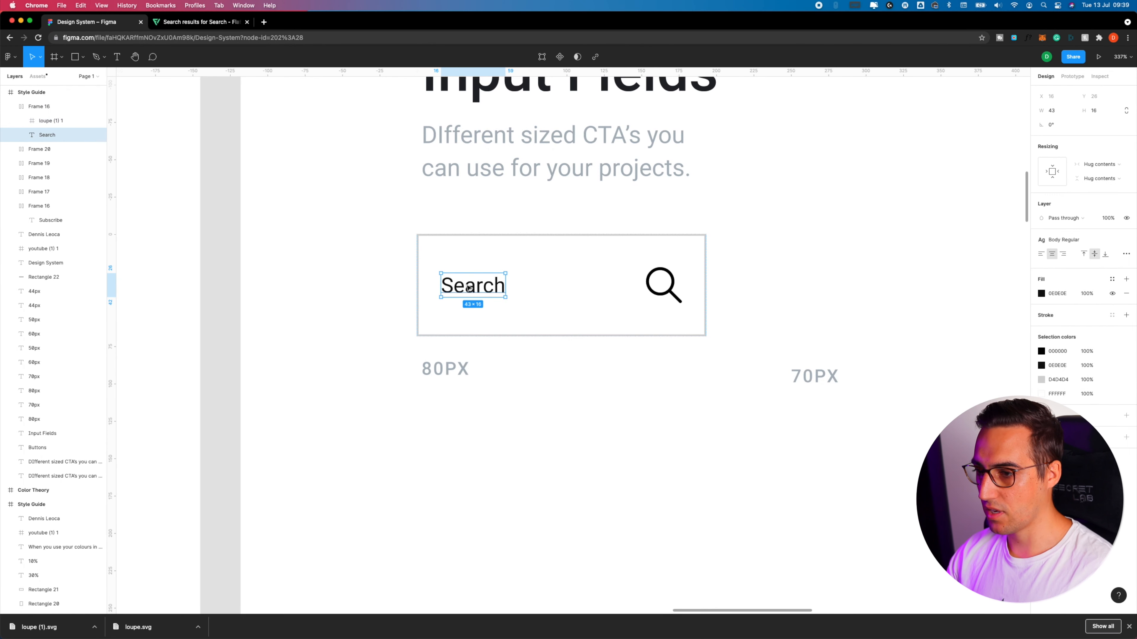
pyautogui.moveTo(503, 284); pyautogui.dragTo(784, 277)
pyautogui.doubleClick(784, 277)
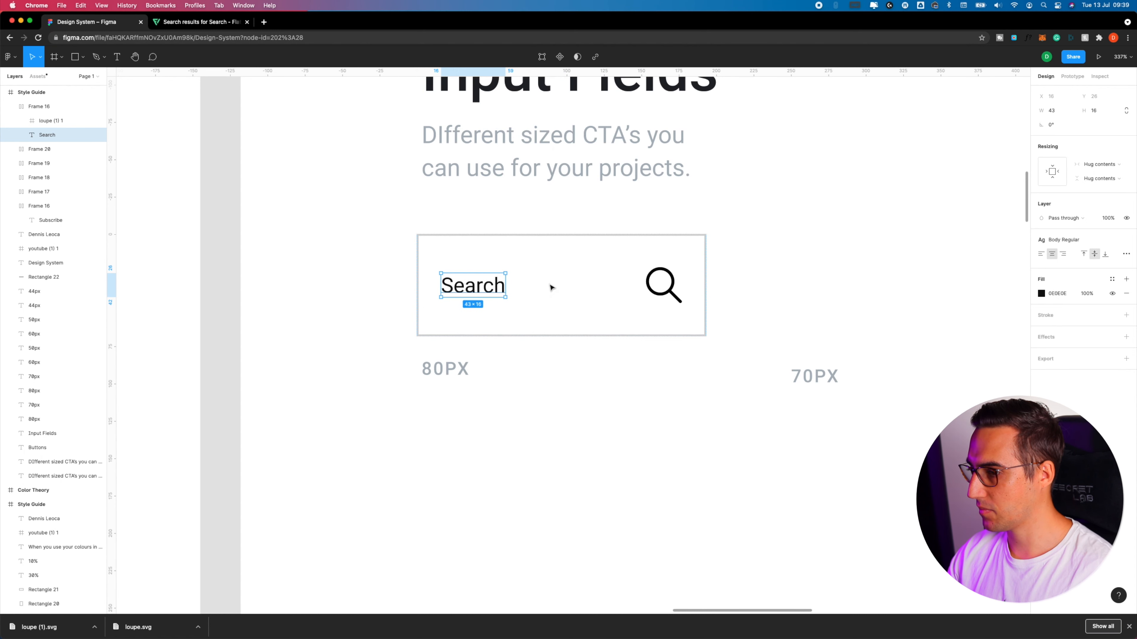
pyautogui.moveTo(506, 284); pyautogui.dragTo(514, 284)
pyautogui.doubleClick(513, 284)
pyautogui.moveTo(508, 285); pyautogui.dragTo(563, 288)
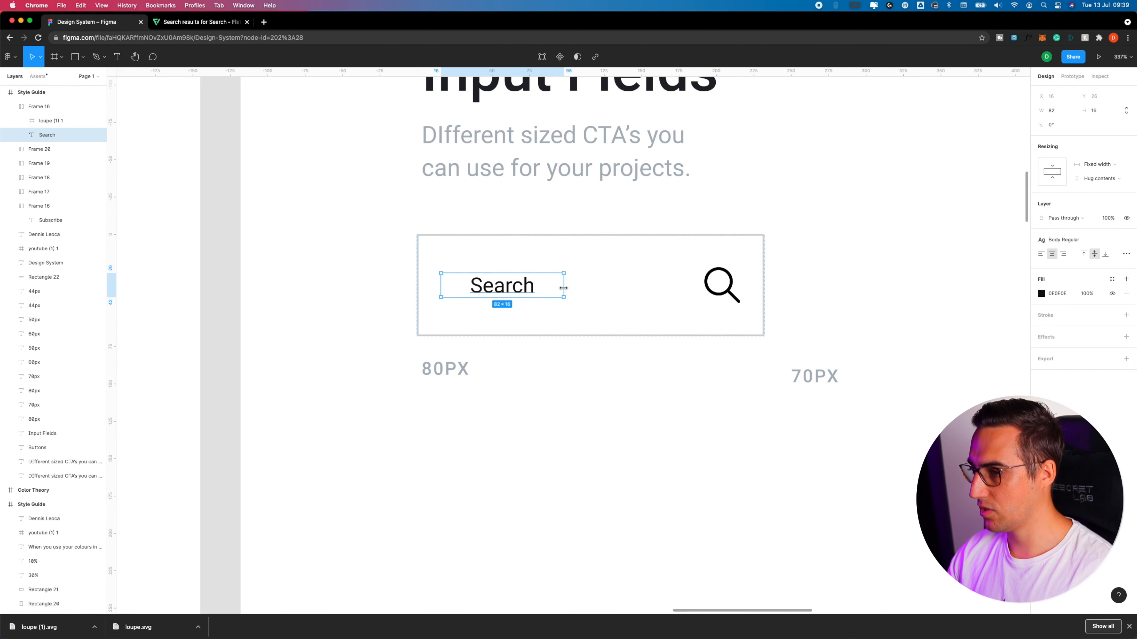
pyautogui.click(1041, 254)
# Try to widen the search field's frame to about 391 px
pyautogui.click(588, 341)
pyautogui.click(671, 322)
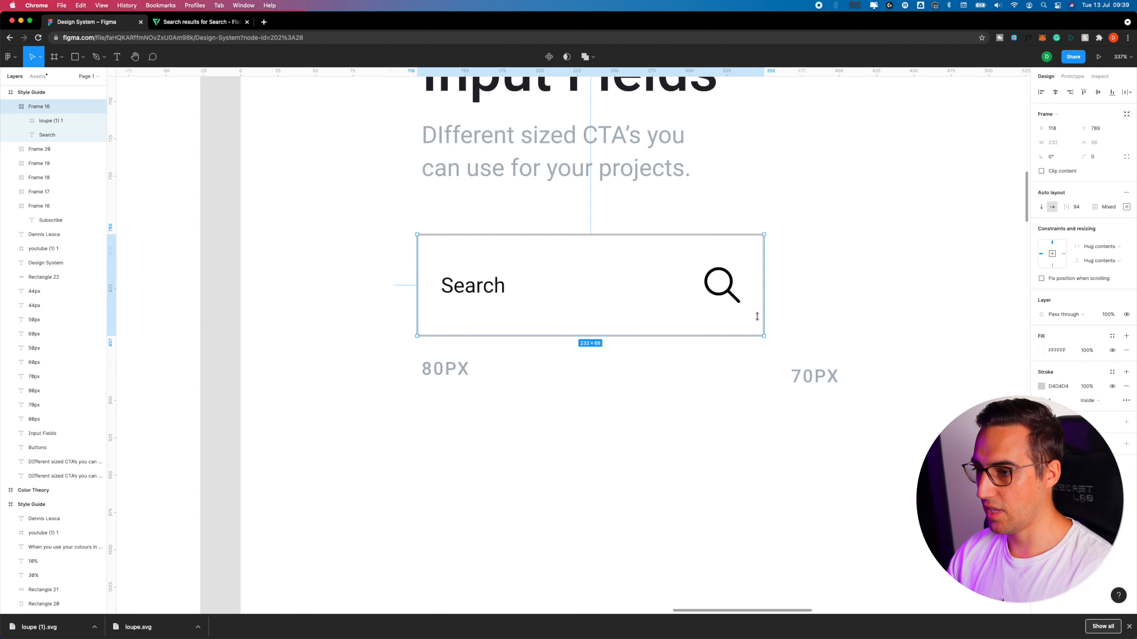
pyautogui.moveTo(764, 287); pyautogui.dragTo(1002, 290)
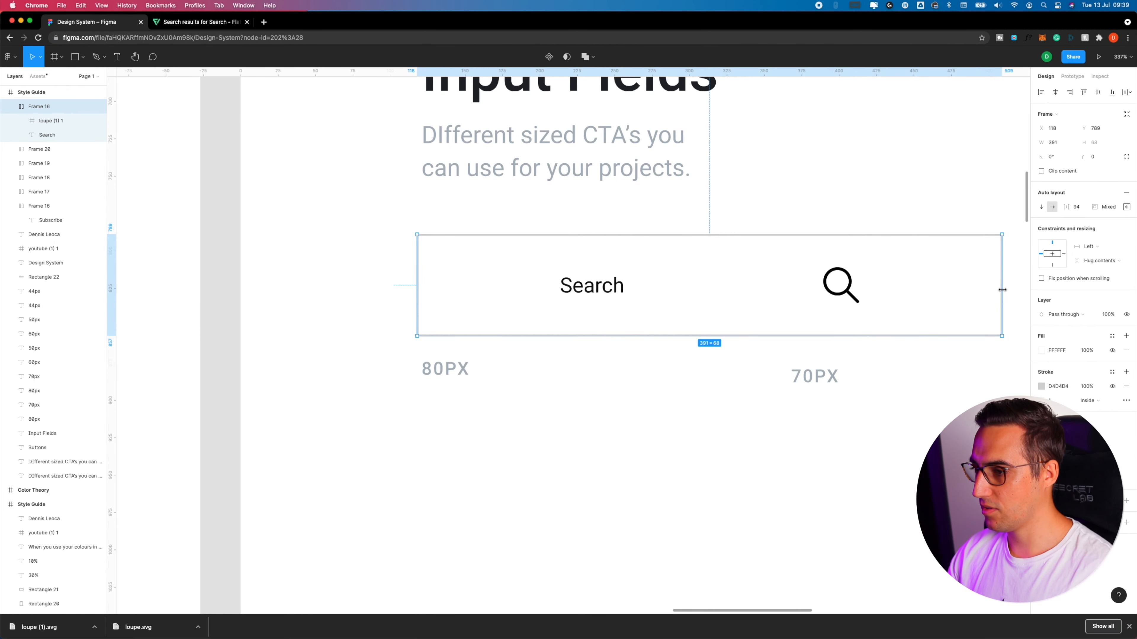
pyautogui.scroll(-2, 845, 312)
pyautogui.hscroll(3, 804, 338)
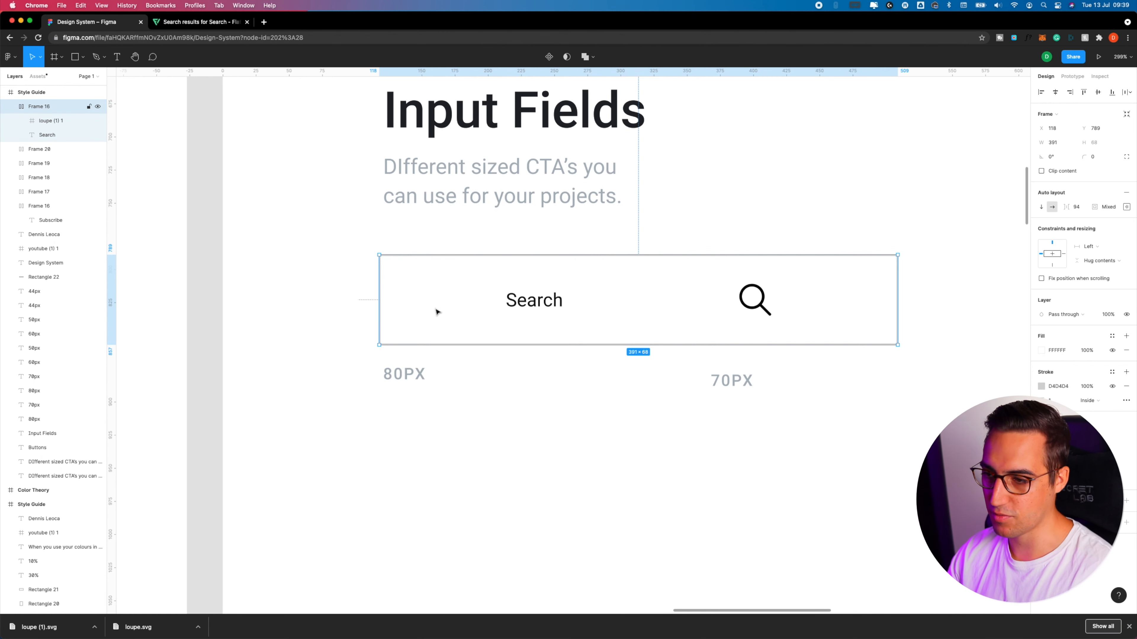
pyautogui.press('super+z')
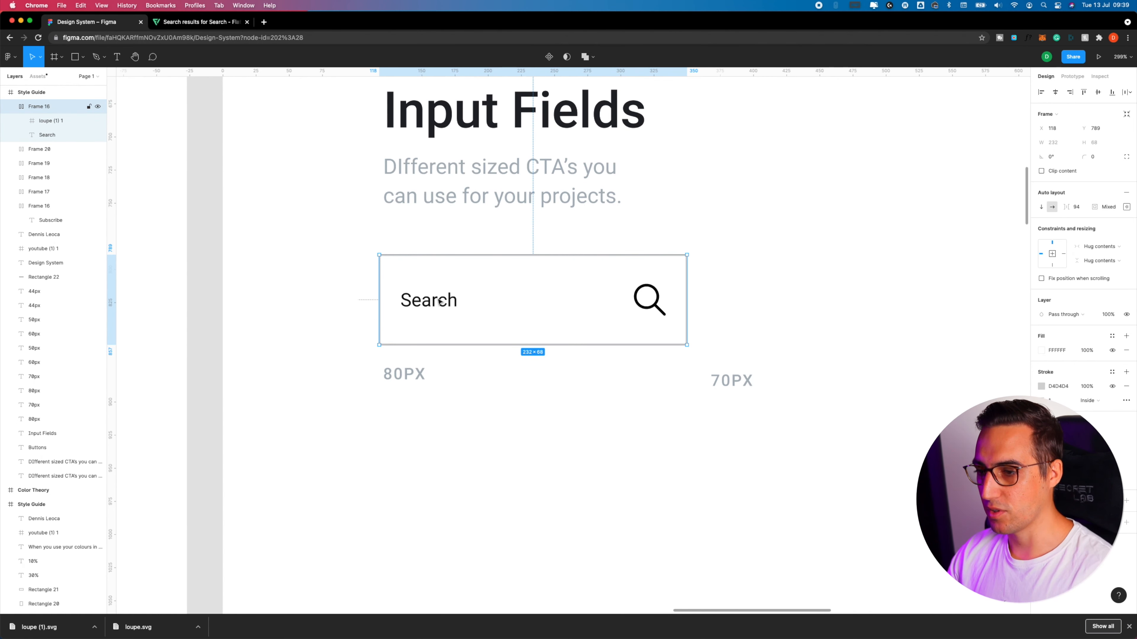
# Set the Search text's horizontal resizing to Fill container, test it by widening the frame, and undo the widening
pyautogui.click(439, 303)
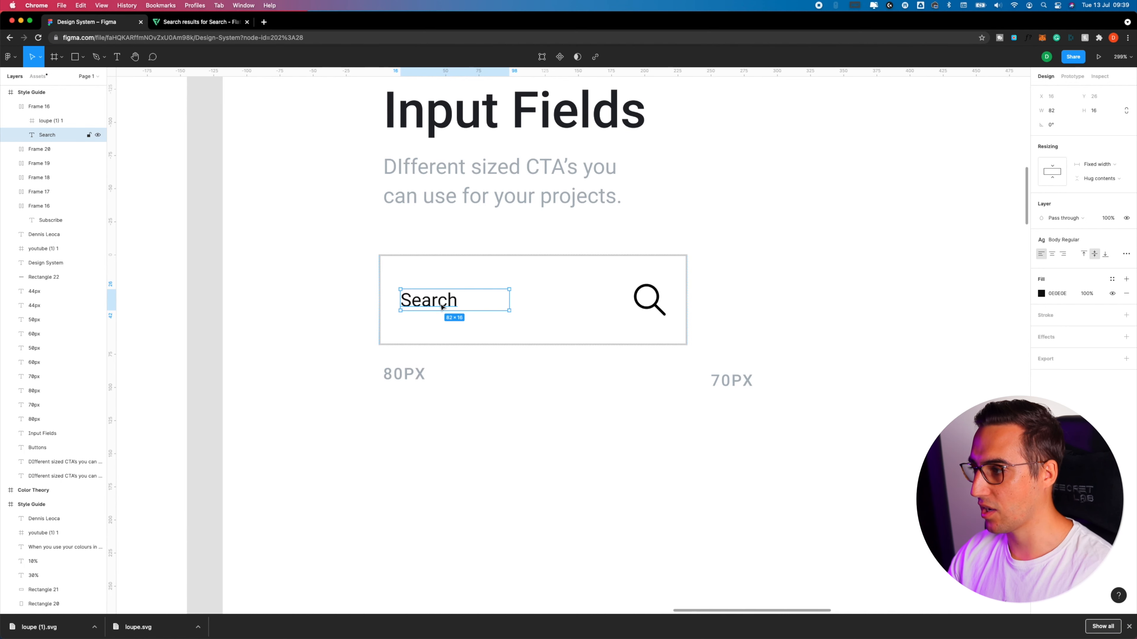
pyautogui.click(1041, 172)
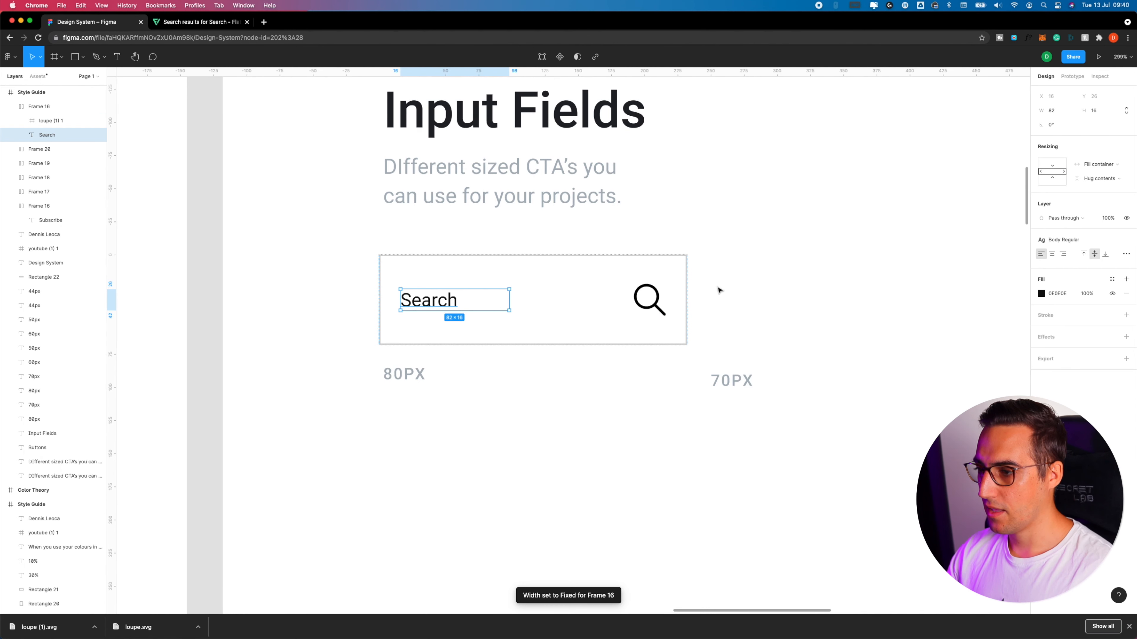
pyautogui.click(686, 295)
pyautogui.moveTo(687, 291); pyautogui.dragTo(820, 287)
pyautogui.press('super+z')
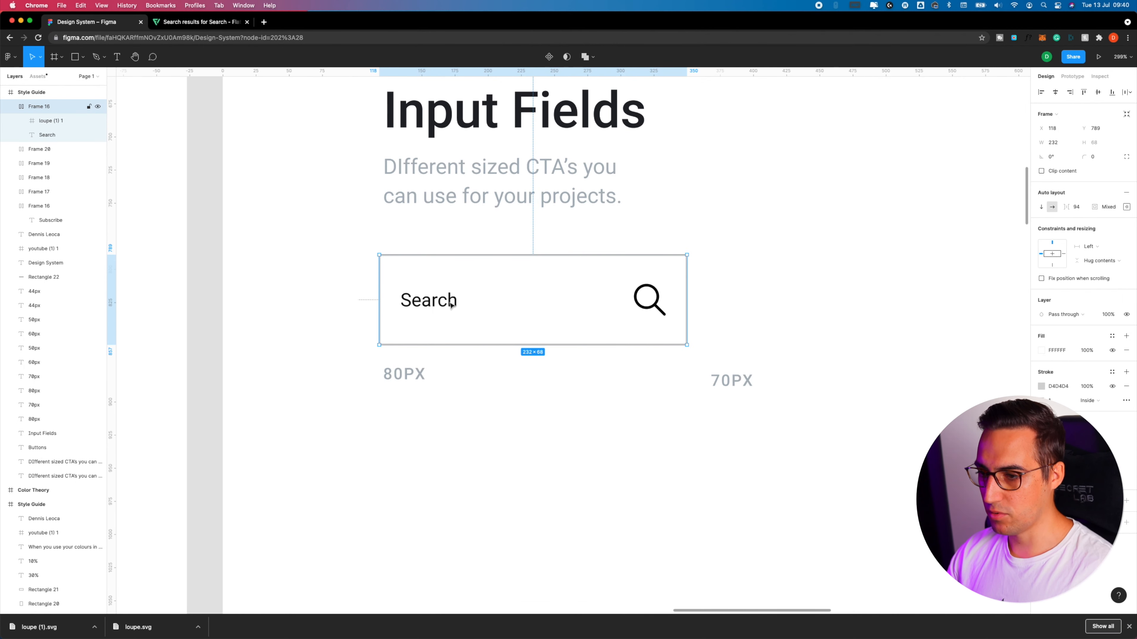
# Resize the search field's frame to 320 px wide
pyautogui.click(438, 306)
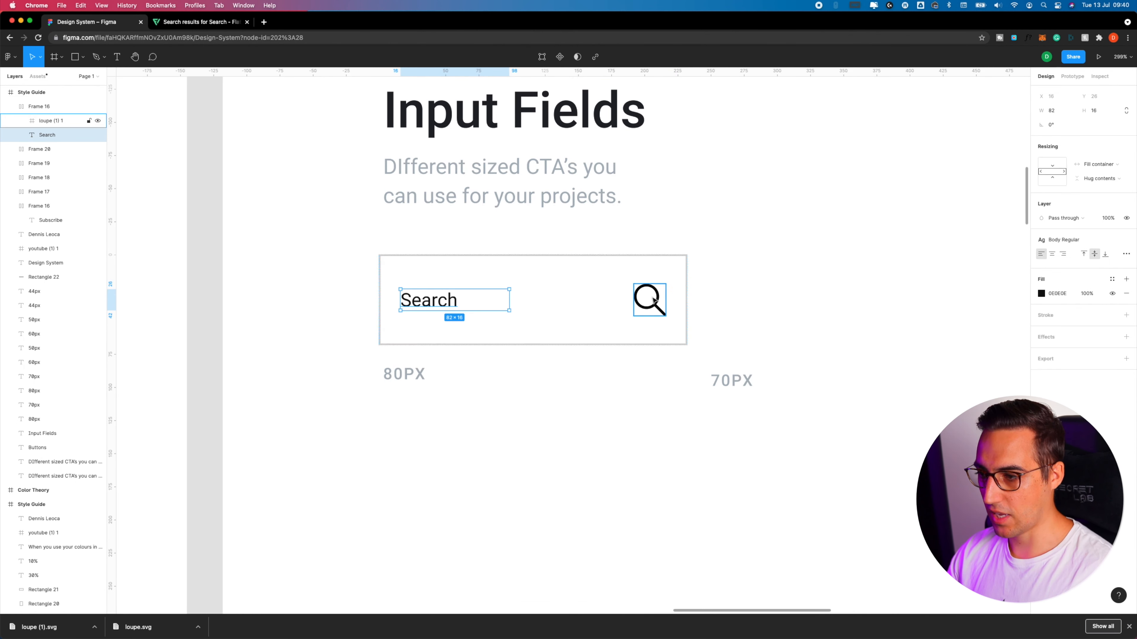
pyautogui.click(665, 301)
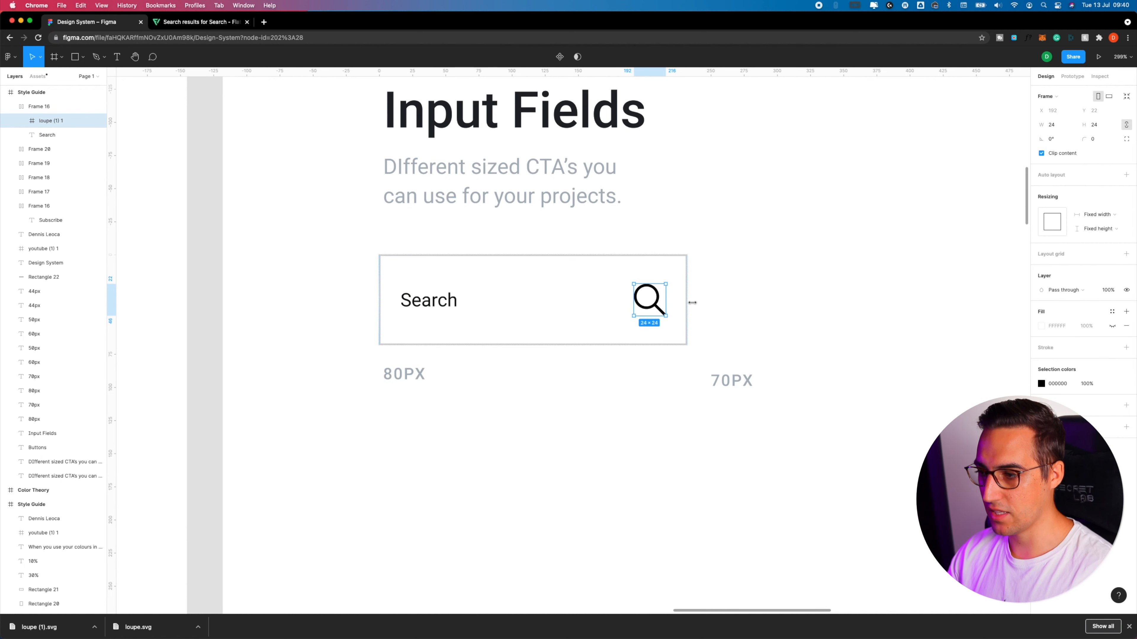
pyautogui.click(581, 349)
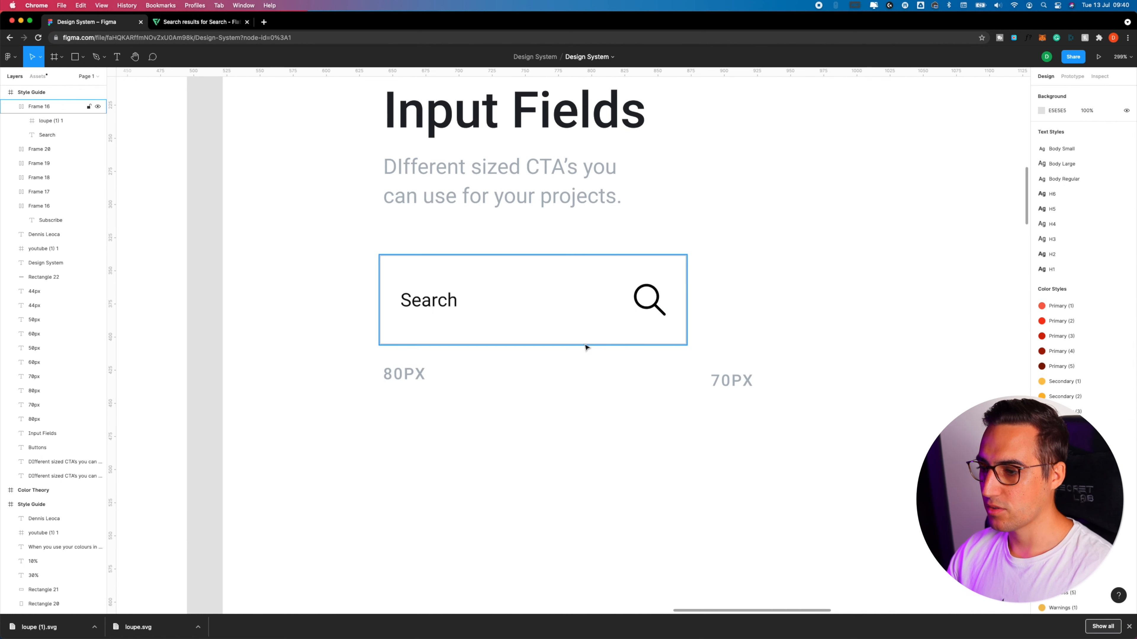
pyautogui.click(688, 299)
pyautogui.moveTo(689, 299); pyautogui.dragTo(891, 297)
pyautogui.scroll(-5, 892, 298)
pyautogui.moveTo(876, 382); pyautogui.dragTo(719, 378)
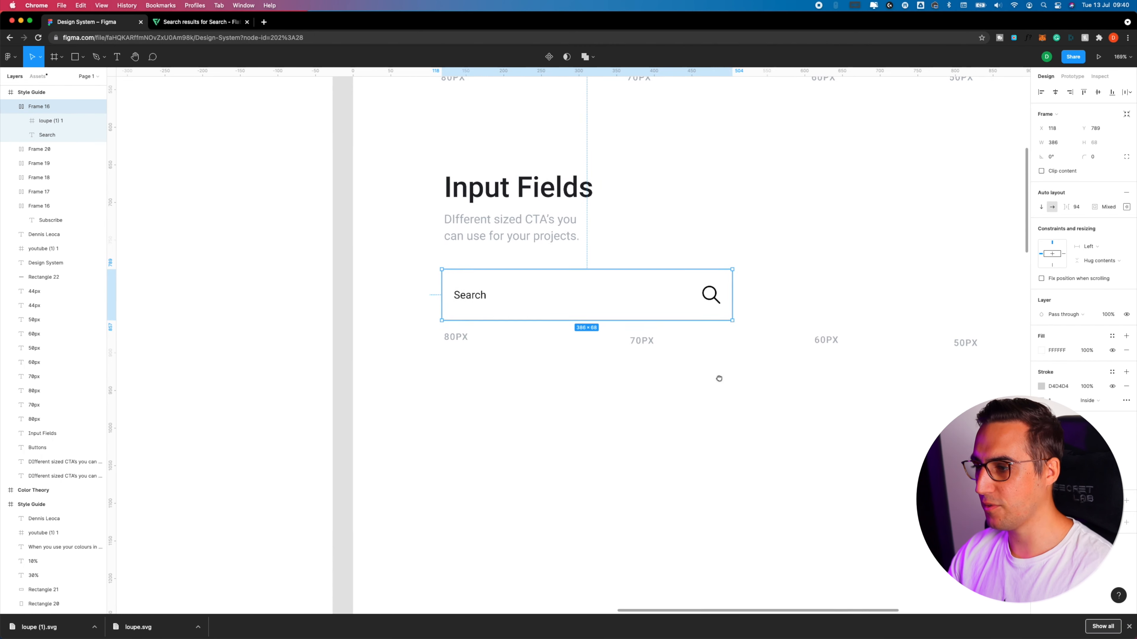
pyautogui.moveTo(754, 290); pyautogui.dragTo(656, 305)
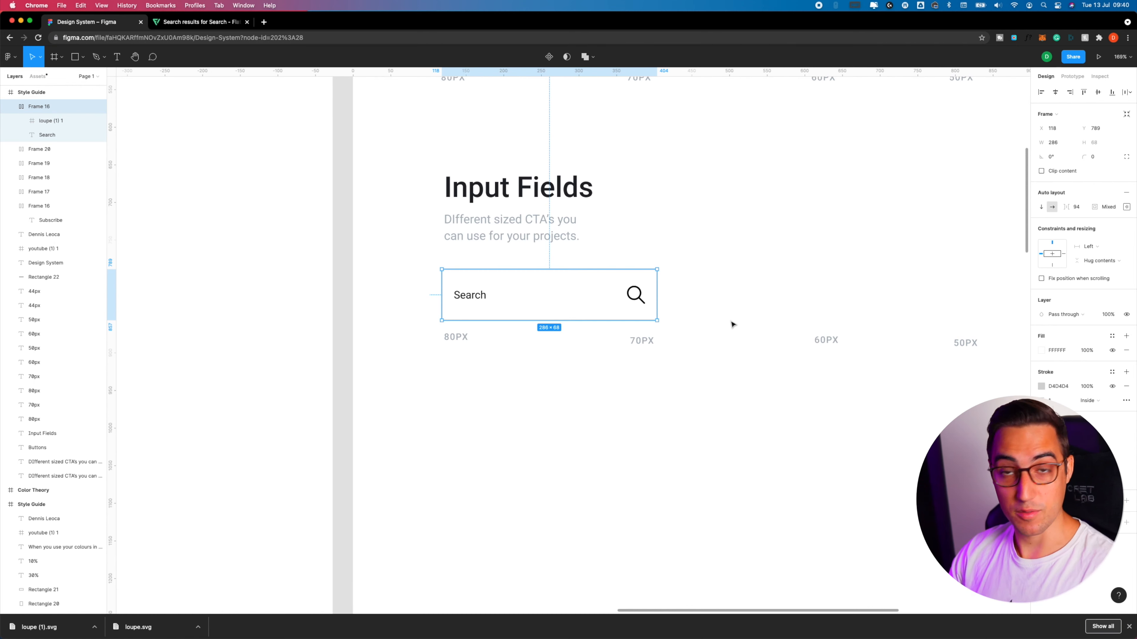
pyautogui.scroll(2, 559, 312)
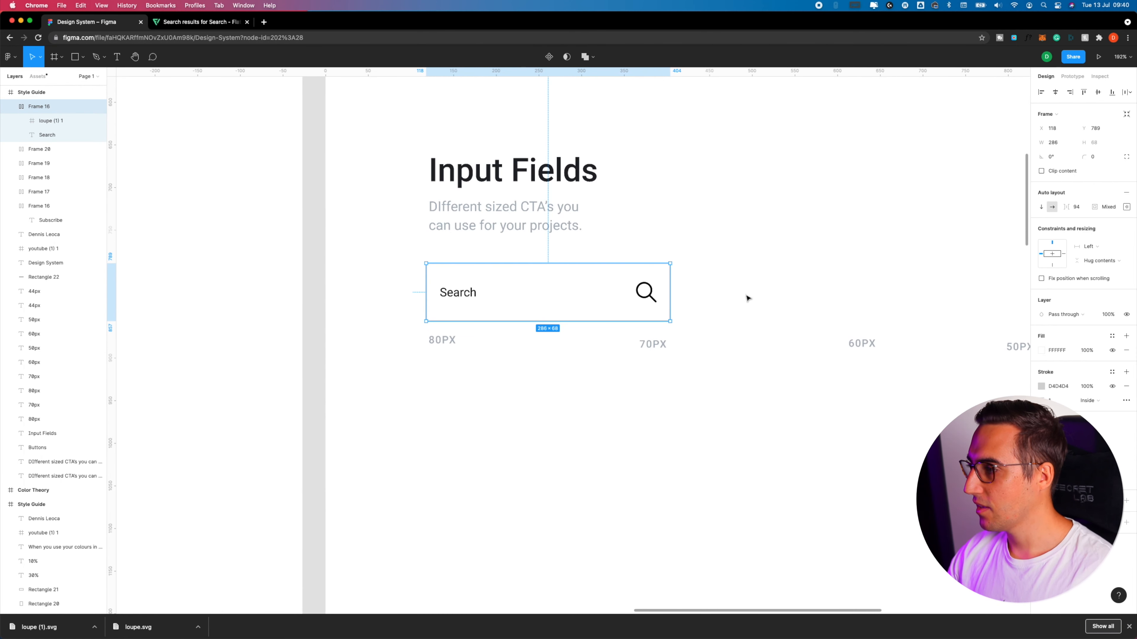
pyautogui.moveTo(668, 290); pyautogui.dragTo(699, 290)
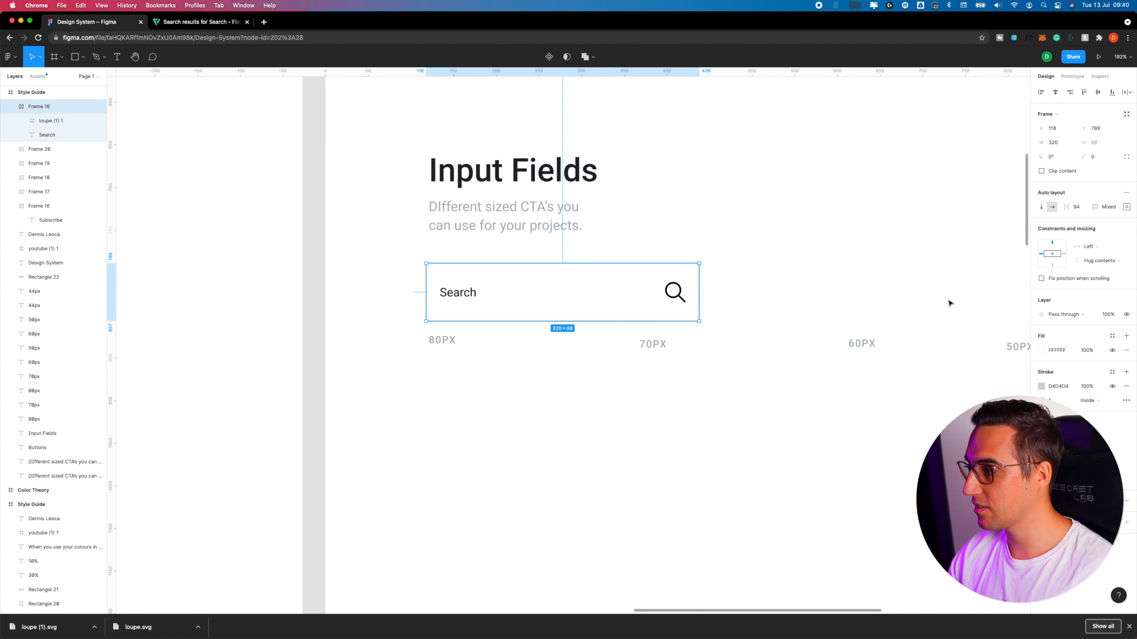
# Set the search field's top and bottom padding to 28 and align it with the Input Fields heading, directly above the 80PX label
pyautogui.click(1127, 207)
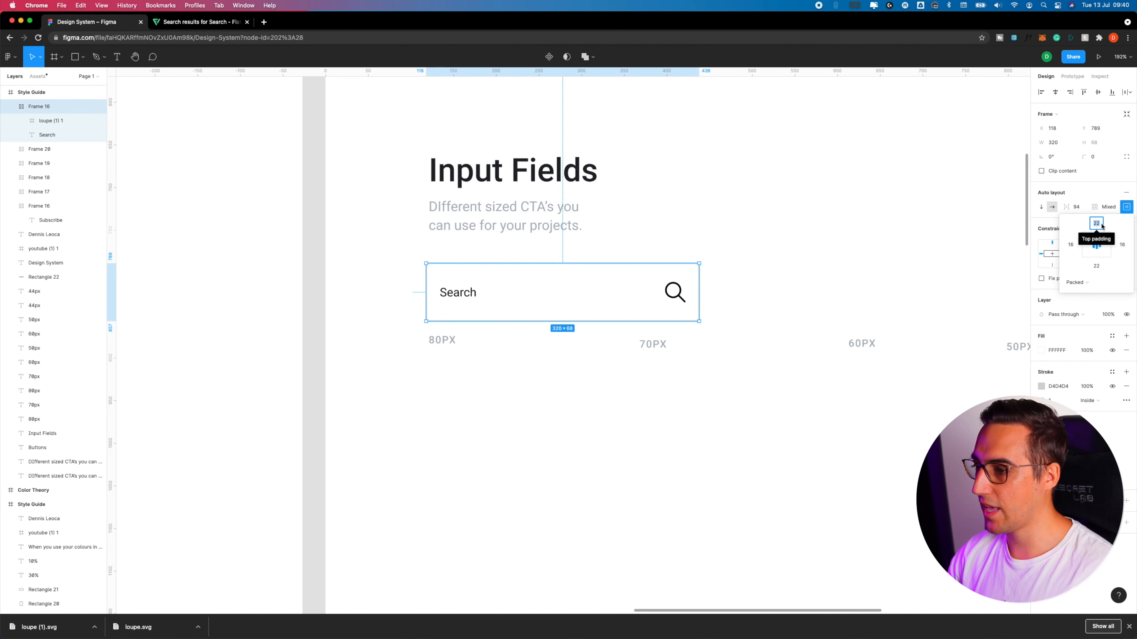
pyautogui.press('Up')
pyautogui.press('Up')
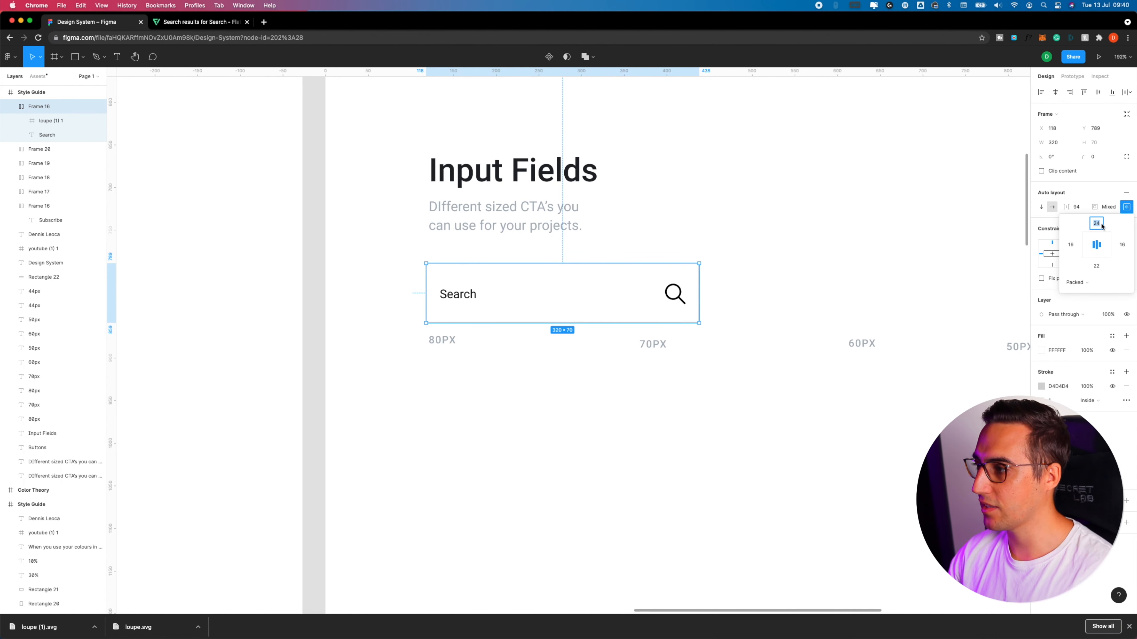
pyautogui.click(1096, 266)
pyautogui.press('Down')
pyautogui.press('Down')
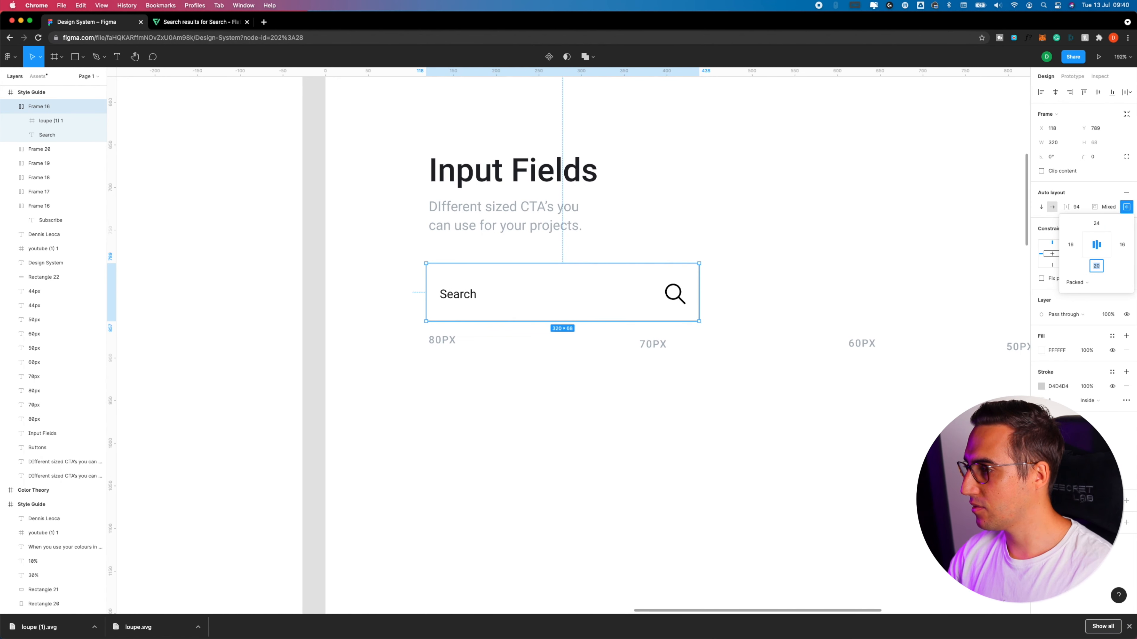
pyautogui.click(1099, 224)
pyautogui.press('Up')
pyautogui.press('Up')
pyautogui.press('Up')
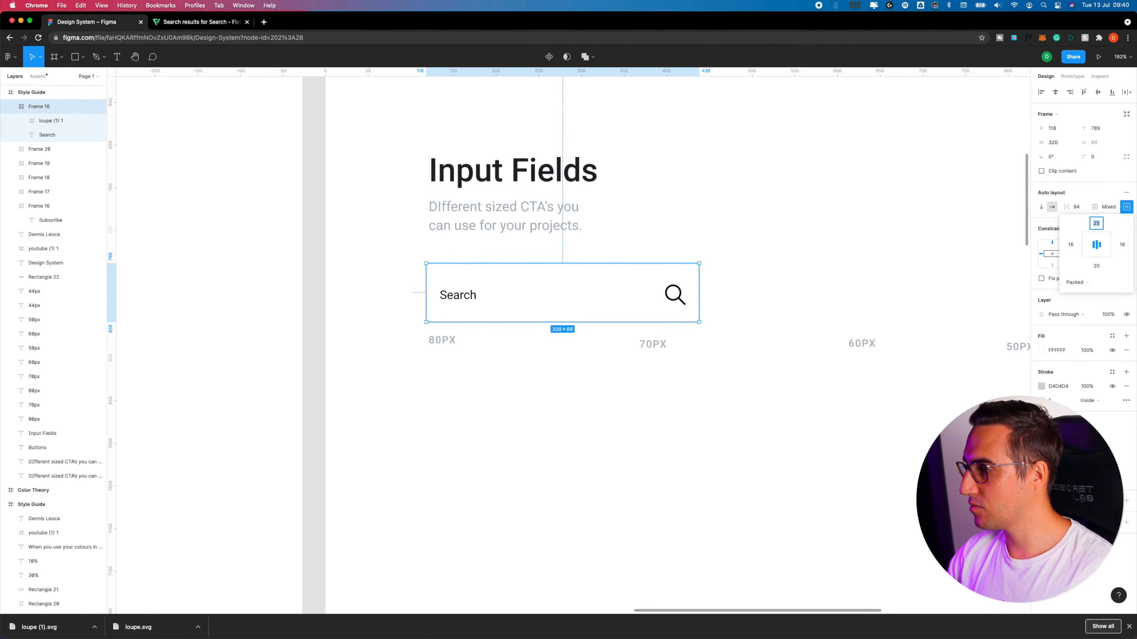
pyautogui.click(1098, 267)
pyautogui.press('Down')
pyautogui.press('Down')
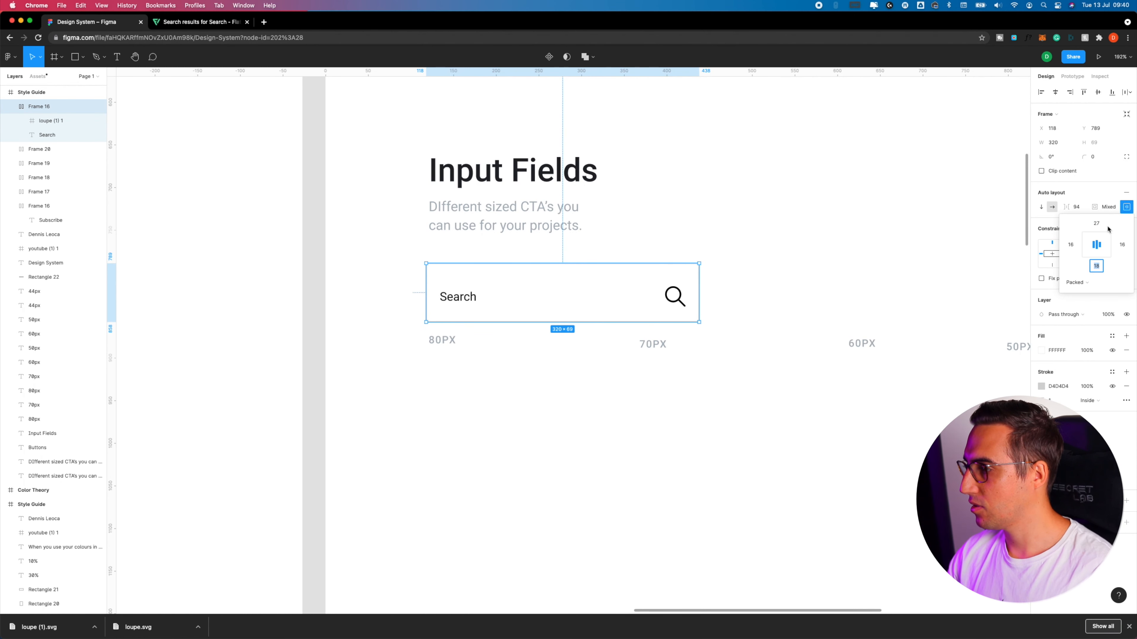
pyautogui.press('Up')
pyautogui.press('Up')
pyautogui.press('Up')
pyautogui.press('Up')
pyautogui.press('Up')
pyautogui.press('Up')
pyautogui.press('Up')
pyautogui.press('Up')
pyautogui.press('Up')
pyautogui.press('Up')
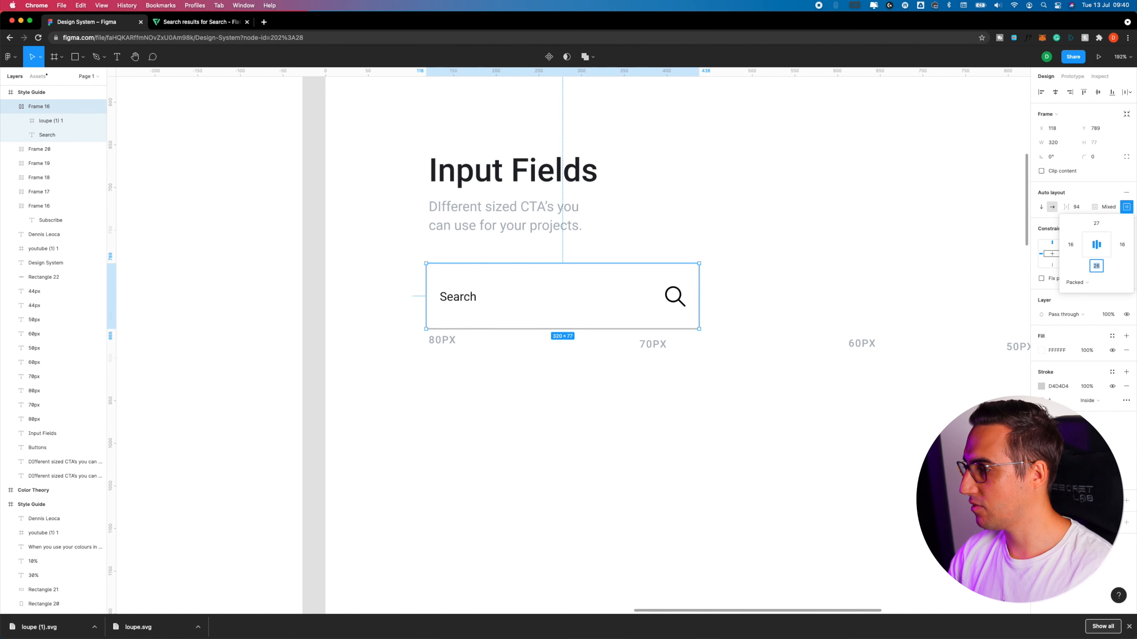
pyautogui.press('Up')
pyautogui.press('Down')
pyautogui.click(1097, 223)
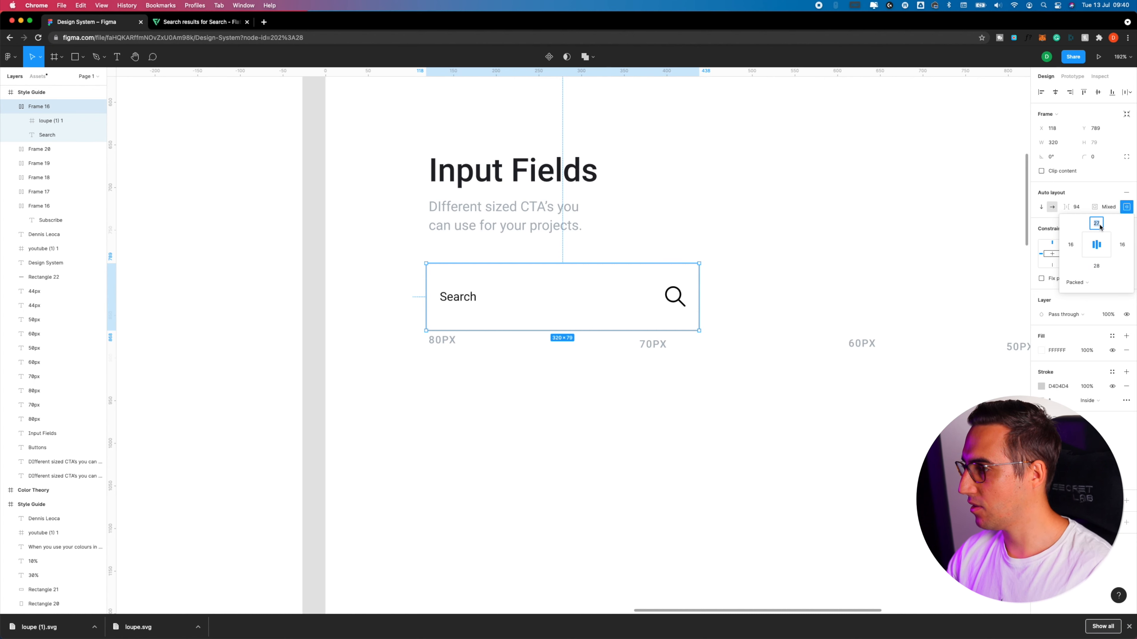
pyautogui.press('Up')
pyautogui.moveTo(510, 306); pyautogui.dragTo(511, 293)
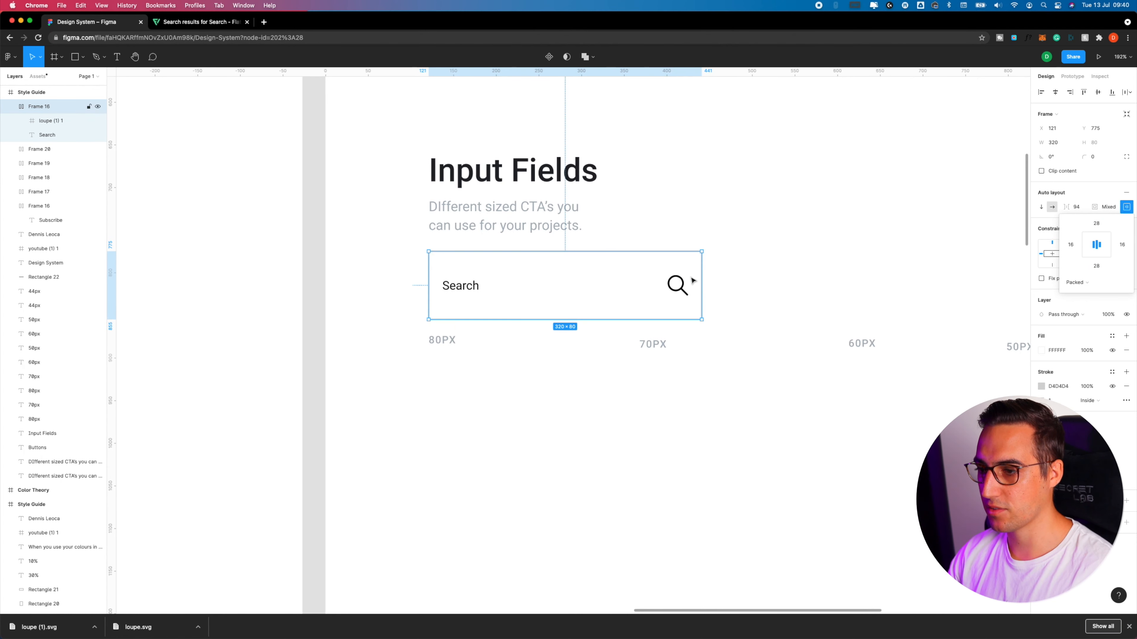
# Narrow the 80 px search field's frame to about 208 px wide
pyautogui.moveTo(696, 276); pyautogui.dragTo(607, 270)
pyautogui.moveTo(758, 263); pyautogui.dragTo(590, 260)
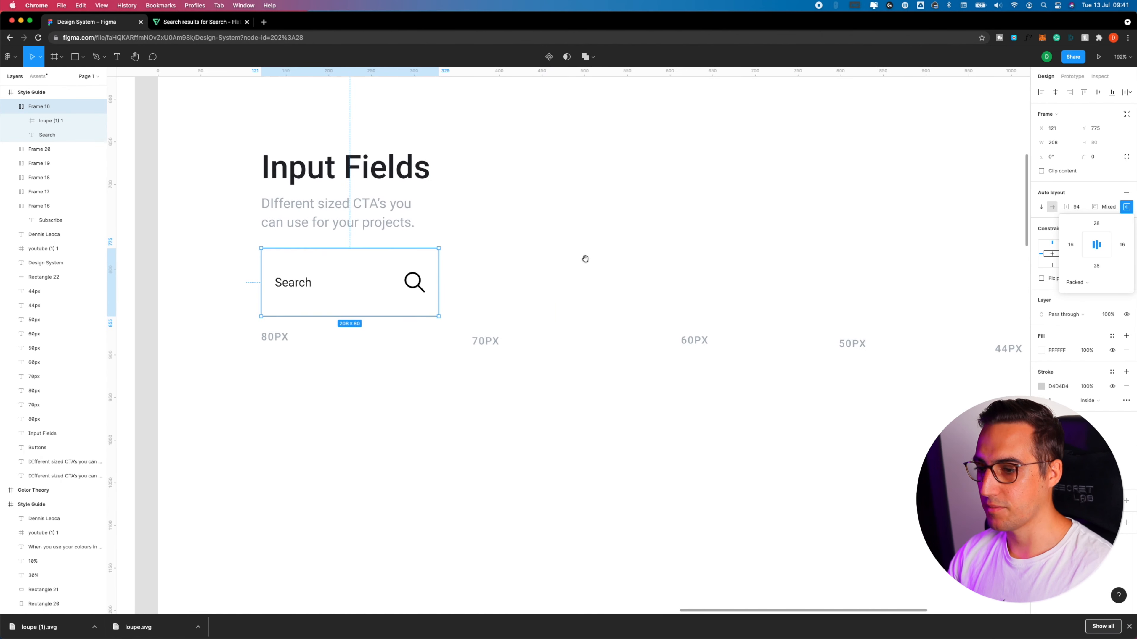
pyautogui.doubleClick(301, 283)
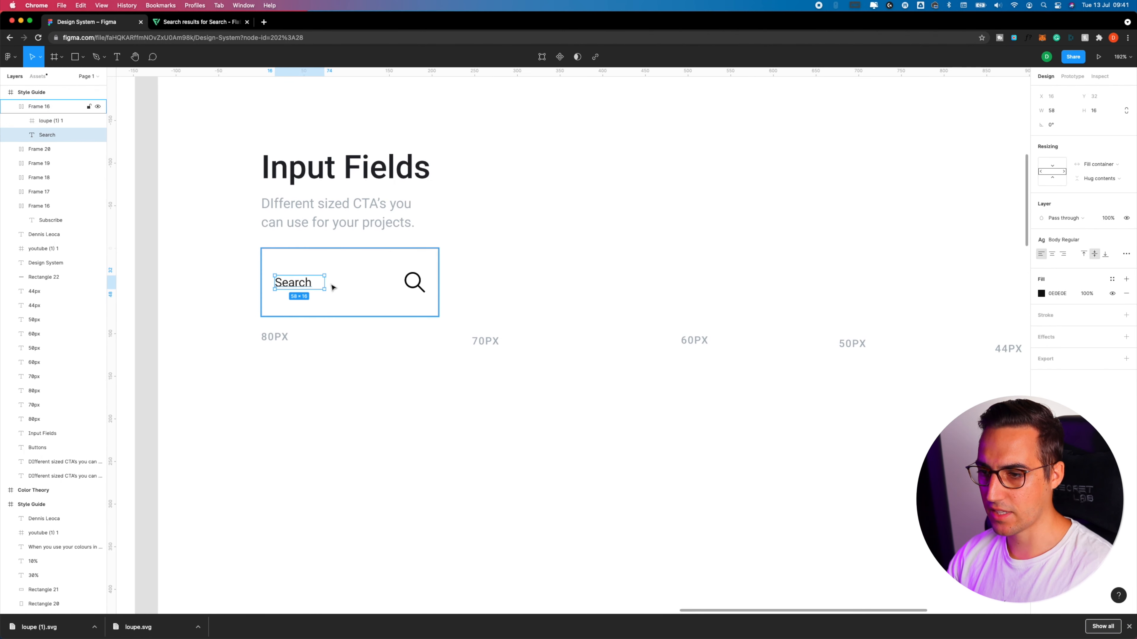
pyautogui.click(442, 272)
pyautogui.click(435, 272)
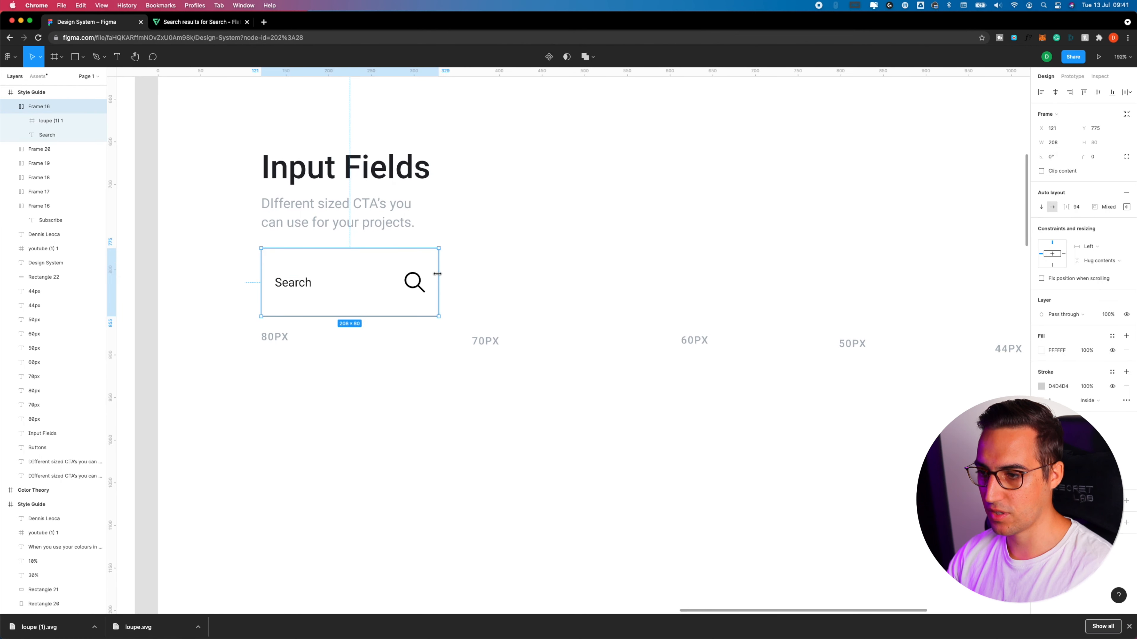
# Try narrowing the 80 px search field's frame further, then undo the change
pyautogui.moveTo(418, 276); pyautogui.dragTo(406, 275)
pyautogui.doubleClick(290, 286)
pyautogui.moveTo(292, 291); pyautogui.dragTo(317, 292)
pyautogui.press('super+z')
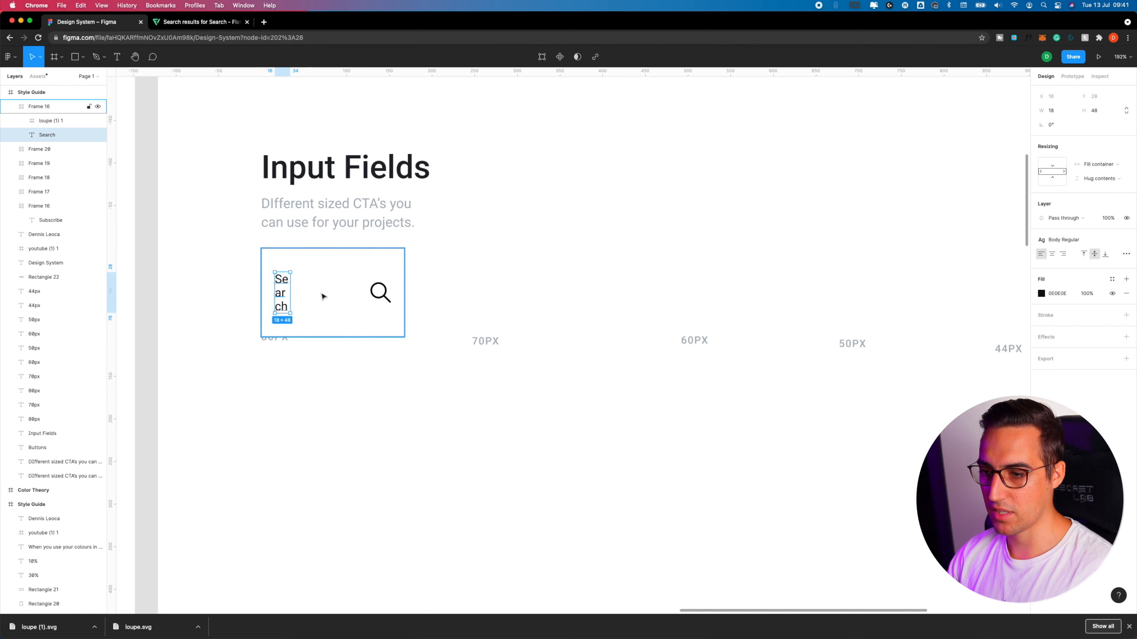
pyautogui.click(346, 293)
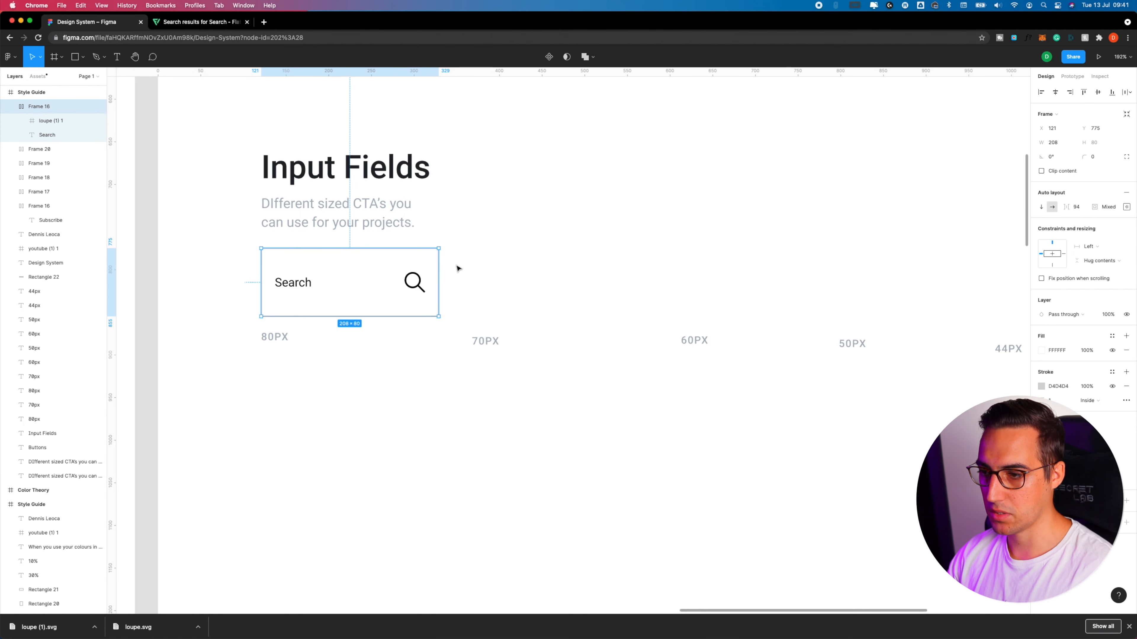
pyautogui.click(472, 272)
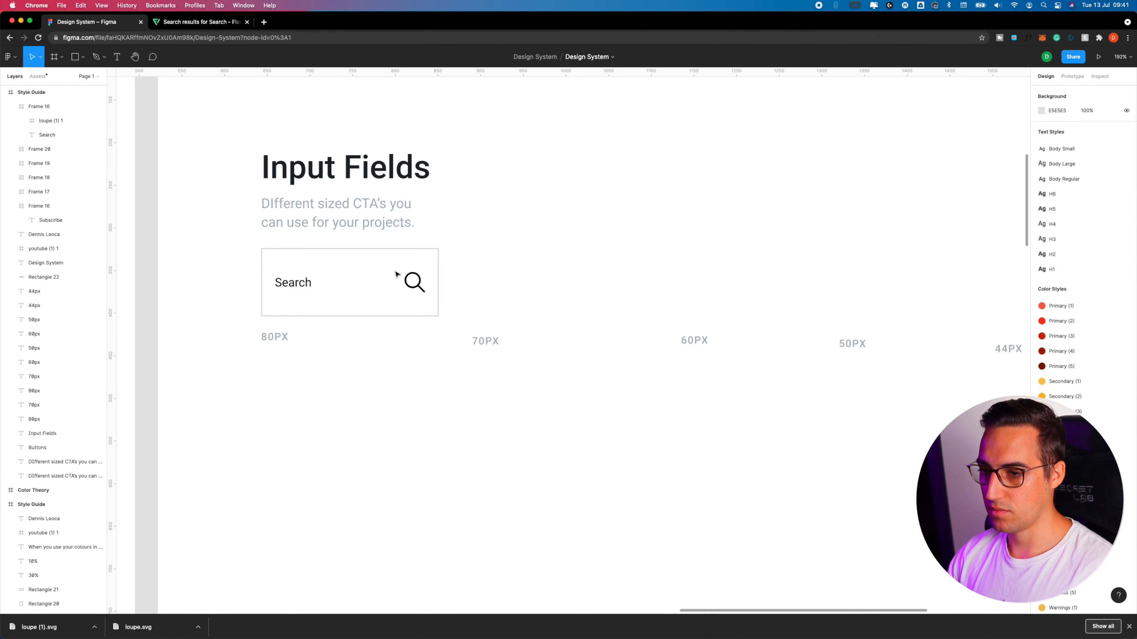
# Duplicate the search field above the 70PX label and narrow the copy to about 196 px
pyautogui.click(374, 274)
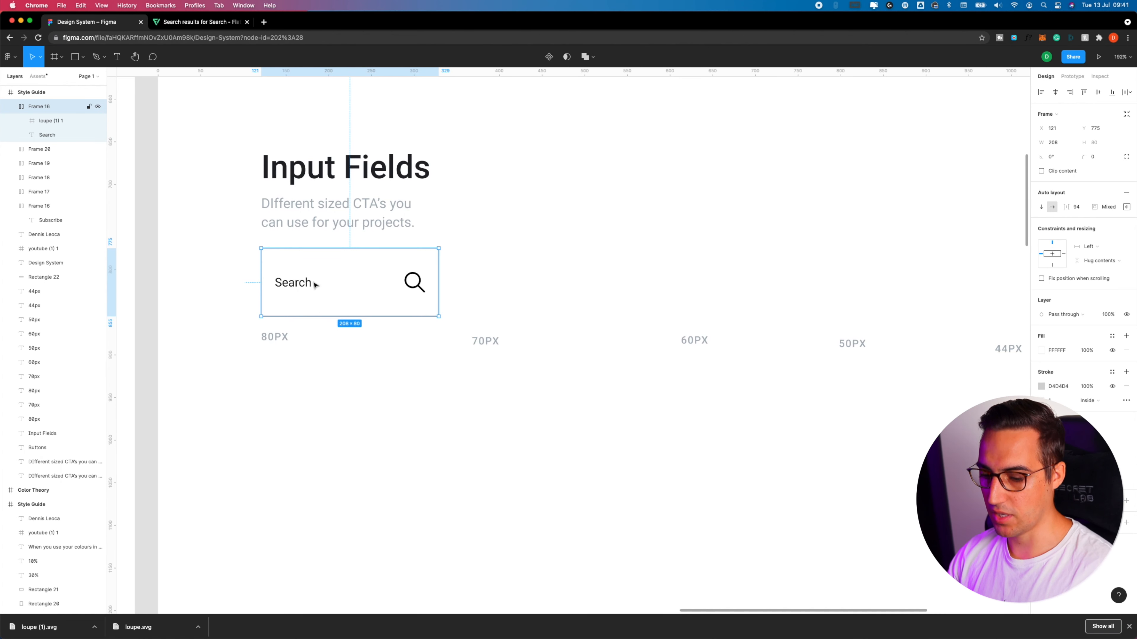
pyautogui.moveTo(300, 283); pyautogui.dragTo(510, 283)
pyautogui.moveTo(647, 272); pyautogui.dragTo(639, 274)
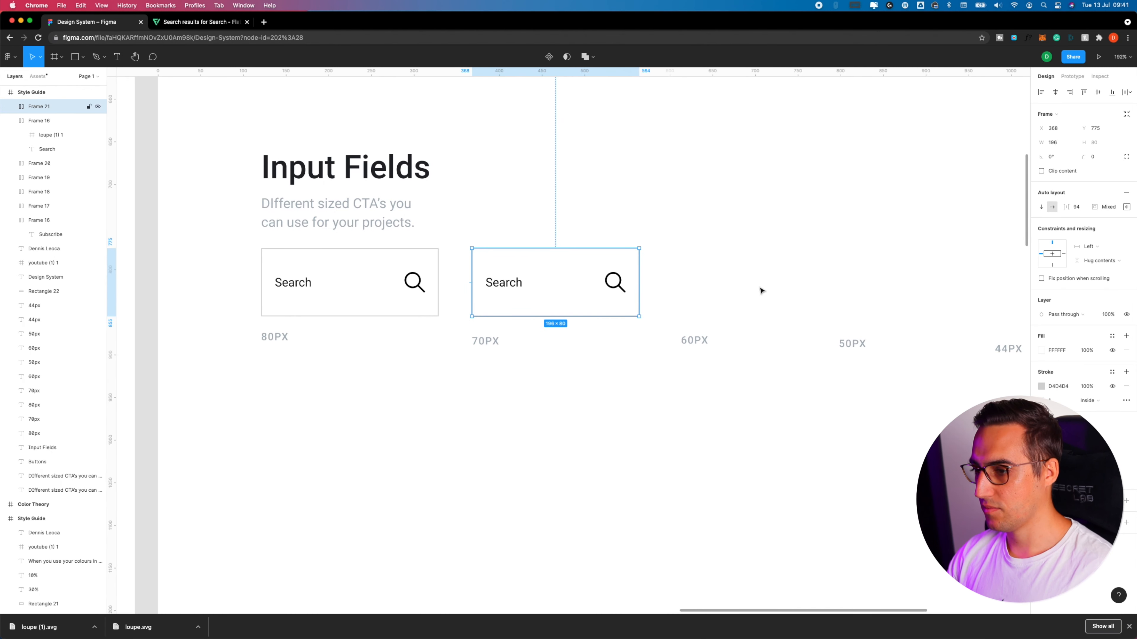
# Set the top and bottom padding of the search field above the 70PX label to 23
pyautogui.hscroll(5, 716, 278)
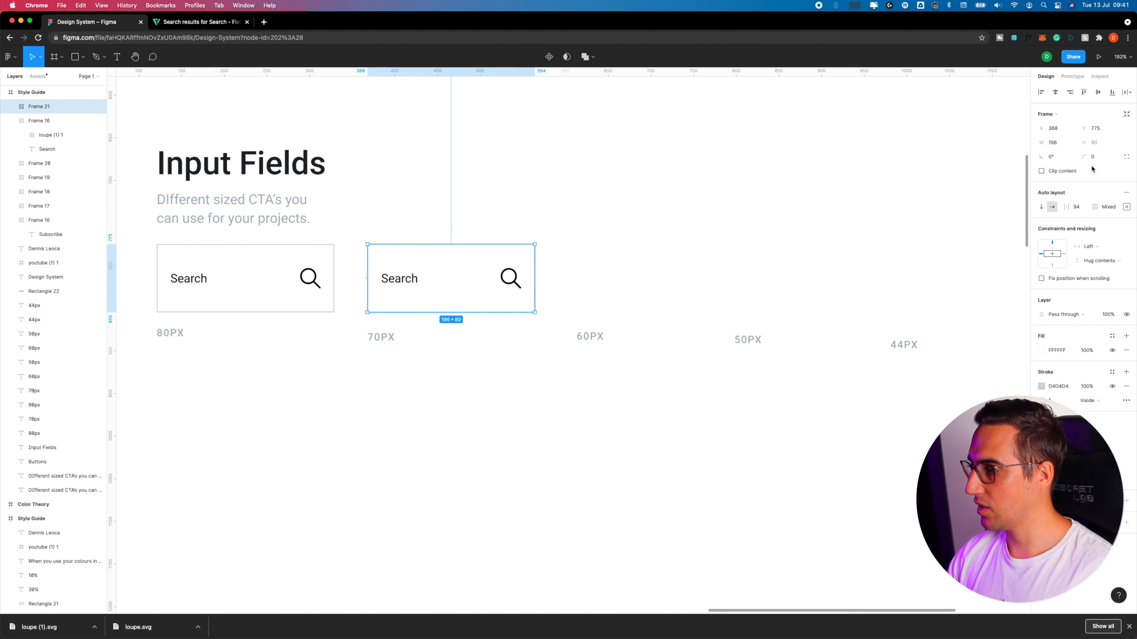
pyautogui.click(1126, 207)
pyautogui.press('Down')
pyautogui.press('Down')
pyautogui.press('Down')
pyautogui.press('Down')
pyautogui.press('Down')
pyautogui.click(1098, 265)
pyautogui.press('Down')
pyautogui.press('Down')
pyautogui.press('Down')
pyautogui.press('Down')
pyautogui.press('Down')
# Duplicate the 70 px search field above the 60PX label with top and bottom padding of 18, bottom-aligned with the row
pyautogui.moveTo(413, 274); pyautogui.dragTo(622, 283)
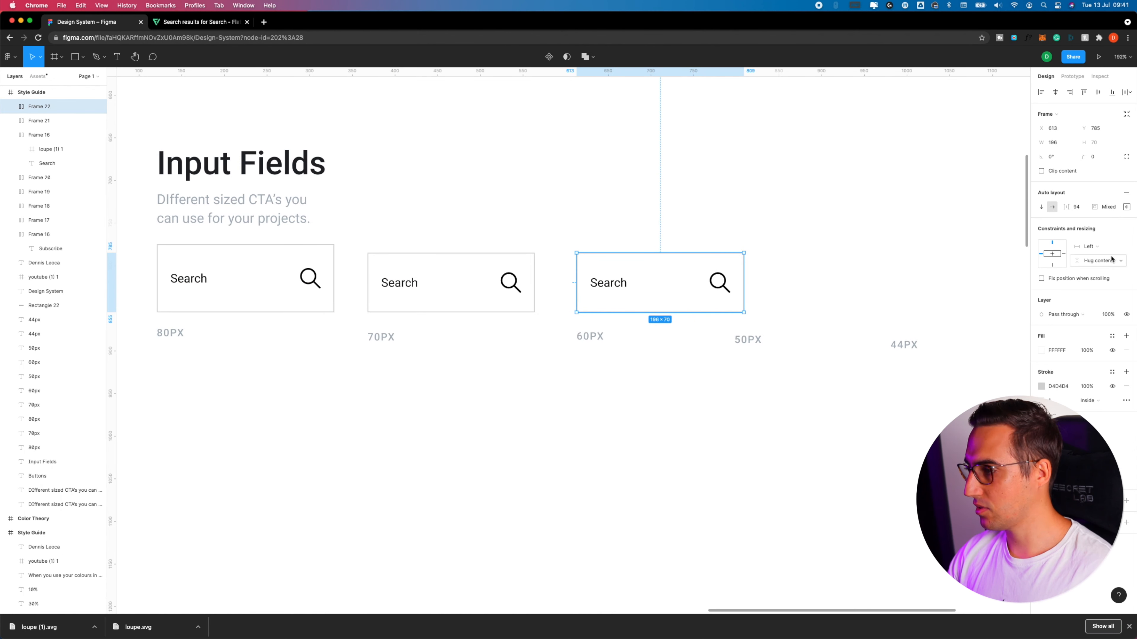
pyautogui.click(1127, 207)
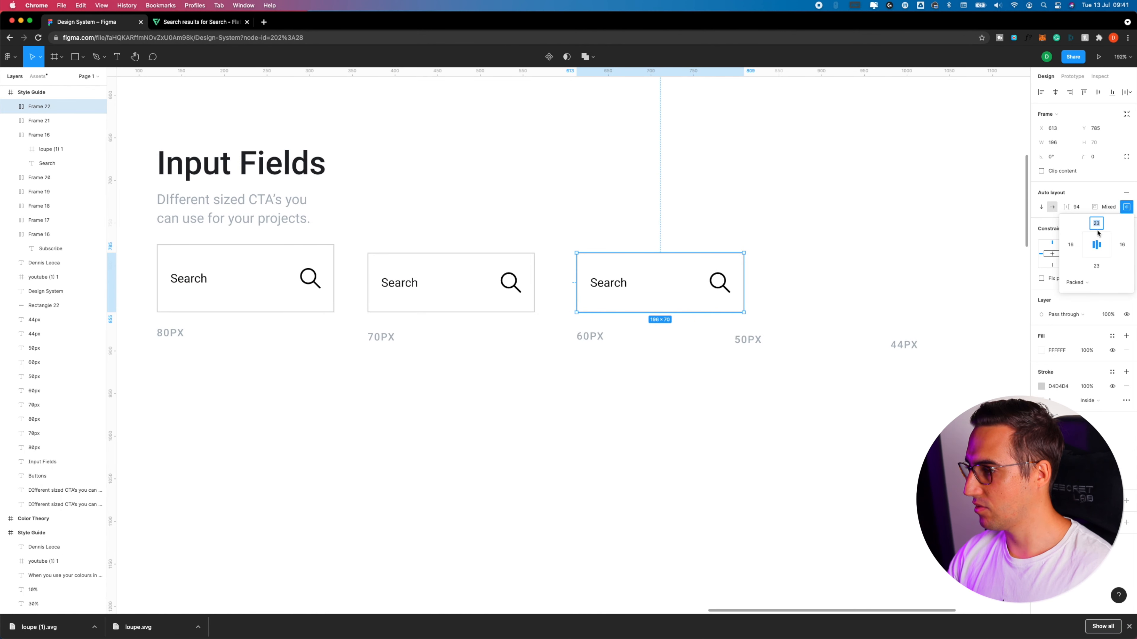
pyautogui.press('Down')
pyautogui.press('Down')
pyautogui.press('Down')
pyautogui.press('Down')
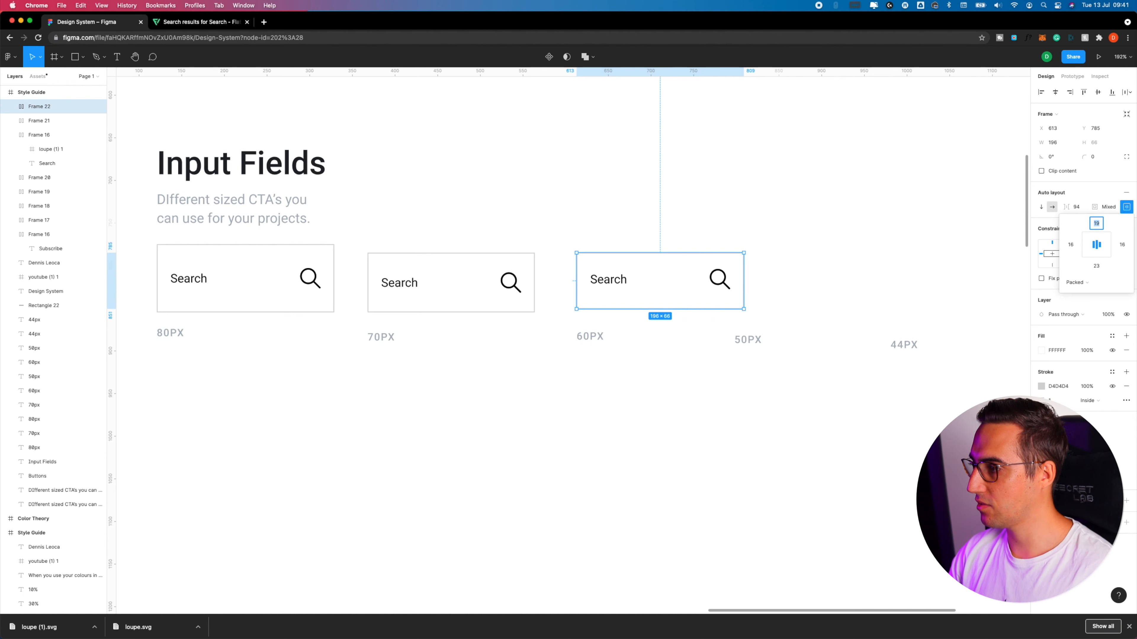
pyautogui.press('Down')
pyautogui.click(1094, 268)
pyautogui.press('Down')
pyautogui.press('Down')
pyautogui.press('Down')
pyautogui.press('Down')
pyautogui.press('Down')
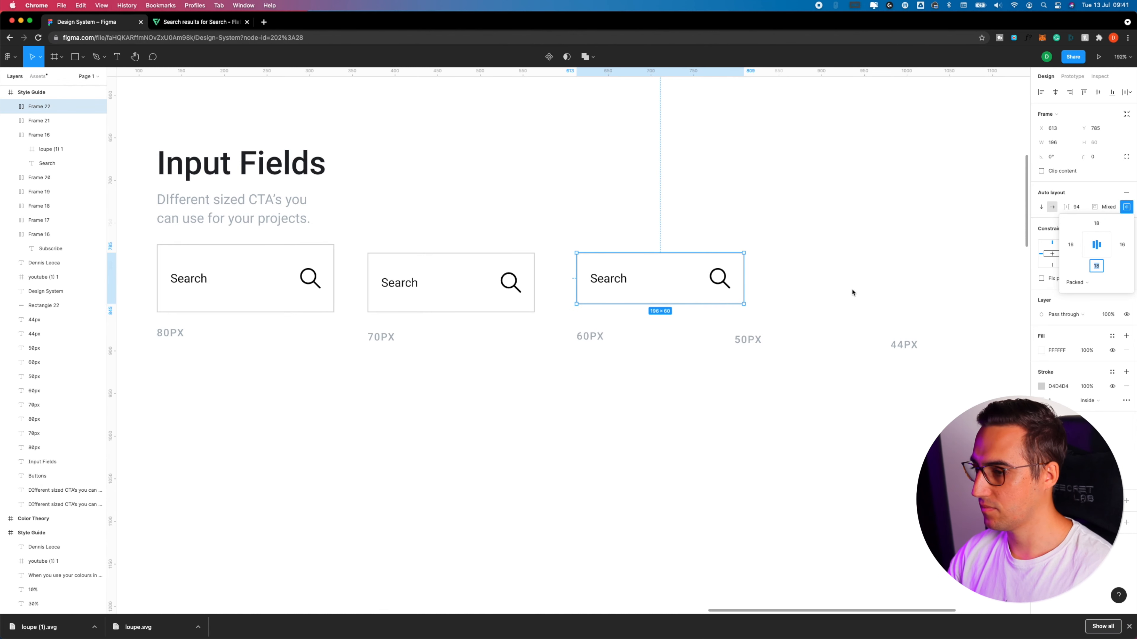
pyautogui.moveTo(626, 283); pyautogui.dragTo(627, 291)
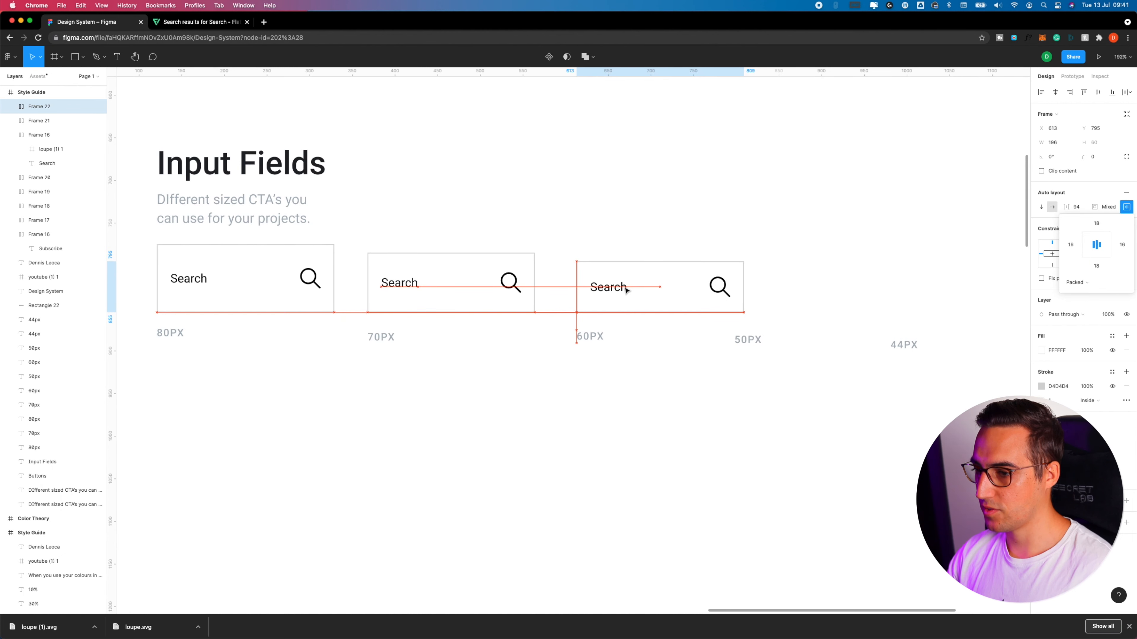
# Shift the 50PX and 44PX labels together about 60 px to the right to make room for wider fields
pyautogui.hscroll(7, 779, 302)
pyautogui.click(447, 329)
pyautogui.keyDown('shift'); pyautogui.click(606, 333); pyautogui.keyUp('shift')
pyautogui.hotkey('shift', 'Right')
pyautogui.hotkey('shift', 'Right')
pyautogui.hotkey('shift', 'Right')
pyautogui.hotkey('shift', 'Right')
pyautogui.hotkey('shift', 'Right')
pyautogui.hotkey('shift', 'Right')
pyautogui.hotkey('shift', 'Right')
pyautogui.hotkey('shift', 'Right')
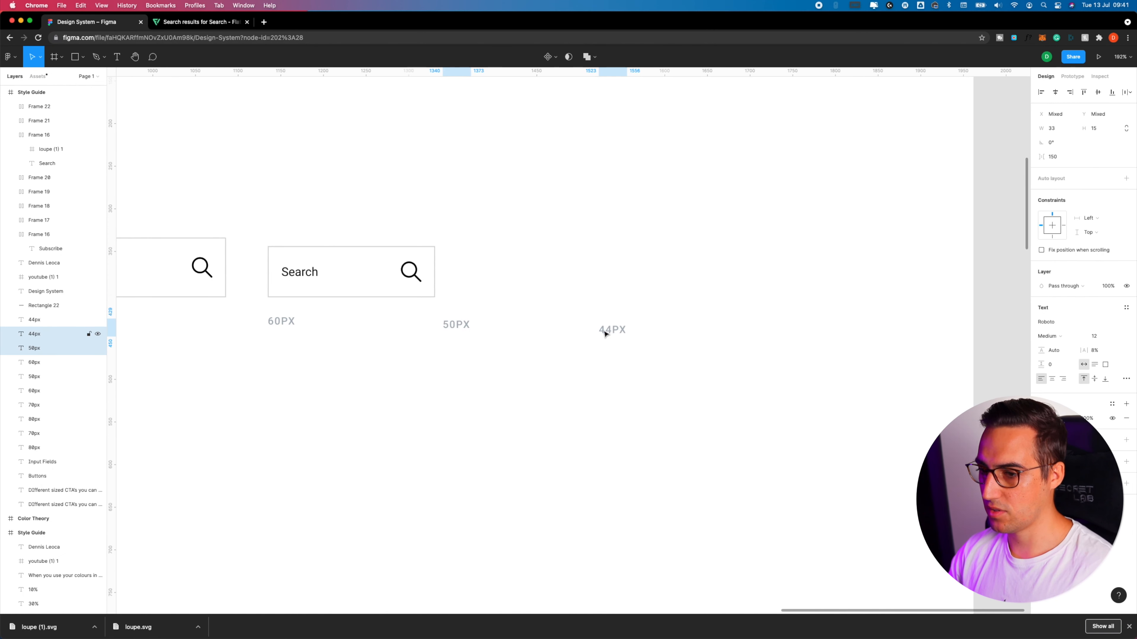
pyautogui.click(330, 260)
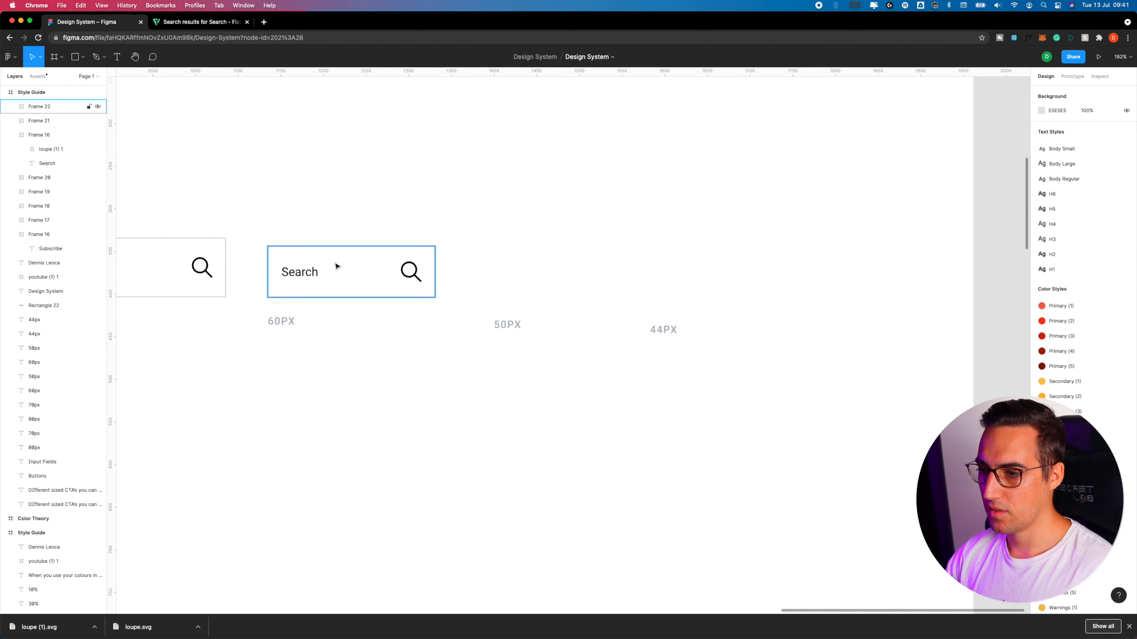
# Duplicate the 60 px search field above the 50PX label with top and bottom padding of 13, bottom-aligned with the row
pyautogui.moveTo(372, 269); pyautogui.dragTo(538, 273)
pyautogui.click(1126, 206)
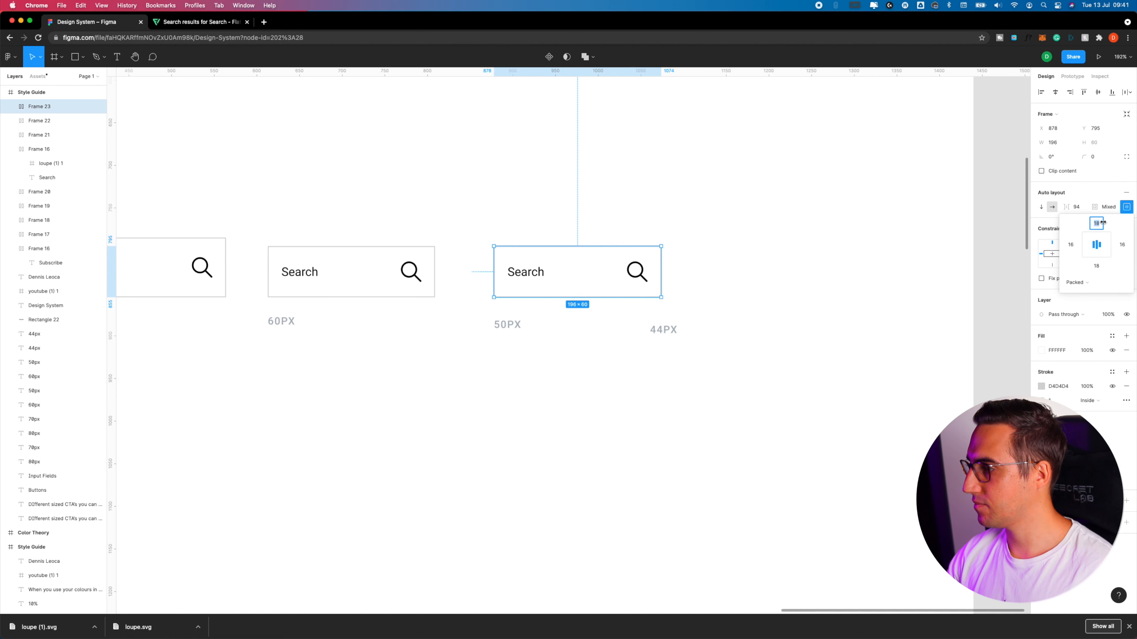
pyautogui.press('Down')
pyautogui.press('Down')
pyautogui.press('Down')
pyautogui.press('Down')
pyautogui.press('Down')
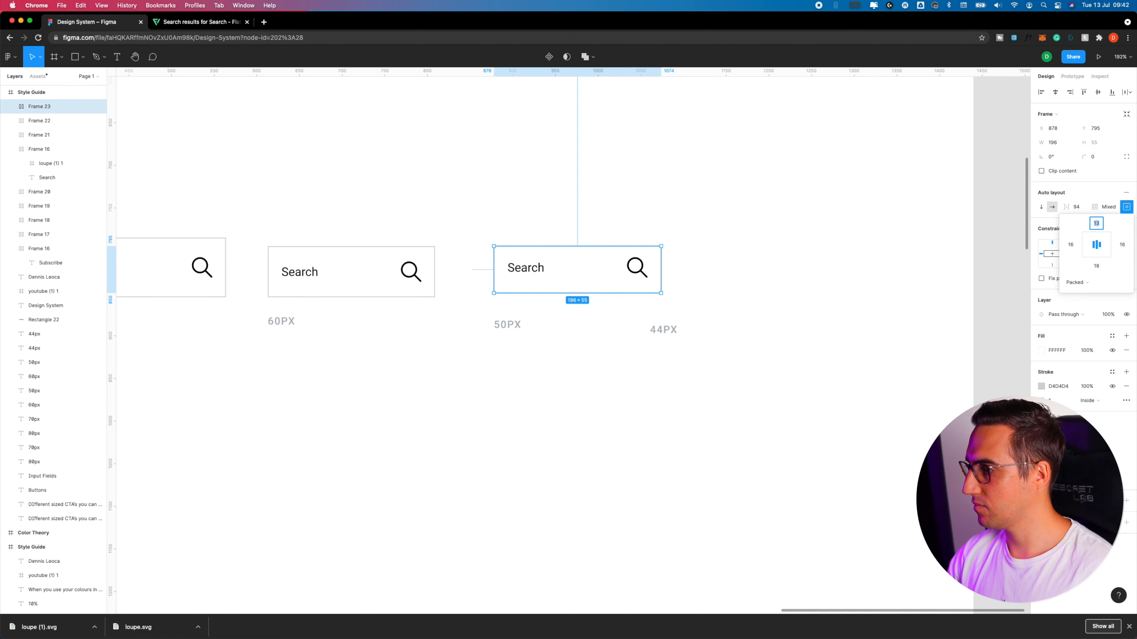
pyautogui.click(1095, 265)
pyautogui.press('Down')
pyautogui.press('Down')
pyautogui.press('Down')
pyautogui.press('Down')
pyautogui.press('Down')
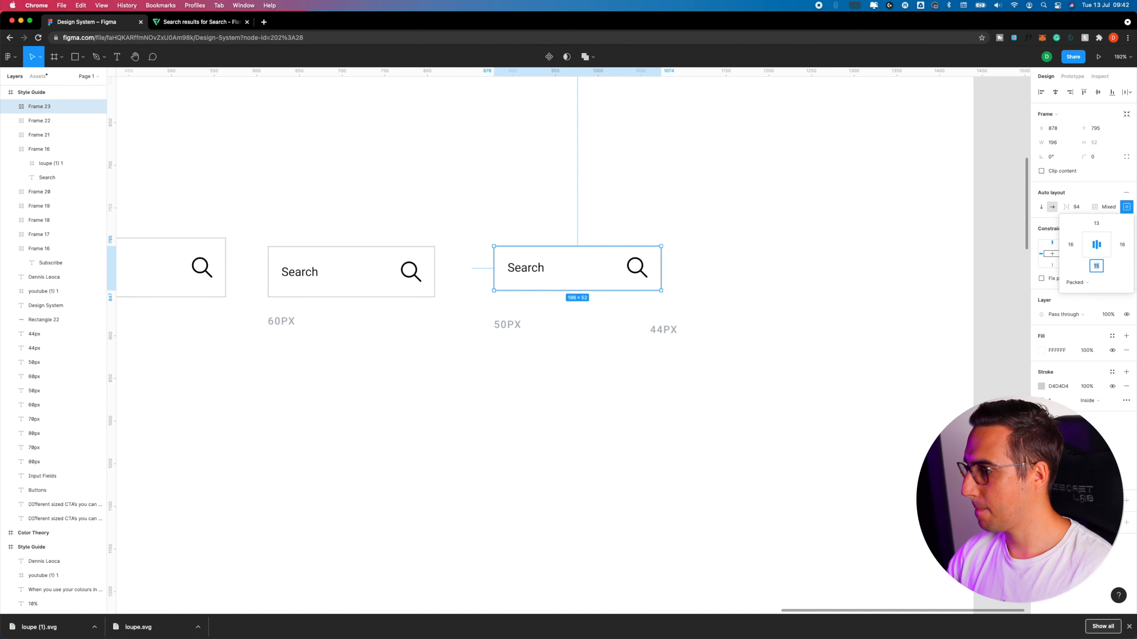
pyautogui.moveTo(551, 269); pyautogui.dragTo(550, 277)
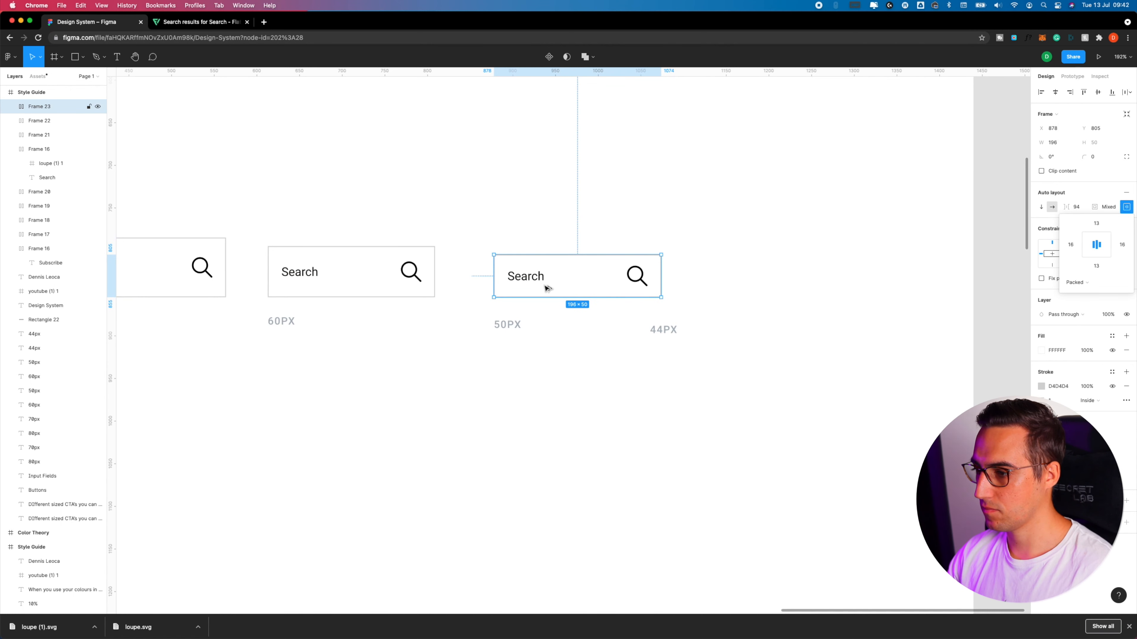
# Duplicate the 50 px search field to the end of the row and place the 44PX label under the copy's left edge
pyautogui.moveTo(525, 286); pyautogui.dragTo(726, 288)
pyautogui.moveTo(676, 331); pyautogui.dragTo(722, 323)
pyautogui.click(850, 286)
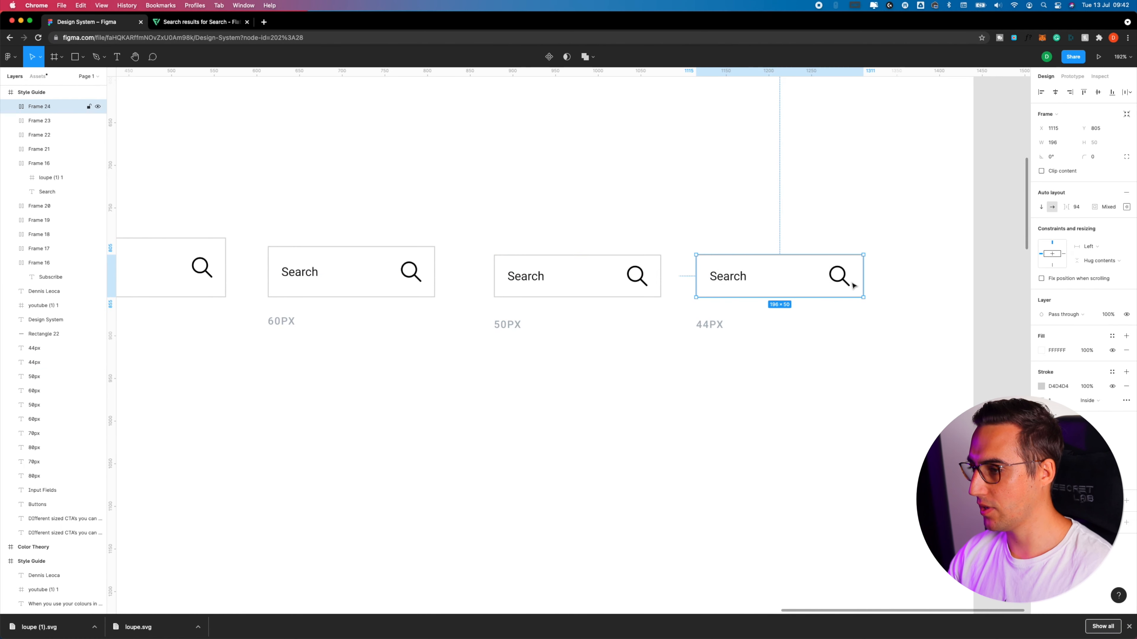
# Set the last search field's top and bottom padding to 10 and bottom-align it with the row above the 44PX label
pyautogui.click(1127, 207)
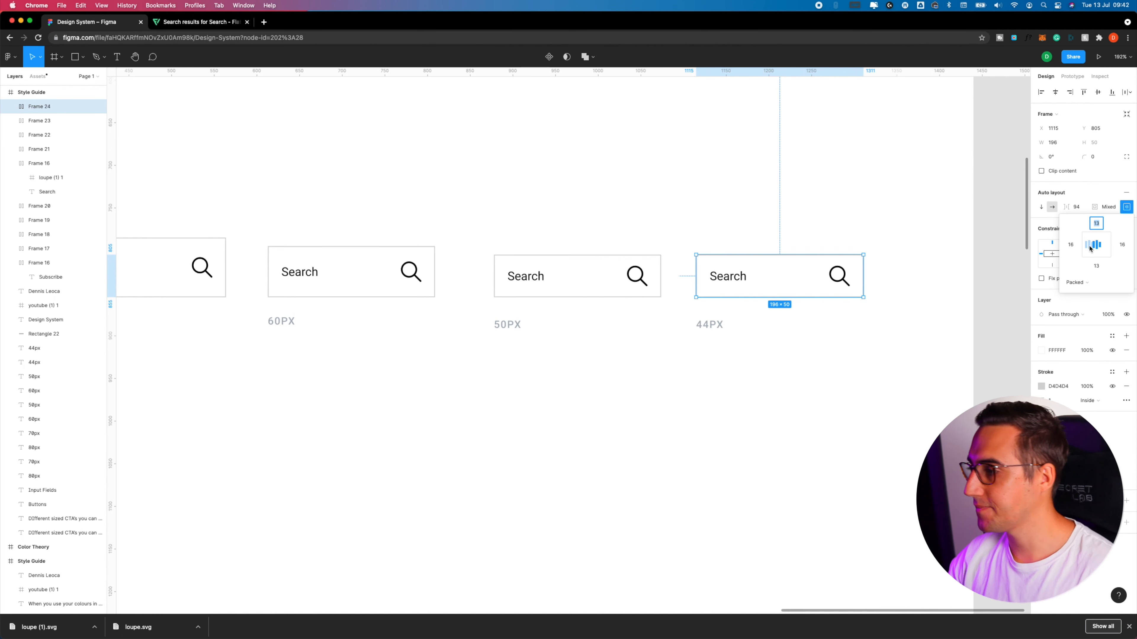
pyautogui.press('Down')
pyautogui.press('Down')
pyautogui.press('Down')
pyautogui.press('Down')
pyautogui.press('Down')
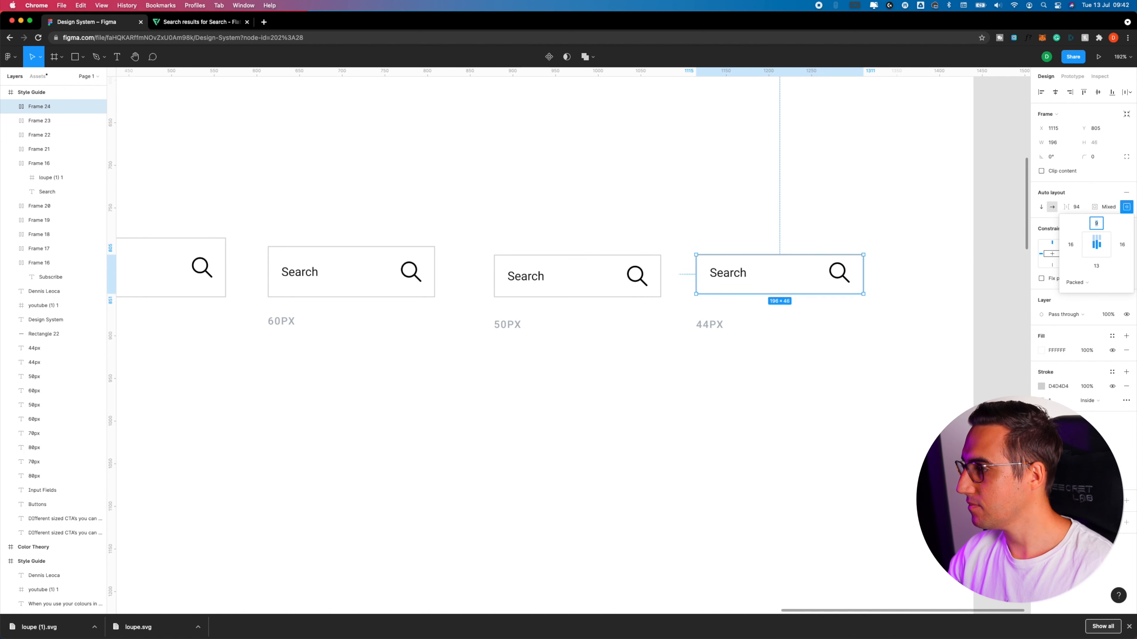
pyautogui.press('Up')
pyautogui.press('Up')
pyautogui.click(1101, 267)
pyautogui.press('Down')
pyautogui.press('Down')
pyautogui.press('Down')
pyautogui.moveTo(762, 286); pyautogui.dragTo(728, 280)
pyautogui.scroll(-5, 678, 345)
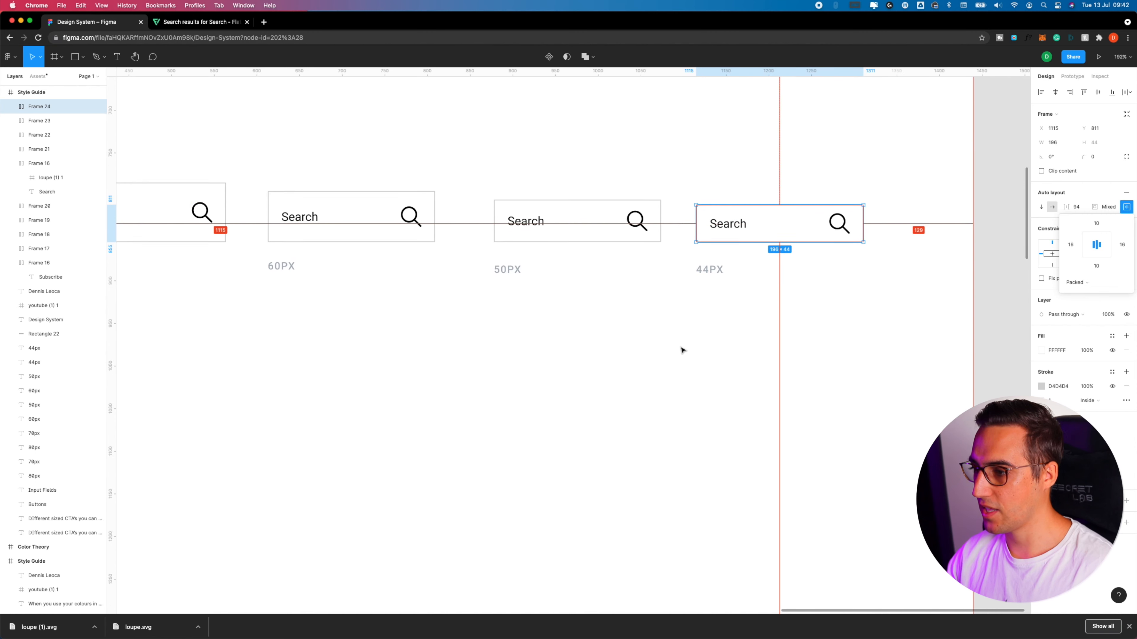
pyautogui.scroll(-5, 677, 339)
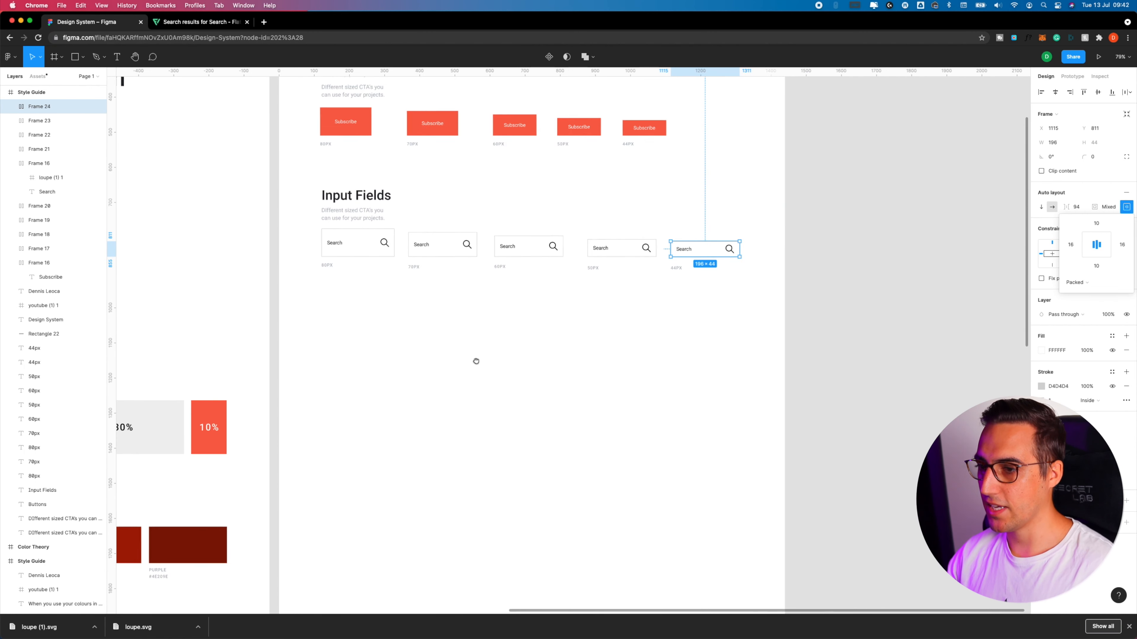
pyautogui.moveTo(431, 341); pyautogui.dragTo(610, 407)
pyautogui.scroll(-5, 670, 402)
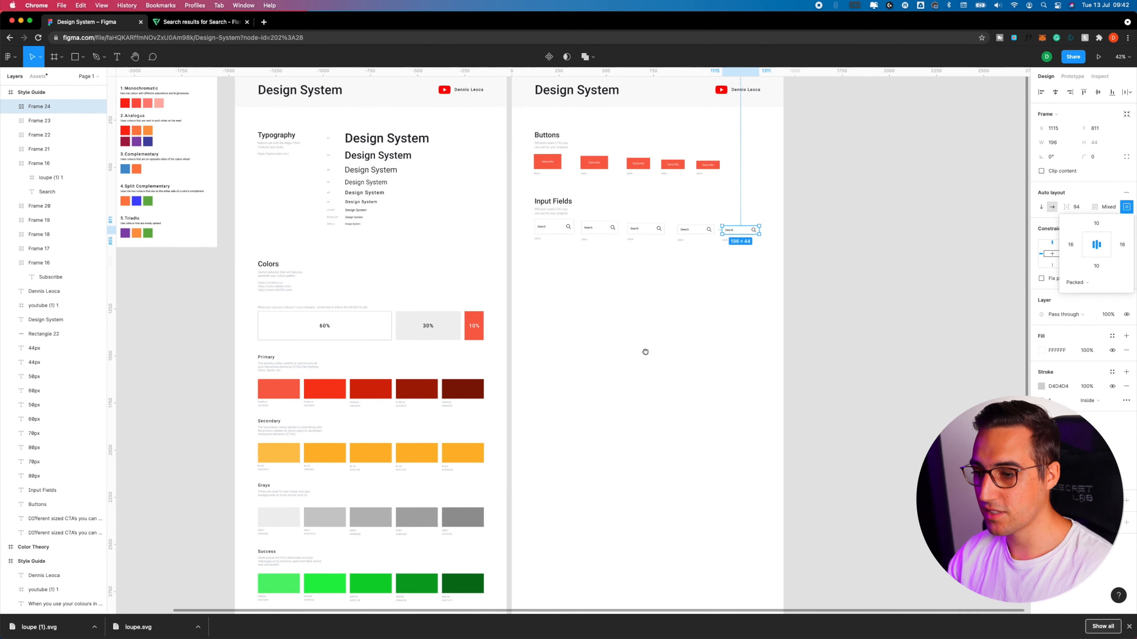